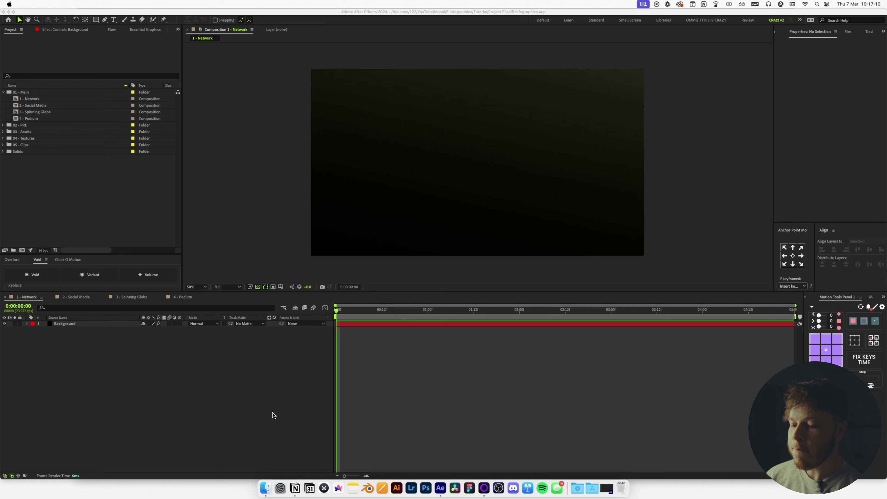
Bring cup.png, Lemons.png, Pitcher.png and Sugar.png from the Assets folder into the 1 - Network composition above the Background layer.
left_click(265, 488)
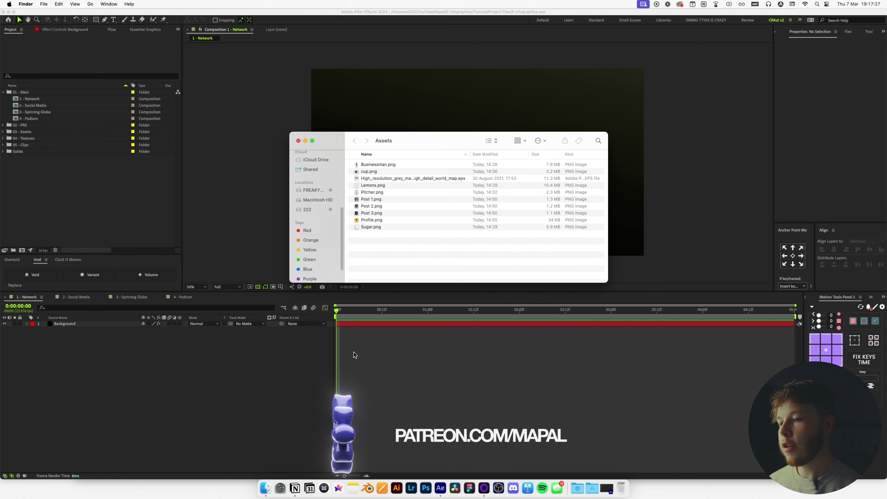
left_click_drag(423, 138, 461, 131)
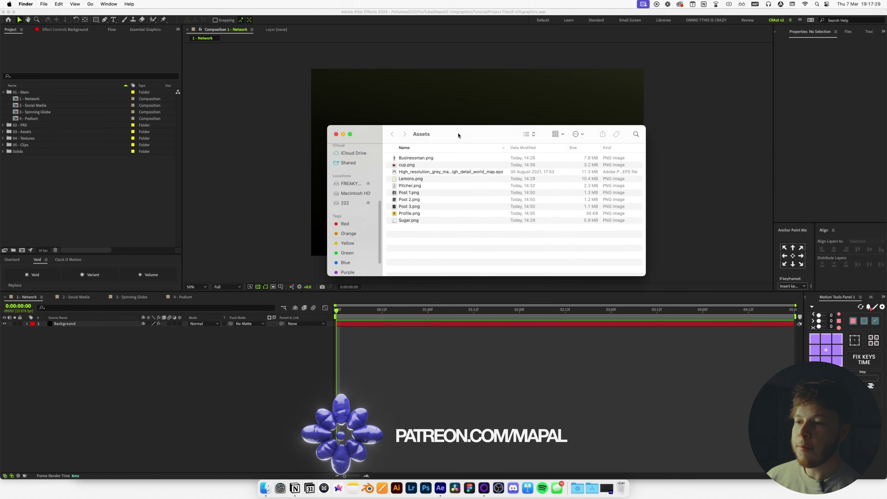
left_click(421, 180)
left_click(413, 187, "super")
left_click(405, 165, "super")
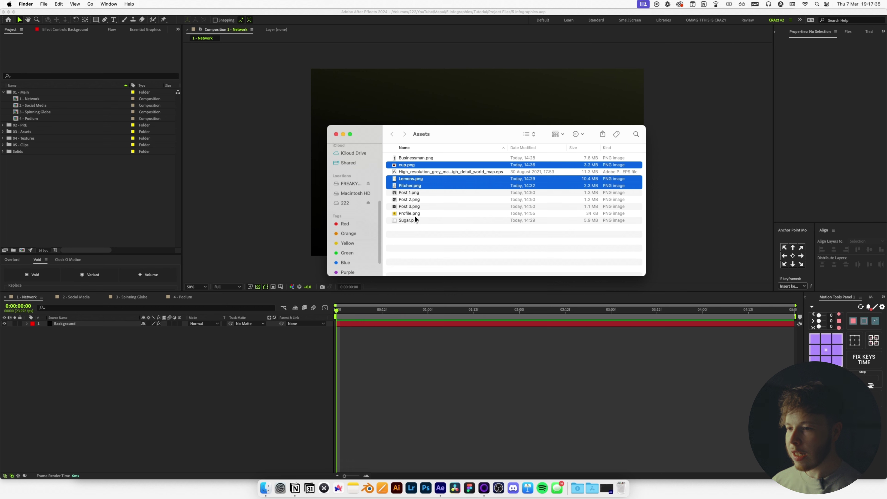
left_click(408, 223, "super")
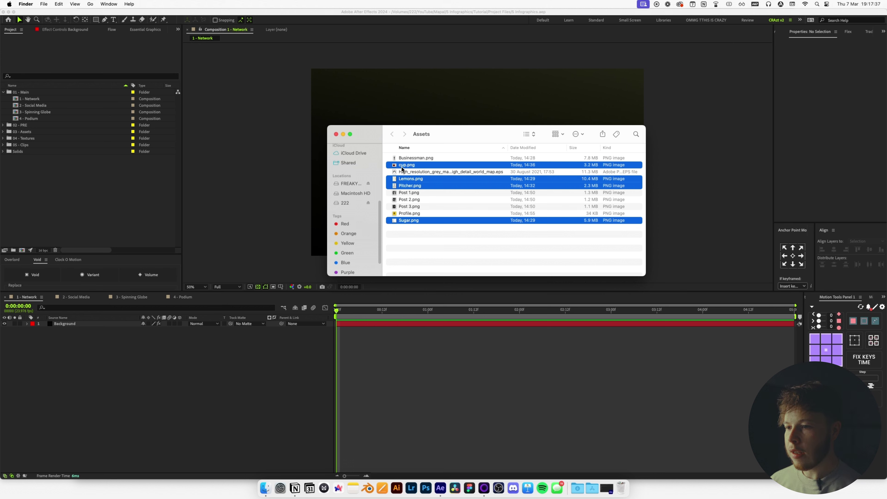
left_click_drag(407, 185, 234, 370)
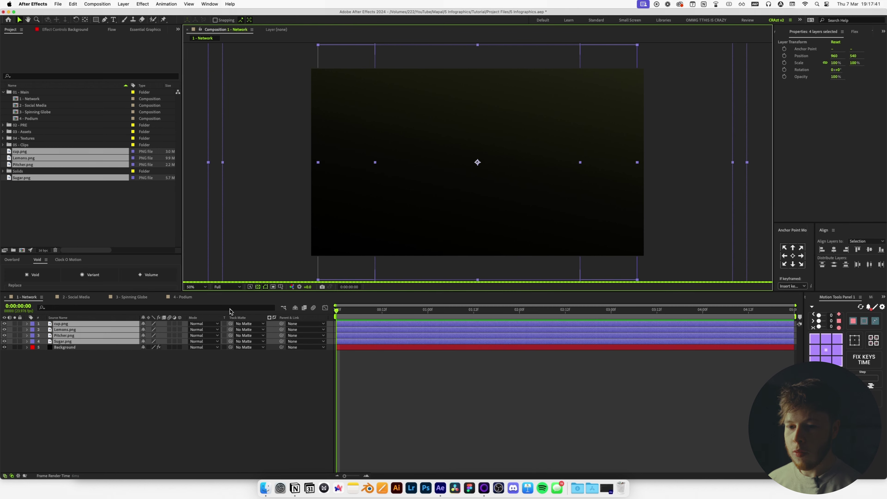
Scale the cup, lemons, pitcher and sugar layers down together to 16%.
key("s")
left_click_drag(154, 339, 133, 339)
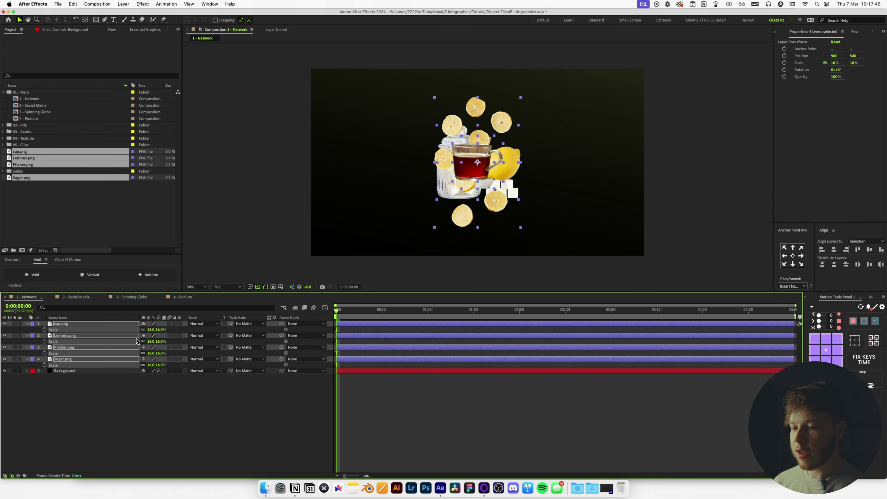
left_click(390, 391)
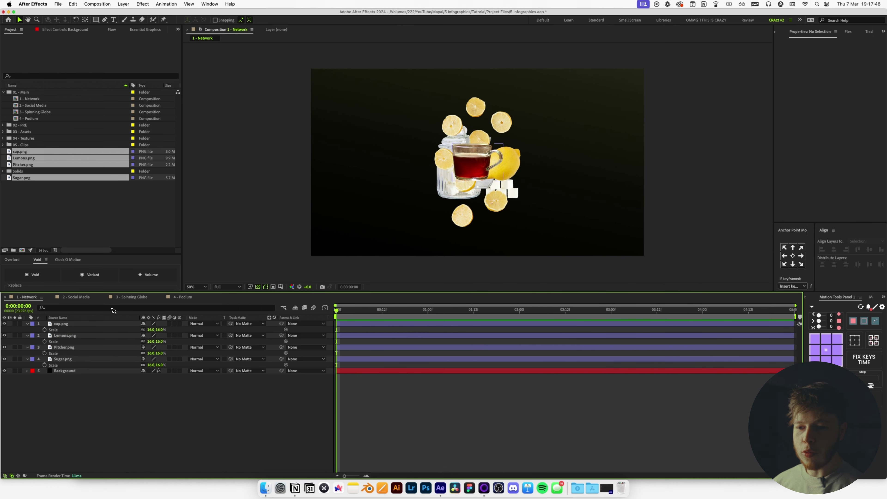
Spread the images across the frame: cup upper left, pitcher lower left, sugar in the middle and lemons on the right.
left_click_drag(477, 169, 390, 148)
left_click_drag(505, 163, 592, 141)
left_click_drag(468, 187, 377, 228)
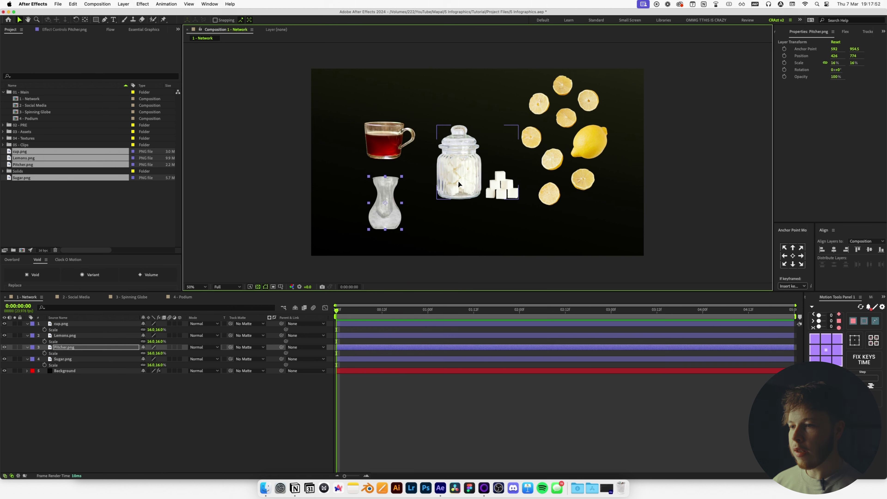
left_click_drag(454, 174, 446, 171)
left_click(395, 149)
left_click_drag(396, 150, 390, 138)
left_click_drag(463, 163, 458, 169)
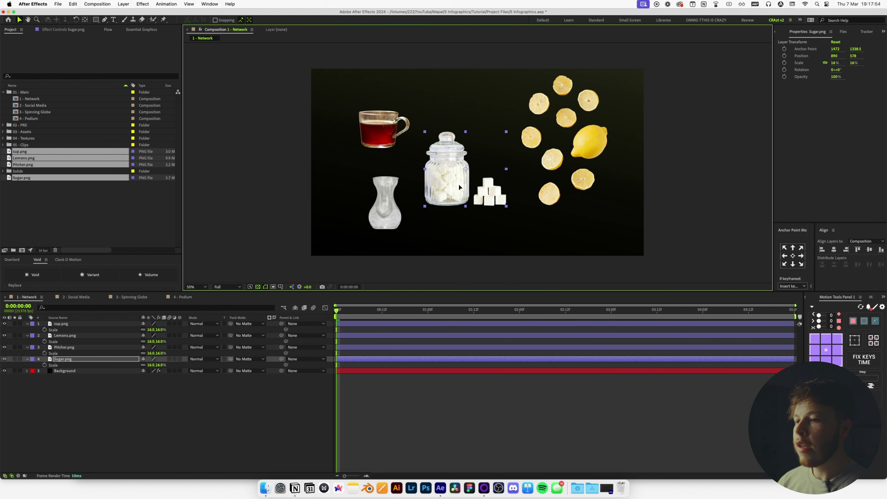
Draw a closed Pen tool mask around the pile of sugar cubes on the Sugar.png layer, leaving out the jar.
scroll(483, 203, "up", 4)
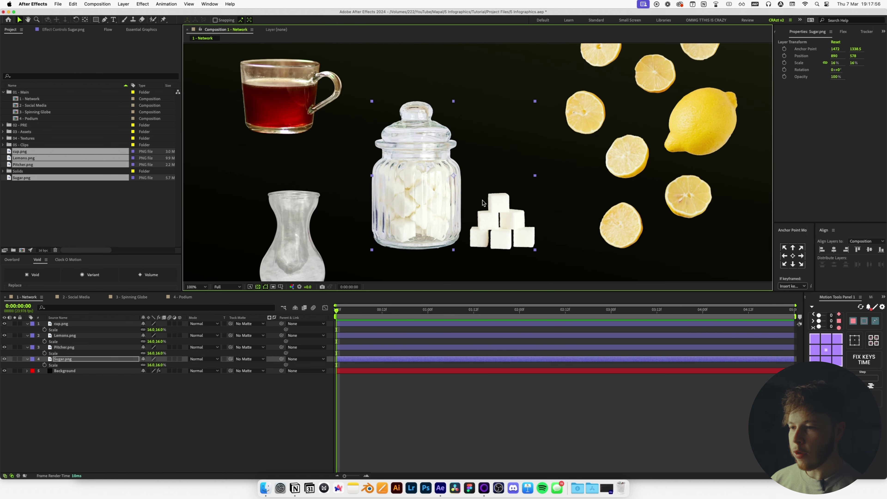
key("g")
left_click(428, 196)
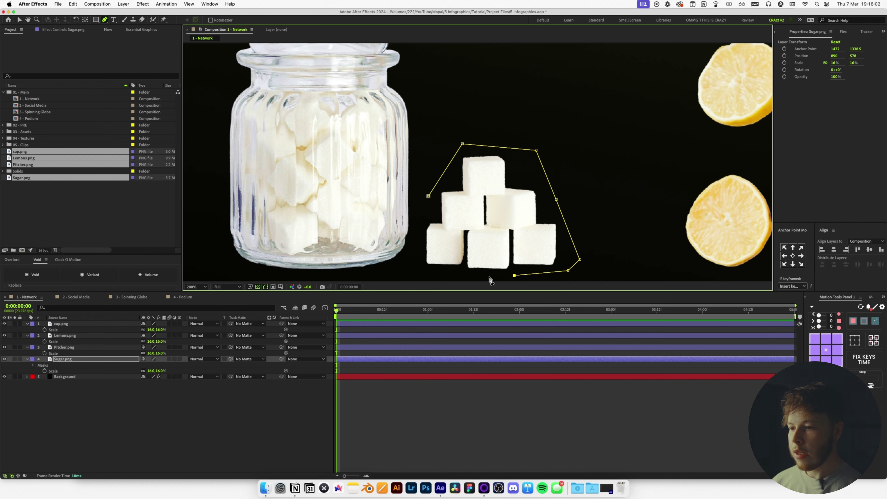
left_click(429, 197)
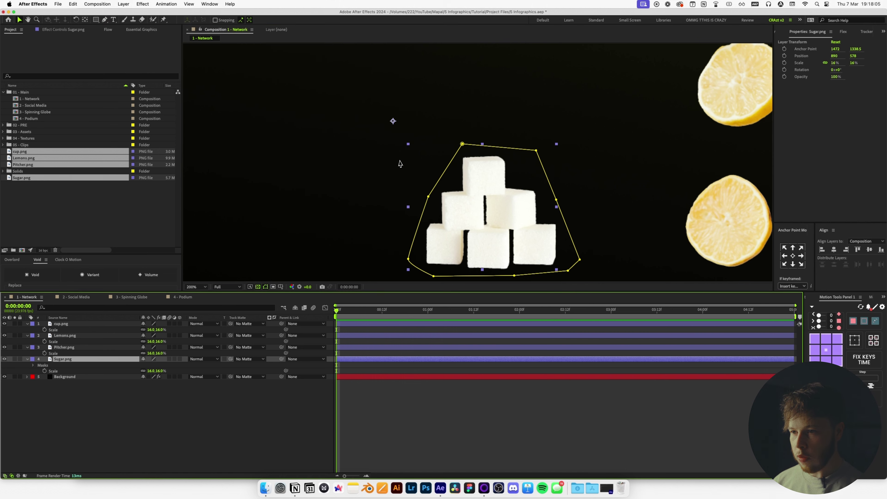
Move the Sugar.png layer's anchor point to the centre of the sugar cube pile.
key("y")
left_click_drag(397, 122, 451, 174)
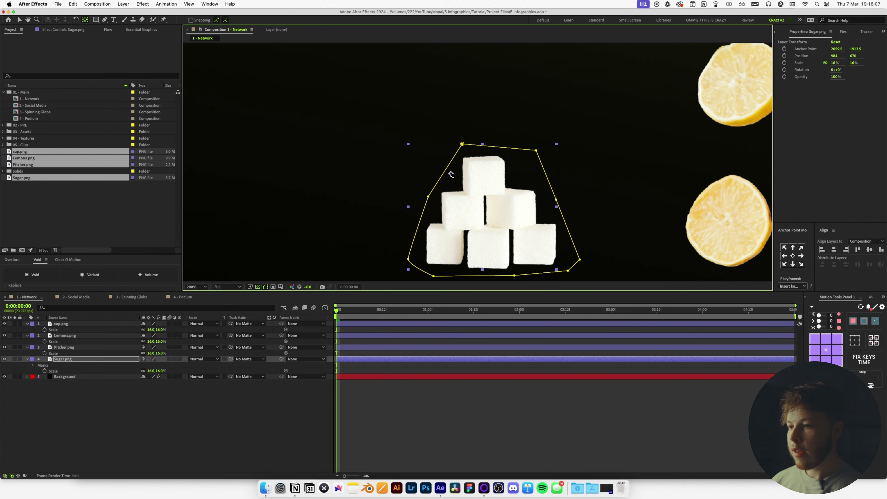
left_click_drag(493, 227, 488, 220)
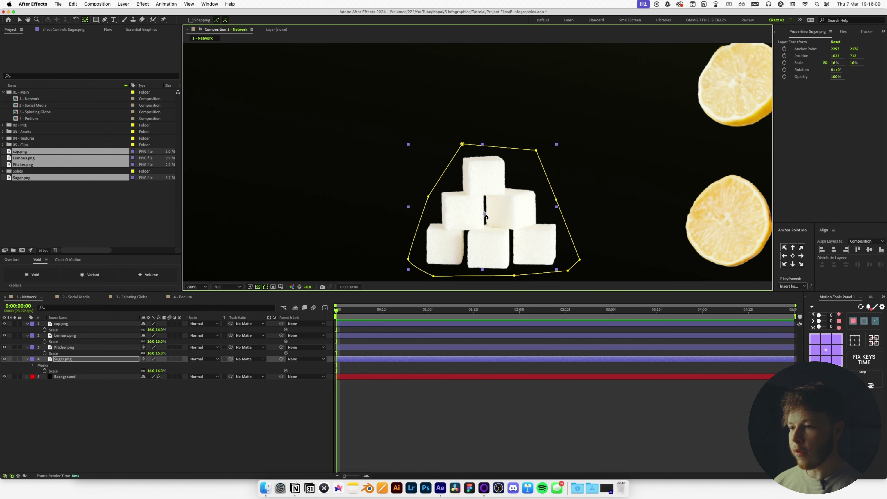
key("v")
key("comma")
key("comma")
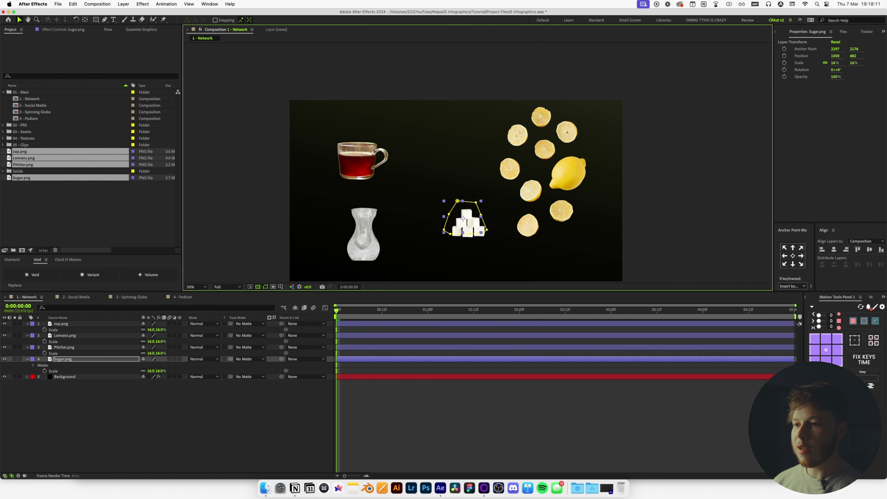
Draw a closed Pen tool mask around the whole lemon on the Lemons.png layer, excluding the slices.
left_click(558, 180)
key("period")
left_click_drag(558, 180, 434, 190)
key("period")
left_click_drag(597, 192, 538, 145)
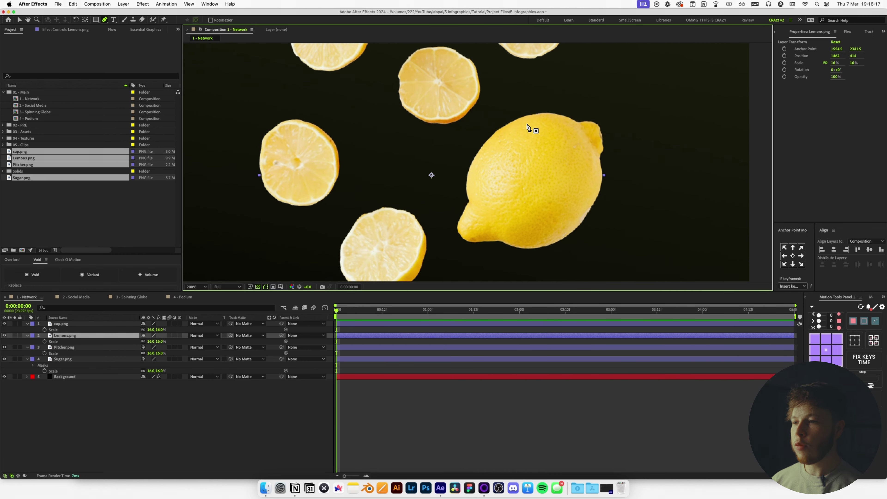
left_click(523, 103)
left_click(587, 242)
left_click(457, 160)
left_click(482, 125)
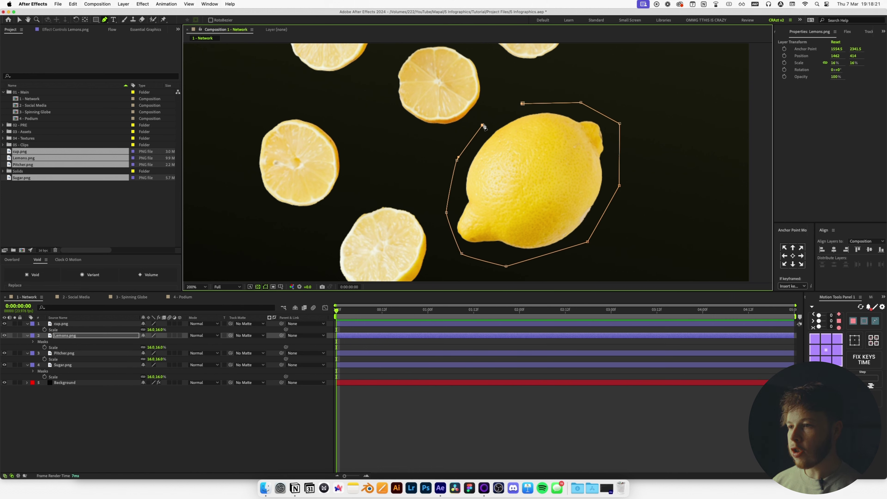
left_click(522, 104)
Duplicate the masked Lemons.png layer and delete Mask 1 from the copy.
left_click(66, 337)
key("cmd+d")
scroll(326, 220, "down", 1)
scroll(326, 218, "down", 1)
scroll(470, 173, "up", 1)
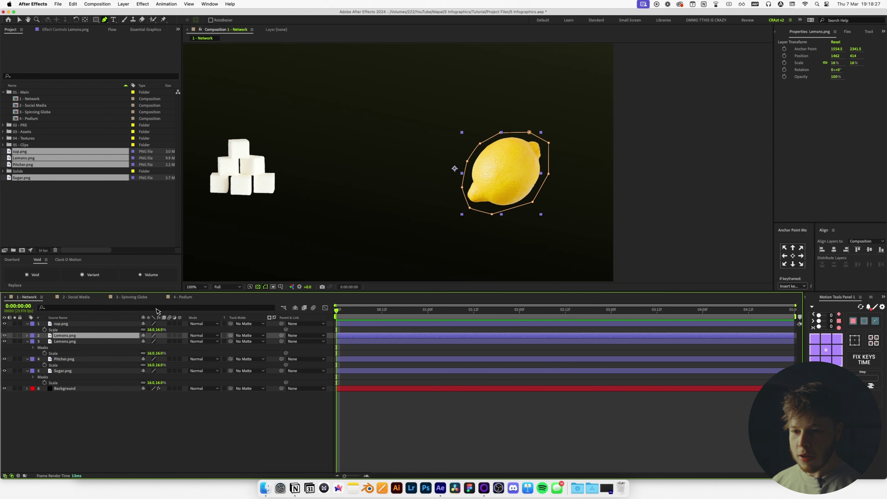
key("m")
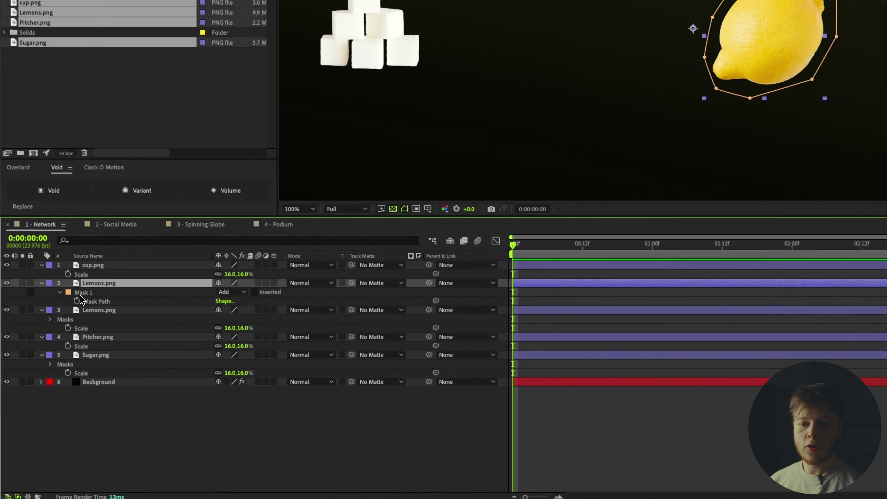
key("m")
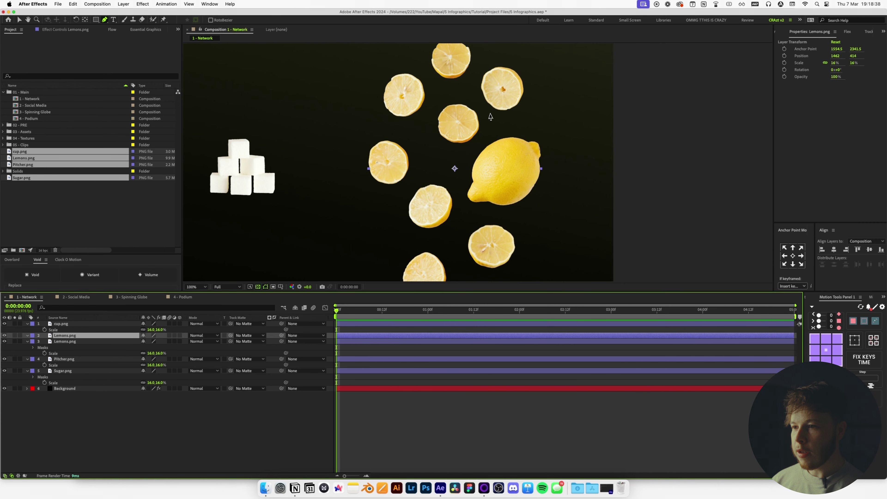
Mask the lemon slice just below and left of the whole lemon with the Pen tool on the duplicated Lemons.png layer.
key("period")
left_click_drag(423, 148, 507, 187)
left_click_drag(523, 292, 361, 162)
left_click_drag(441, 271, 445, 423)
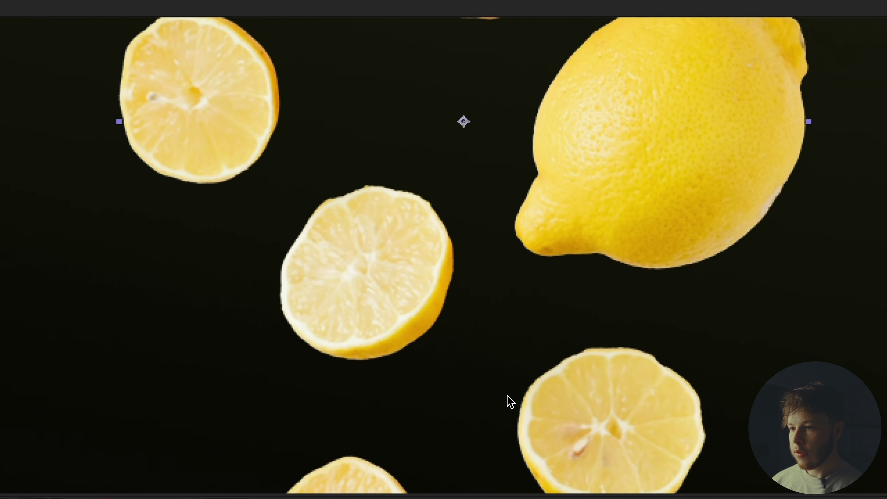
left_click_drag(338, 170, 345, 166)
left_click(453, 194)
left_click(473, 285)
left_click(415, 362)
left_click(294, 367)
left_click(262, 281)
left_click(338, 170)
Duplicate the masked slice layer and shift the copy's mask path onto the neighbouring slice at the upper left.
key("super+d")
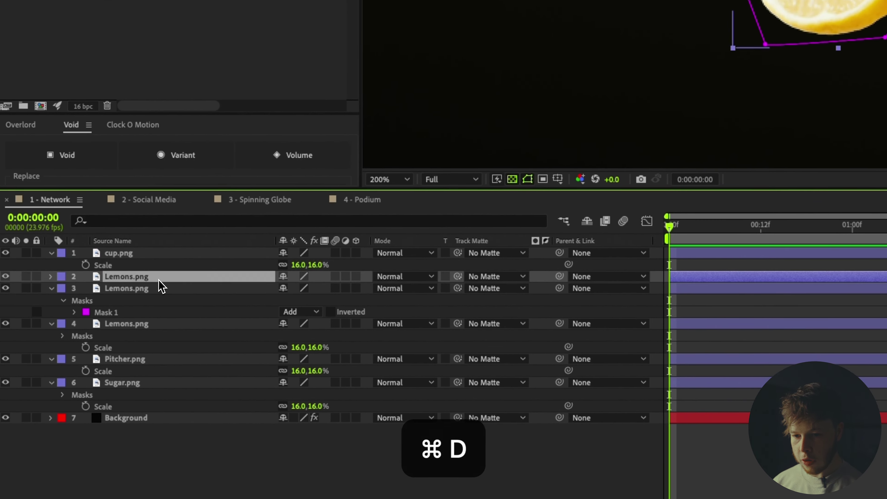
key("m")
left_click(117, 305)
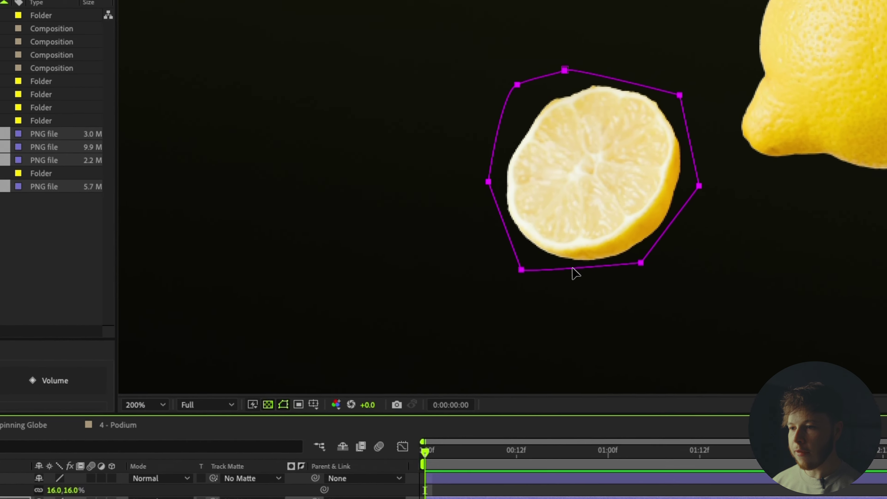
left_click_drag(819, 38, 392, 112)
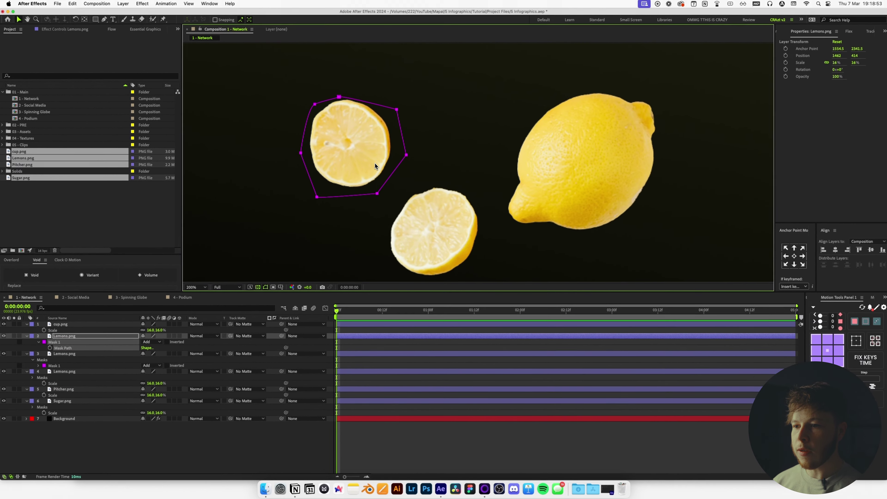
Centre the anchor points of both lemon slice layers and the whole lemon layer on their visible fruit.
scroll(346, 174, "down", 6)
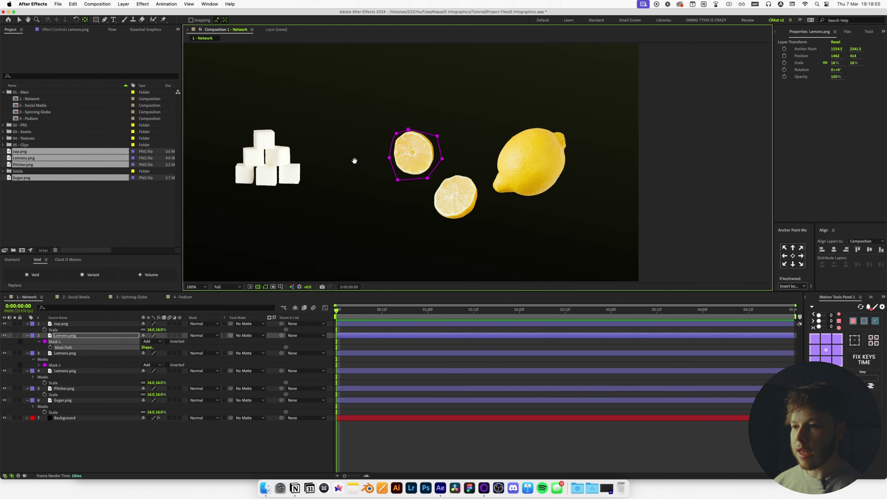
scroll(484, 175, "up", 6)
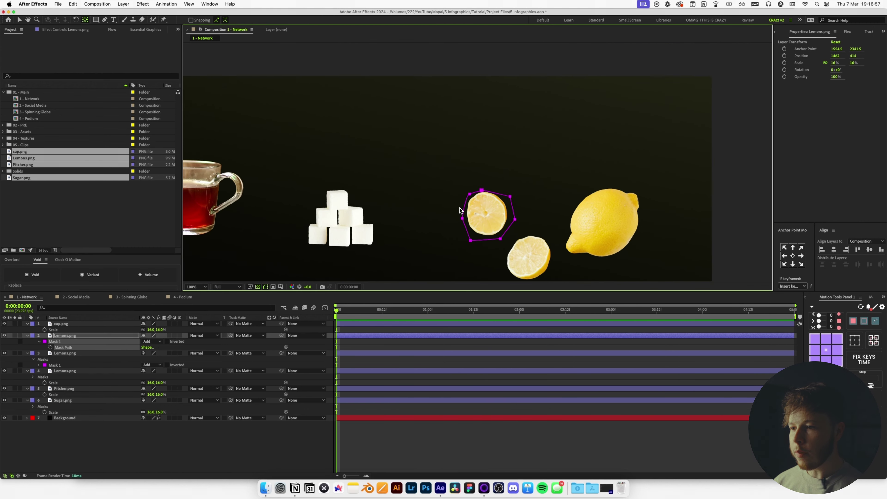
left_click(84, 335)
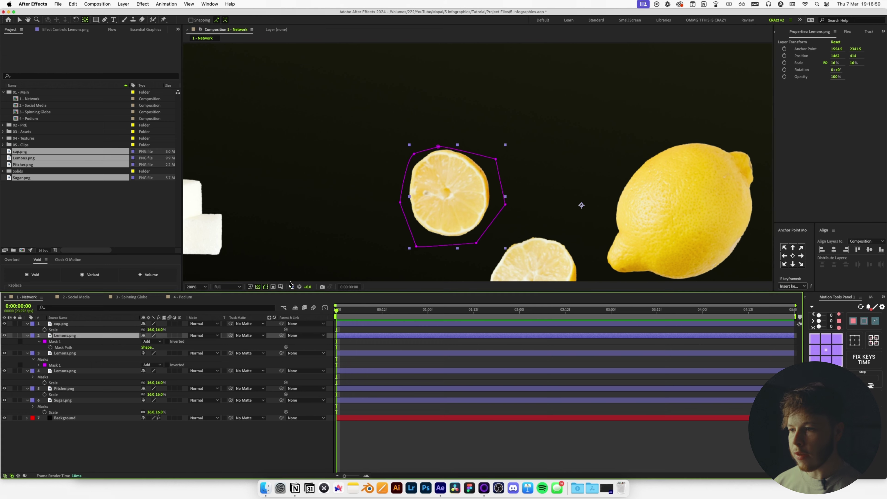
left_click_drag(615, 259, 539, 175)
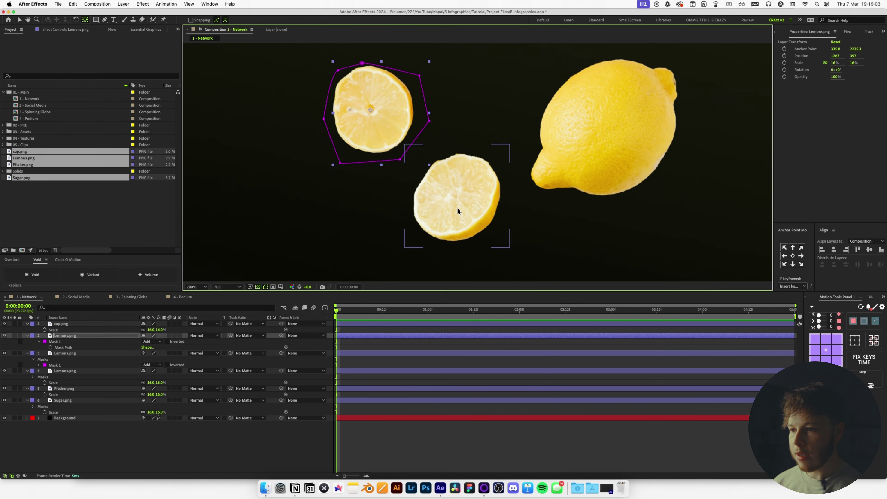
left_click(458, 209)
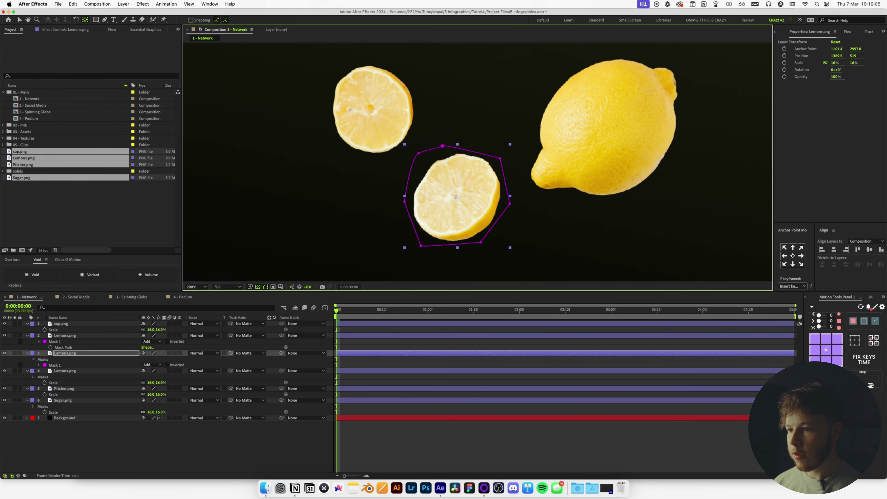
left_click(635, 118)
left_click_drag(635, 118, 508, 155)
Move both lemon slices against the lower right of the whole lemon so they form one cluster.
key("v")
scroll(466, 162, "down", 3)
left_click_drag(441, 185, 498, 180)
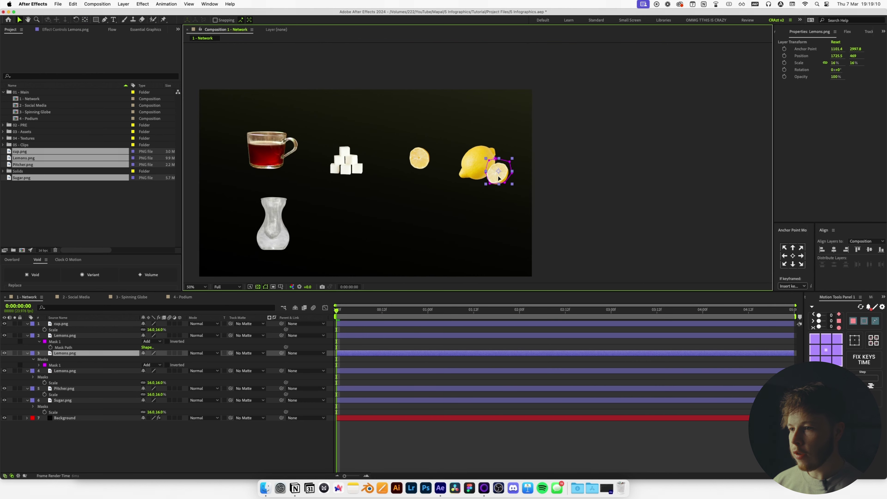
left_click_drag(421, 163, 491, 187)
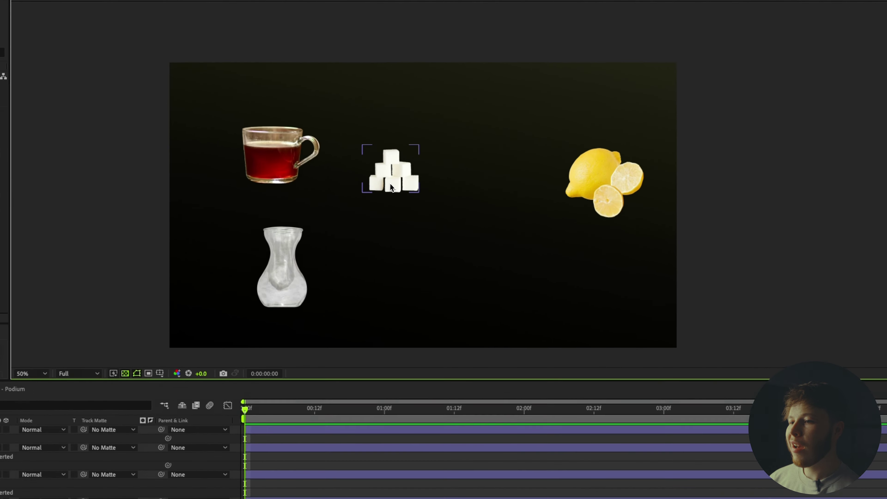
Reposition the cup in the lower right of the frame and the sugar cubes in the upper left.
left_click_drag(431, 163, 504, 154)
mouse_move(366, 143)
left_mouse_down()
mouse_move(382, 158)
mouse_move(378, 150)
left_mouse_up()
left_click_drag(245, 181, 560, 323)
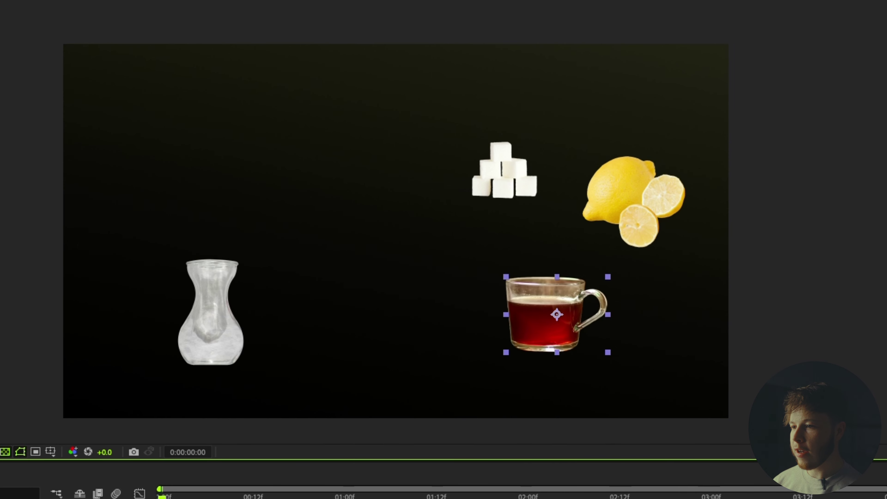
left_click_drag(522, 190, 263, 157)
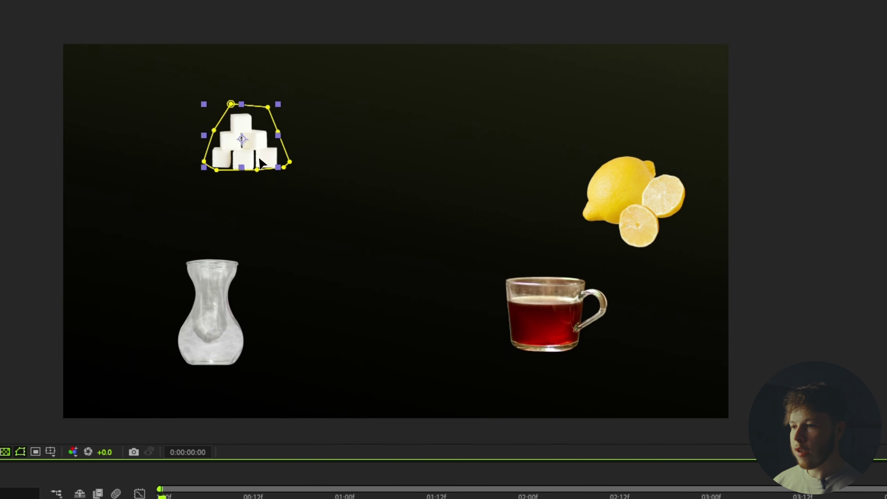
Move the lemon and both slices together to the upper middle of the frame and shift the sugar cubes closer to the upper-left corner.
left_click(626, 195)
left_click(665, 195, "shift")
left_click(643, 235, "shift")
left_click_drag(643, 234, 452, 207)
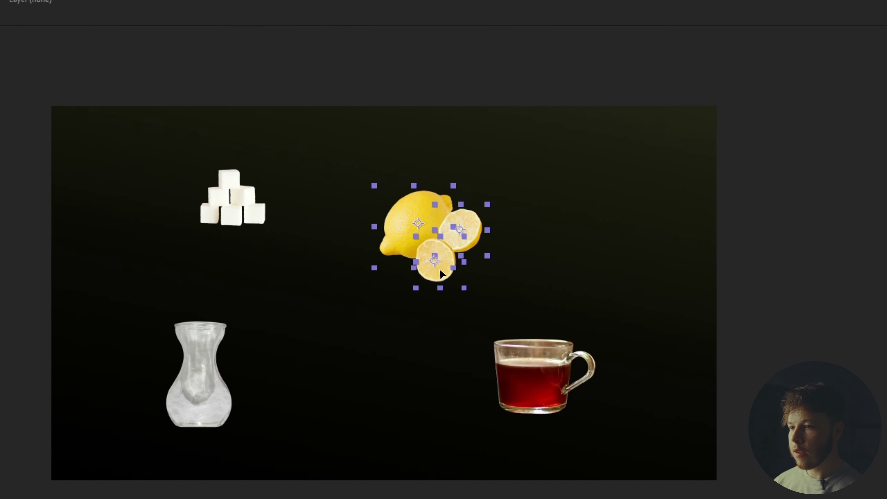
left_click_drag(441, 274, 360, 266)
left_click(232, 206)
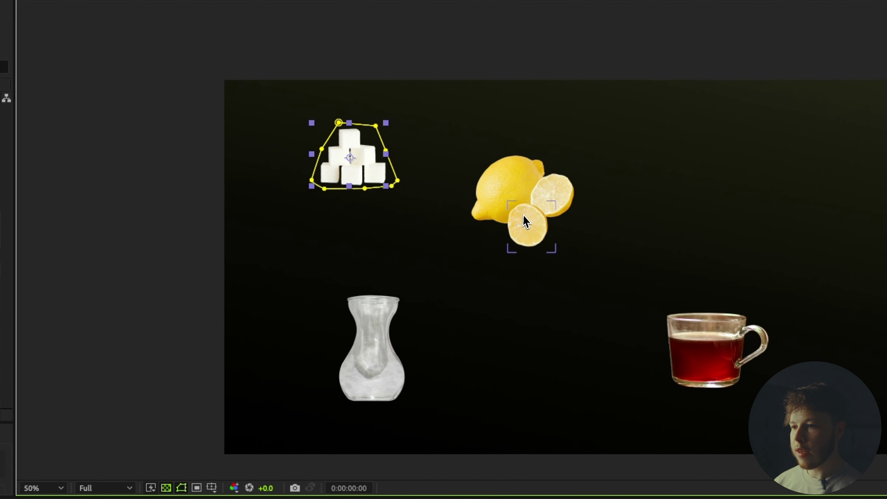
Move the lemon and both slices together further up and slightly right, and shift the pitcher right toward the lower centre of the frame.
left_click(525, 222)
left_click(511, 164, "shift")
left_click(564, 183, "shift")
left_click_drag(542, 210, 573, 179)
left_click_drag(385, 384, 495, 380)
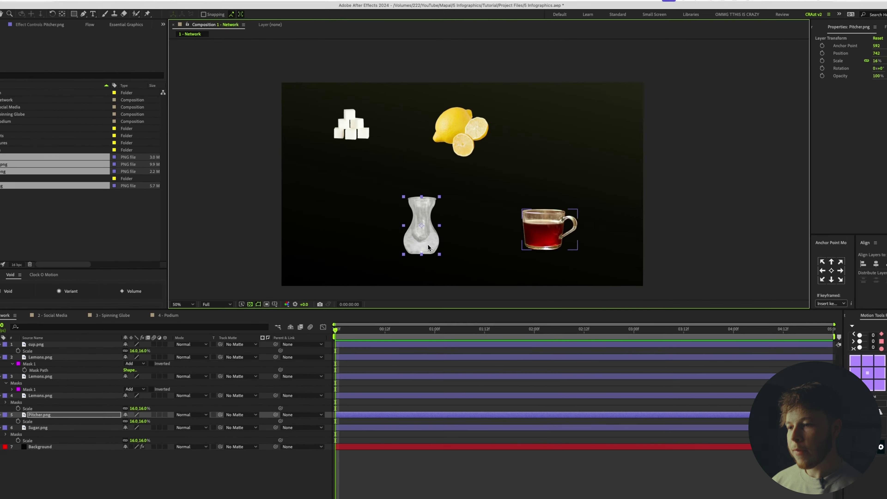
File the imported cup, lemons, pitcher and sugar images in the project's 03 - Assets folder.
left_click(479, 411)
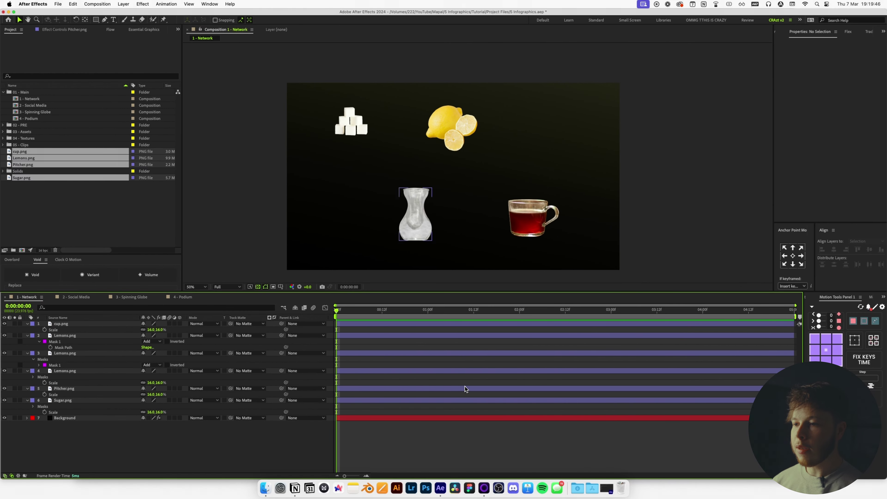
left_click(466, 417)
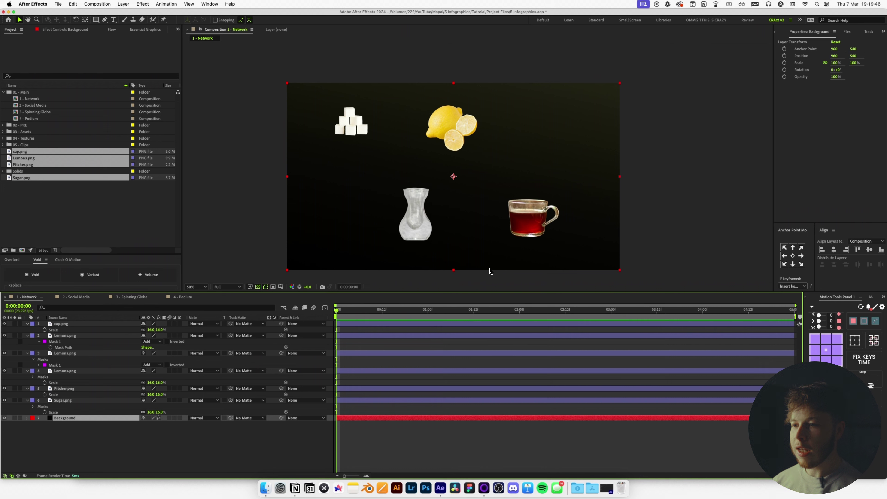
left_click(246, 450)
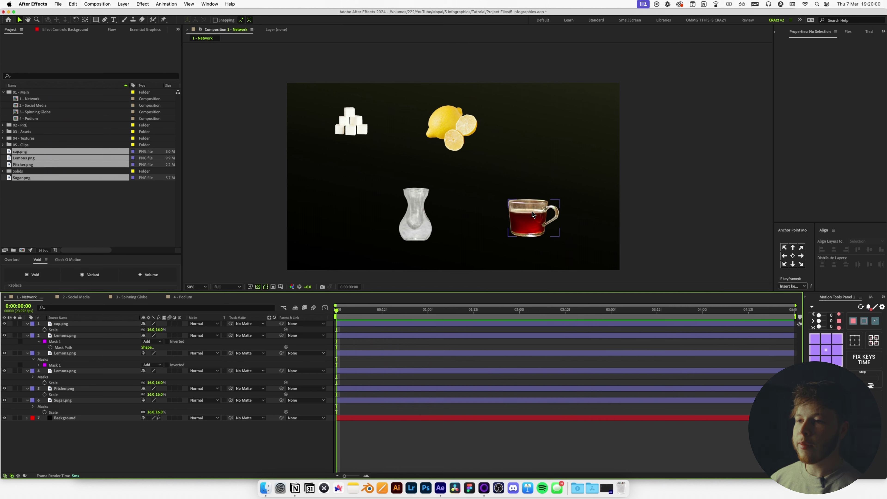
left_click_drag(21, 164, 22, 132)
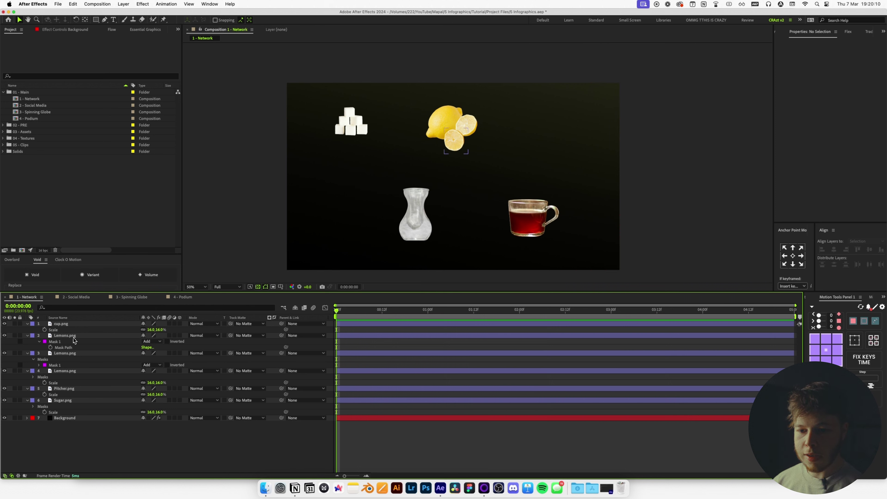
Pre-compose the three lemon layers into a new composition named Lemons PRE, moving all attributes into it.
left_click(72, 335)
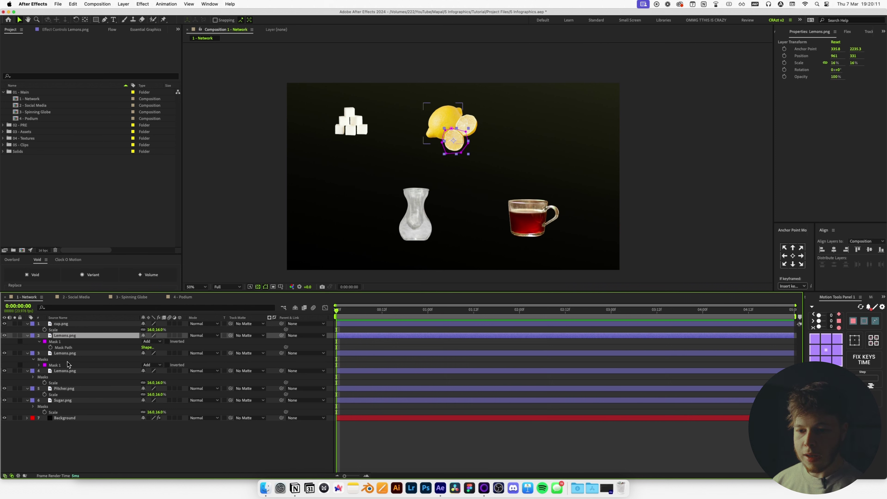
left_click(66, 371, "shift")
key("super+shift+c")
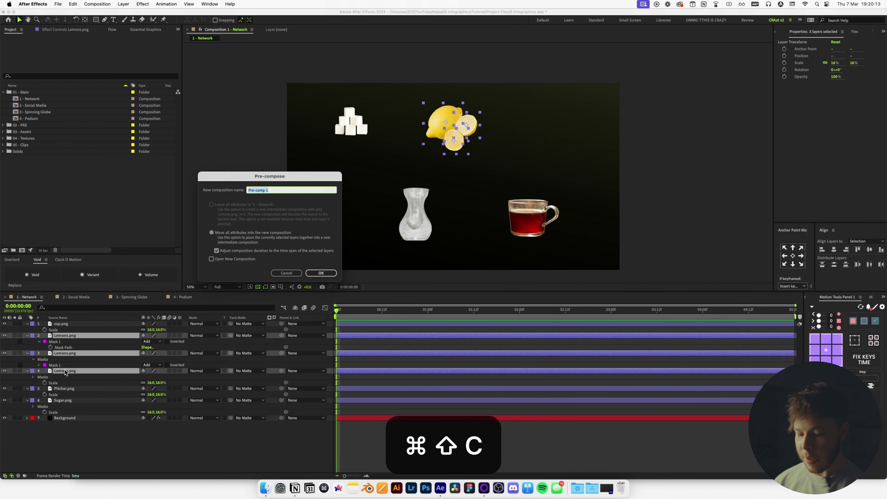
type("Lemons PRE")
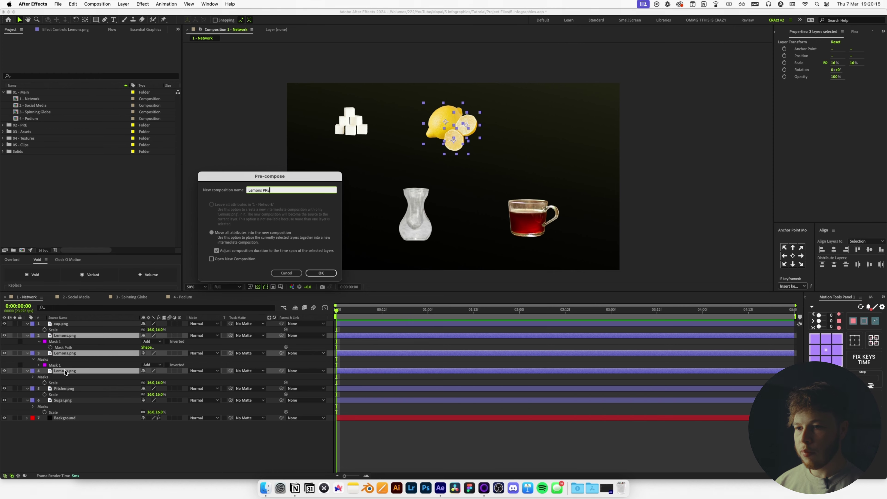
key("Return")
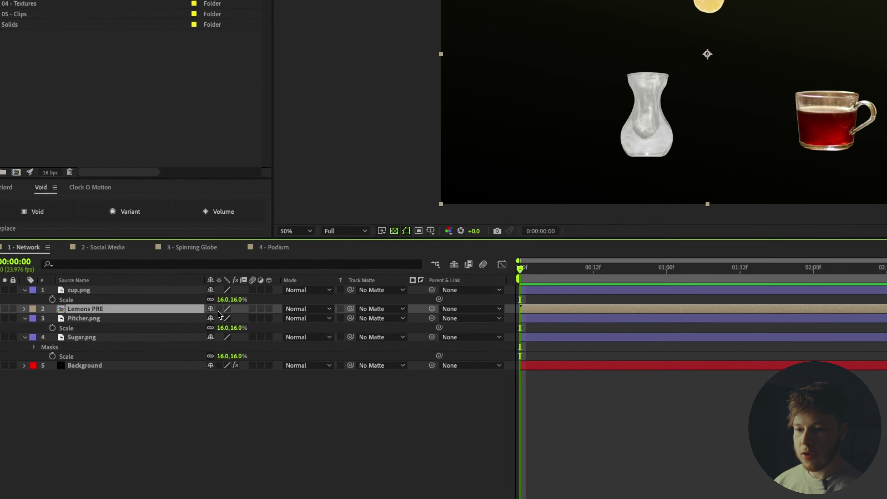
Collapse the transformations of the Lemons PRE layer and snap its anchor point to the centre of the fruit cluster.
left_click(148, 335)
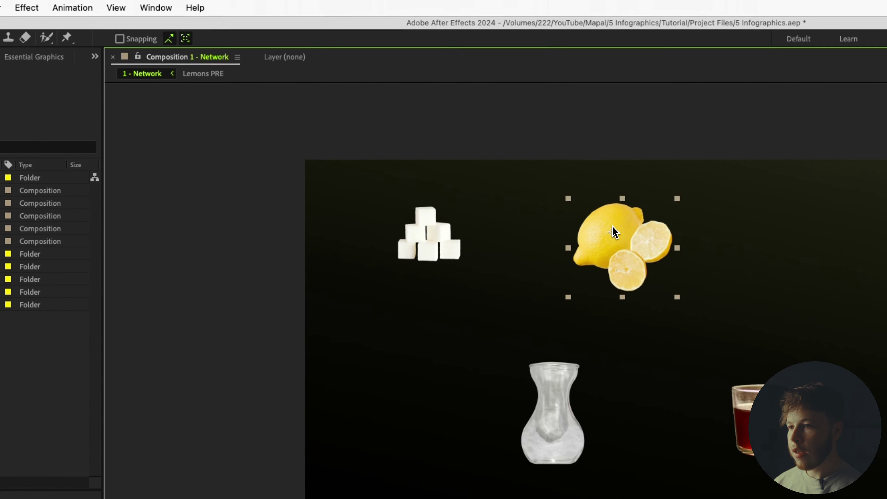
left_click(170, 40)
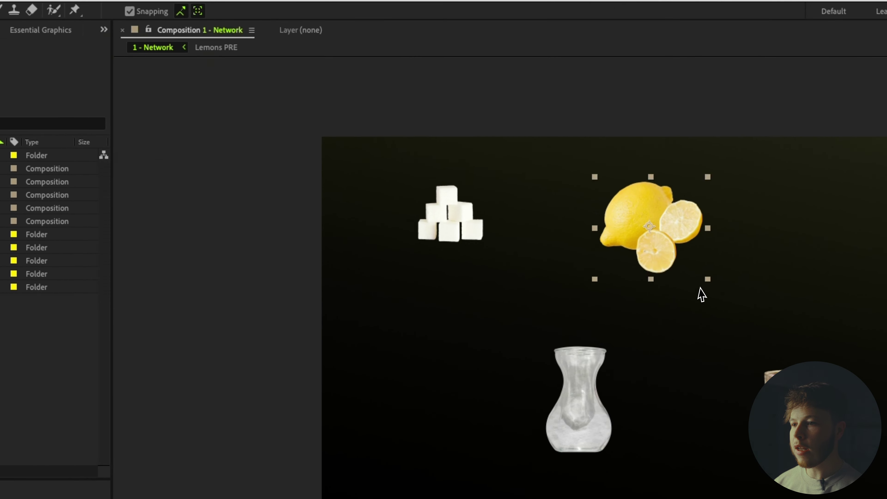
left_click_drag(685, 255, 684, 260)
left_click_drag(431, 176, 434, 172)
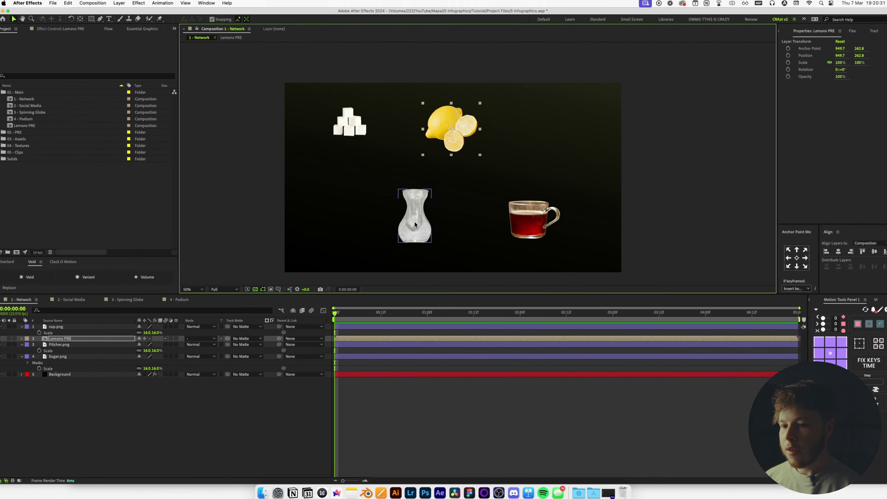
left_click(245, 406)
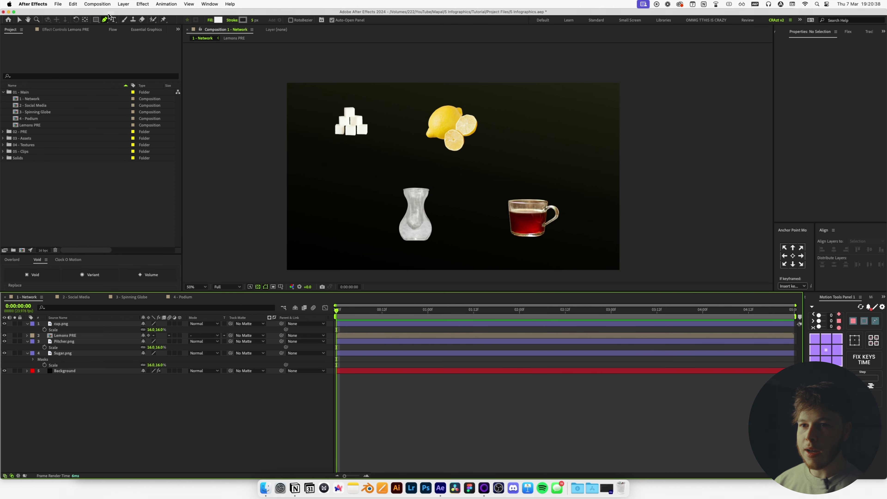
Set the Pen tool's shape fill to None and its stroke colour to white (FFFFFF).
left_click(210, 20)
left_click(408, 228)
key("Return")
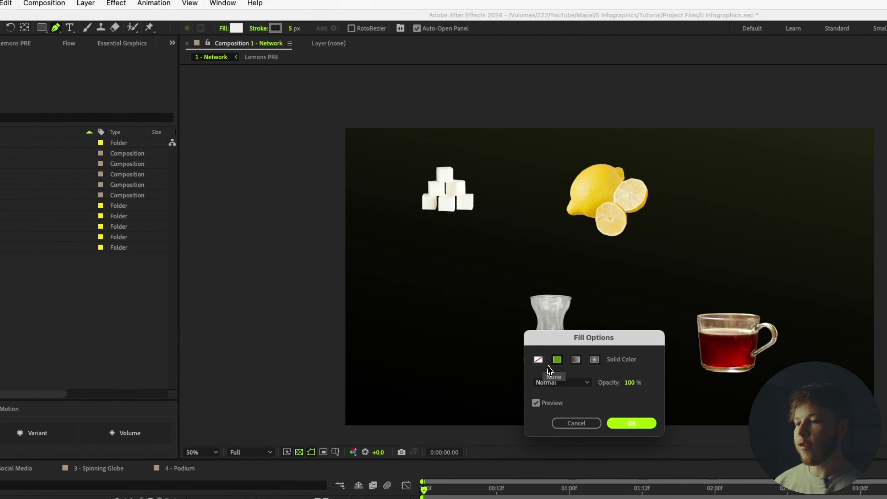
left_click(559, 374)
left_click(279, 25)
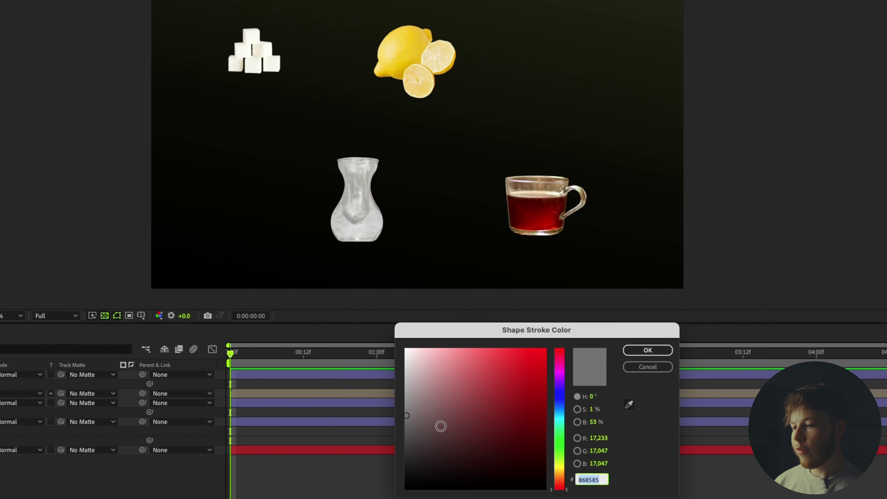
left_click_drag(441, 426, 406, 349)
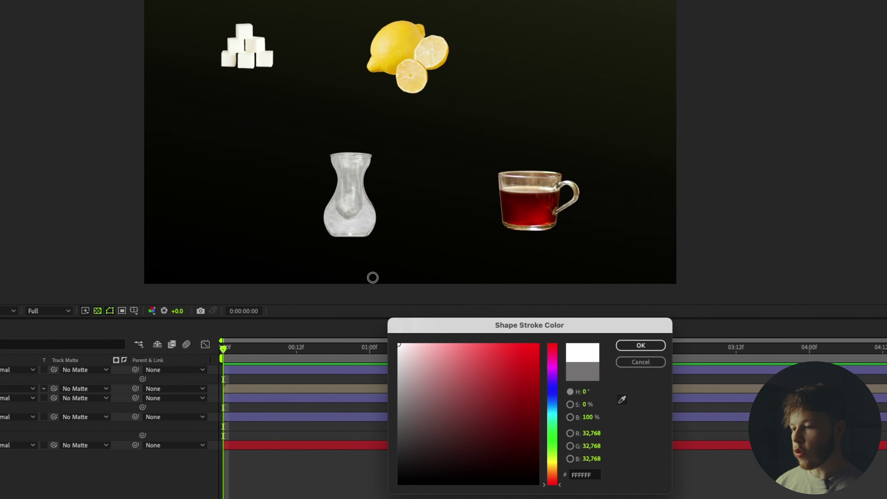
left_click(625, 351)
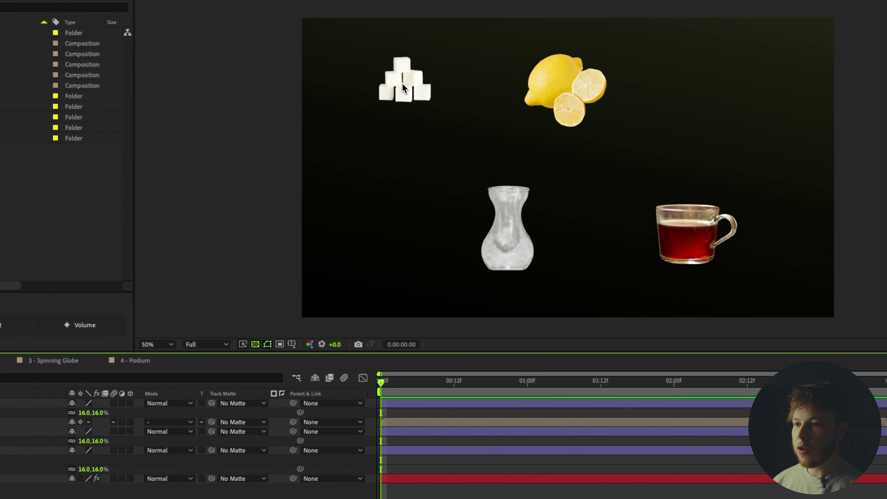
Draw two straight lines on separate shape layers, one from the sugar cubes to the lemon and one from the sugar cubes to the pitcher.
left_click(403, 83)
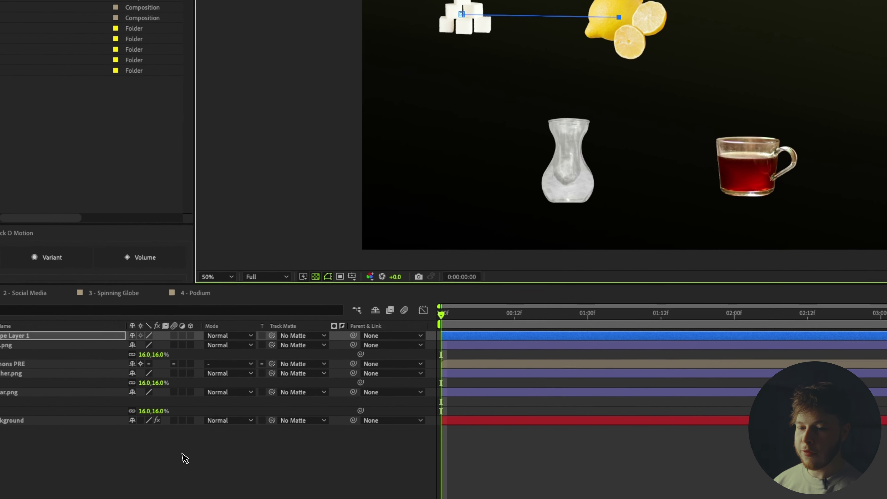
left_click(182, 462)
key("v")
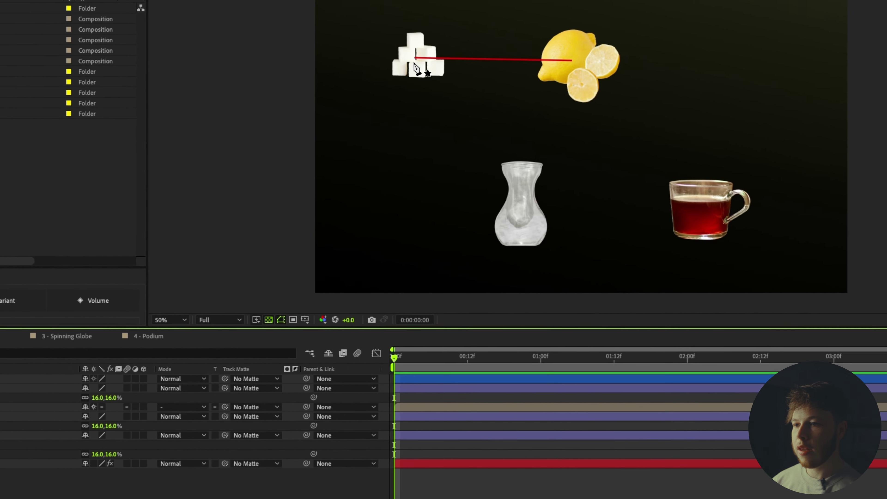
left_click(422, 58)
left_click(663, 128)
left_click(196, 493)
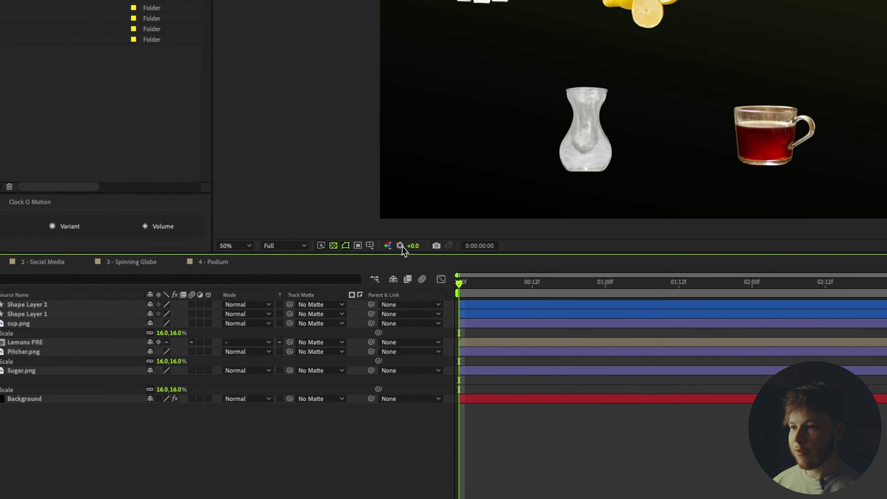
Draw two more straight lines on separate shape layers, one from the lemon to the pitcher and one from the pitcher to the cup.
left_click(579, 52)
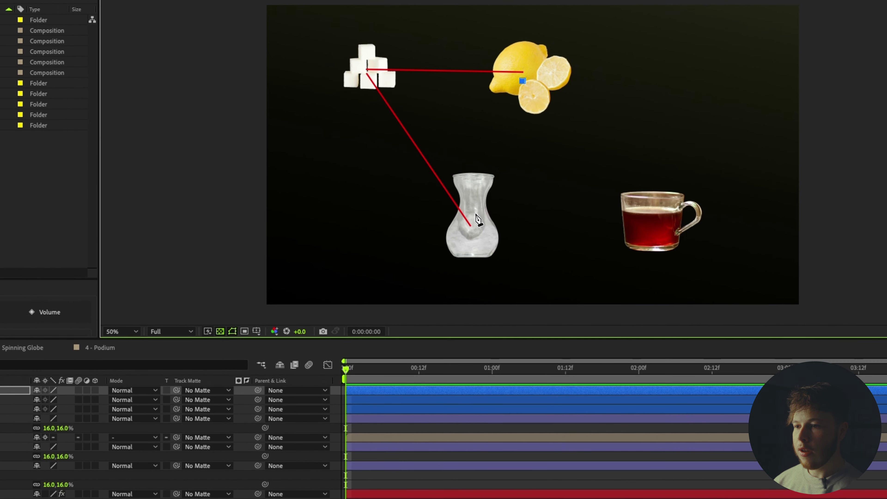
left_click(476, 213)
left_click(190, 444)
left_click(503, 150)
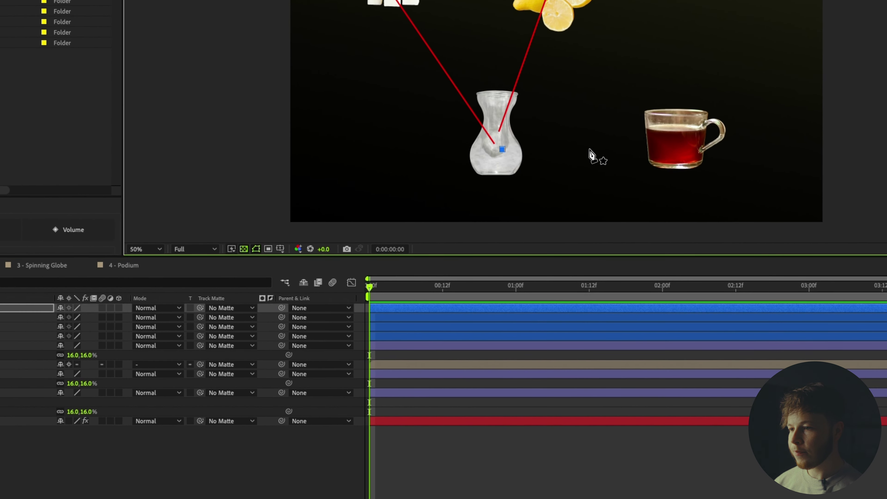
left_click(673, 139)
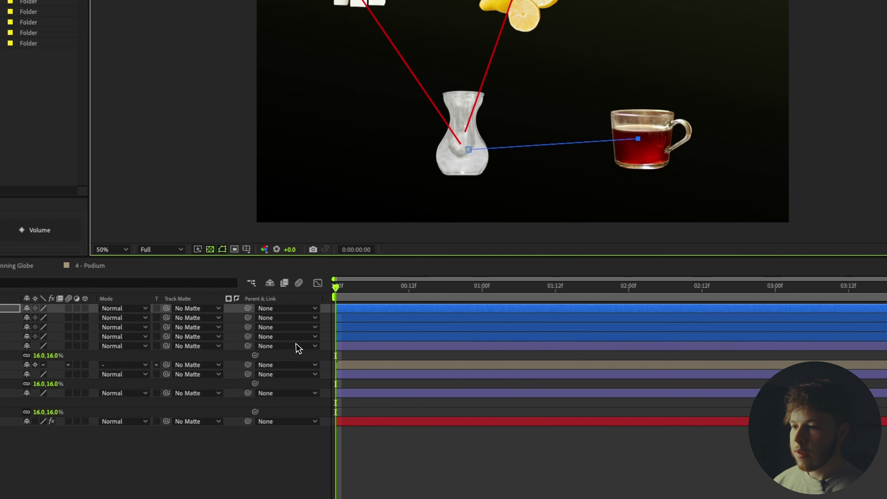
left_click(105, 461)
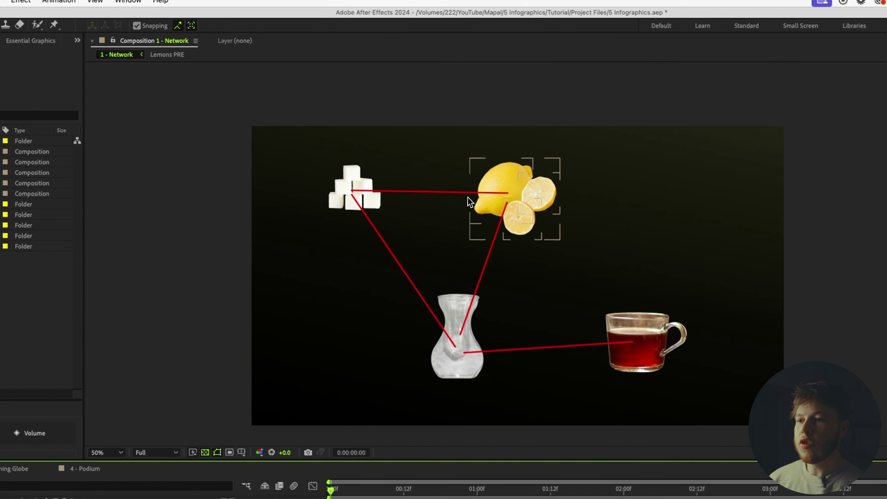
Open the Create Nulls From Paths script and move its window clear of the layer list.
left_click(455, 192)
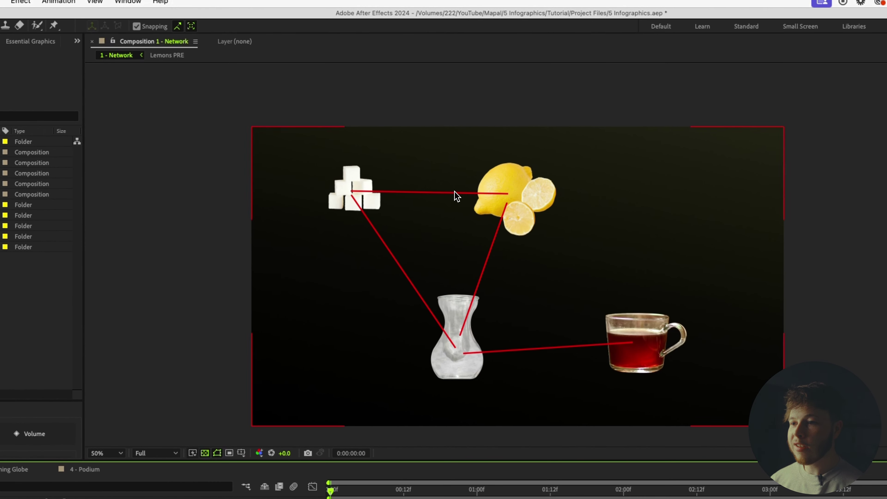
left_click(304, 4)
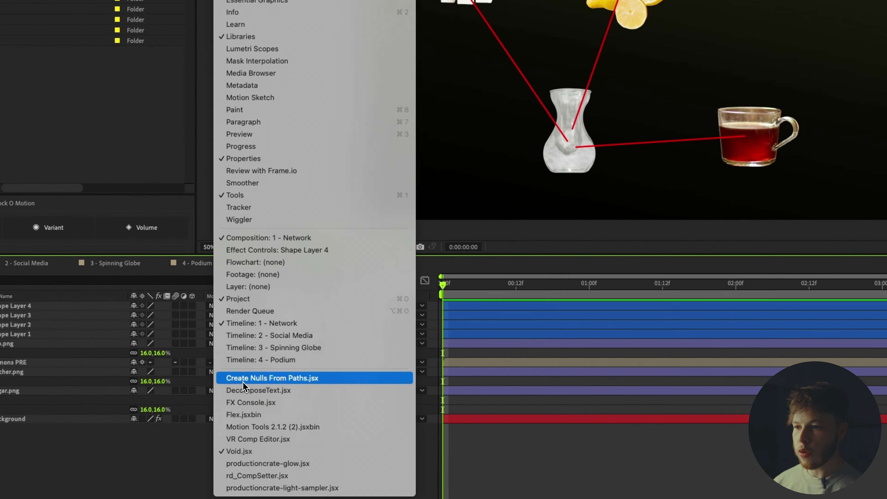
left_click(243, 382)
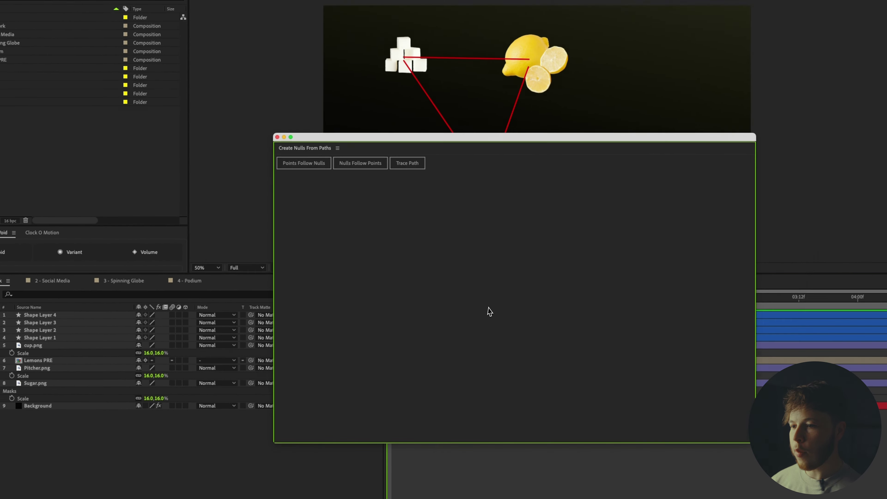
left_click_drag(345, 180, 563, 246)
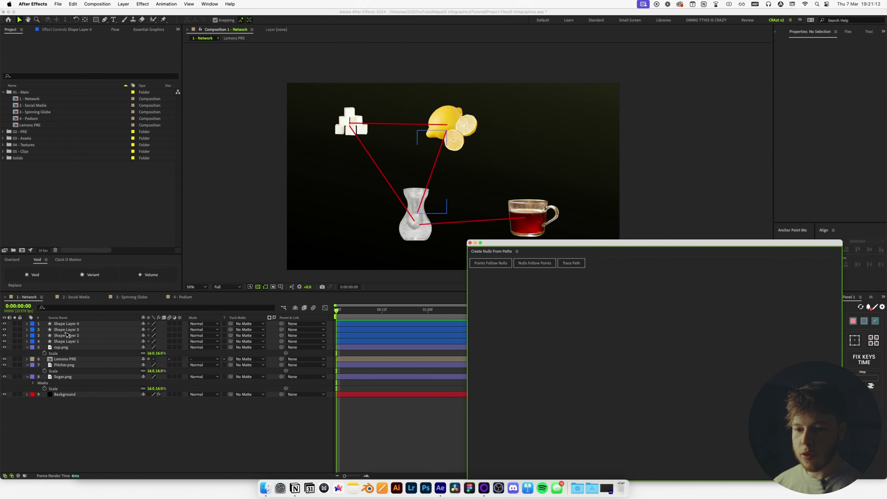
Rename the line layer between sugar and lemon as Sugar + Lemon and apply Points Follow Nulls to its path.
left_click(57, 342)
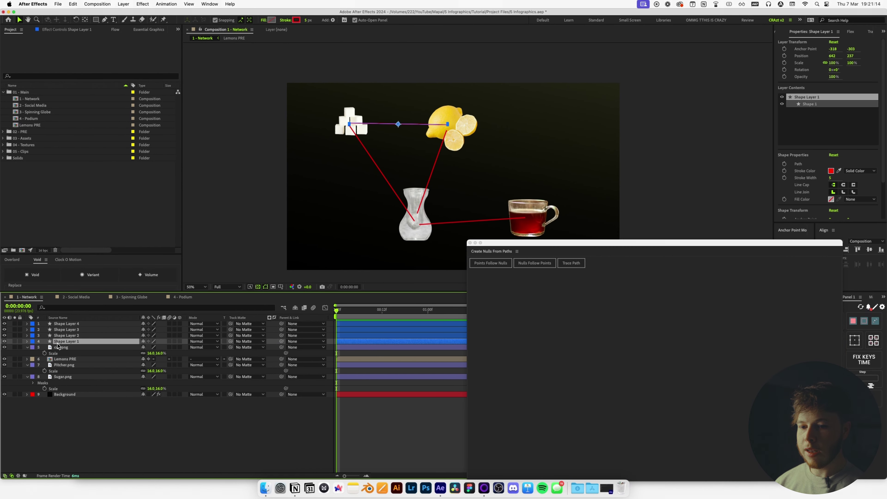
key("Return")
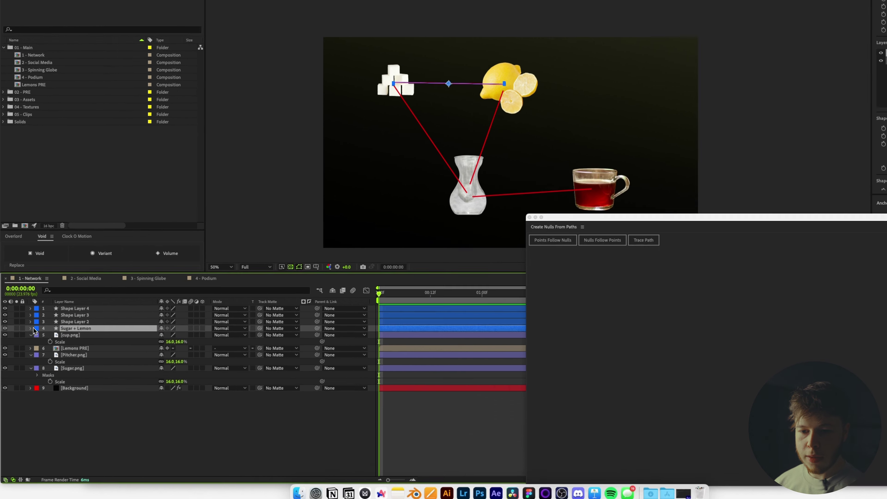
left_click(27, 341)
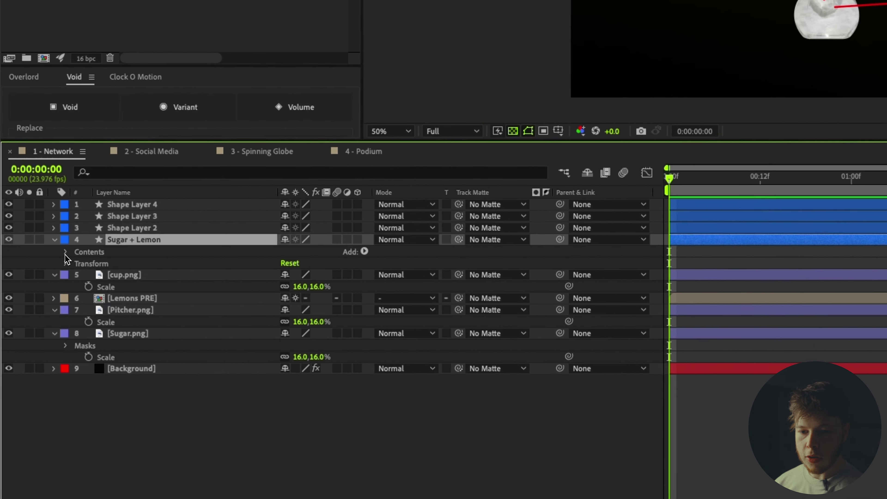
left_click(77, 263)
left_click(89, 275)
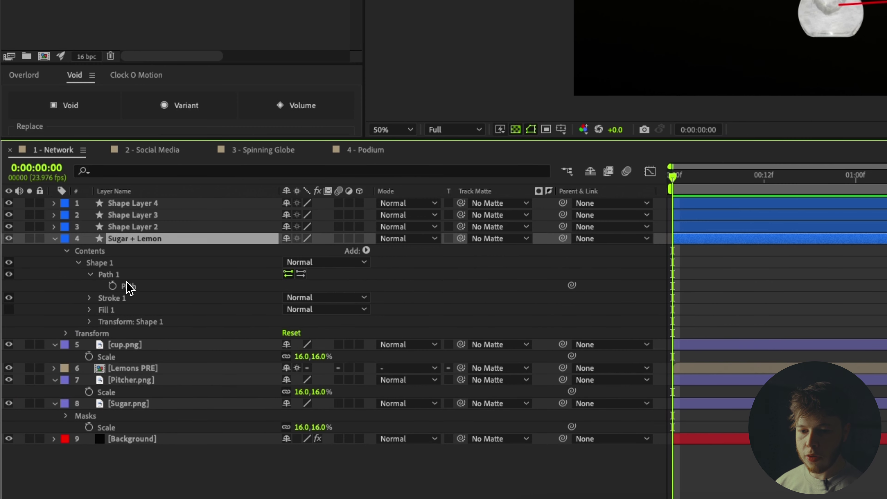
left_click(129, 286)
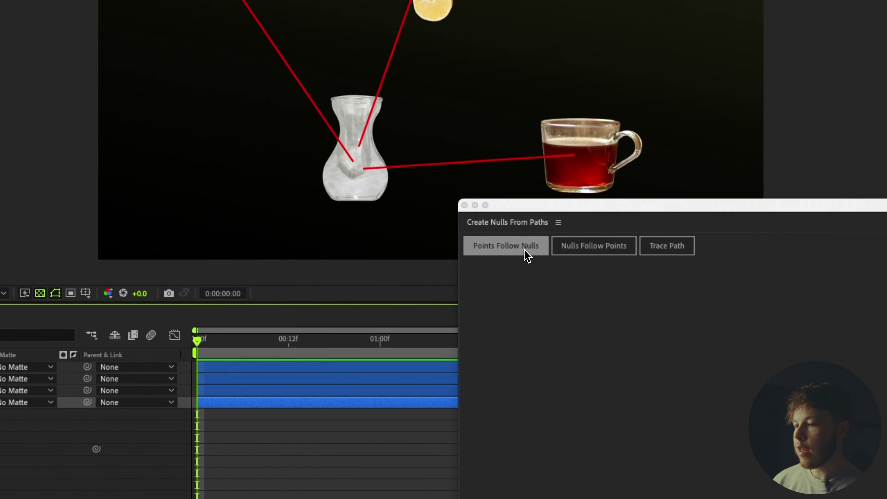
left_click(517, 260)
Undo the last change and assign the Green label to the Sugar + Lemon line layer and its two nulls.
key("super+z")
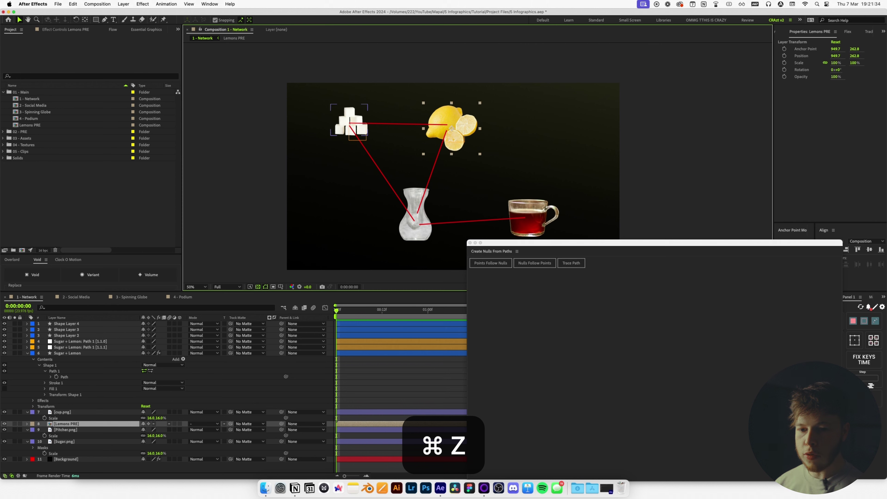
left_click(75, 349)
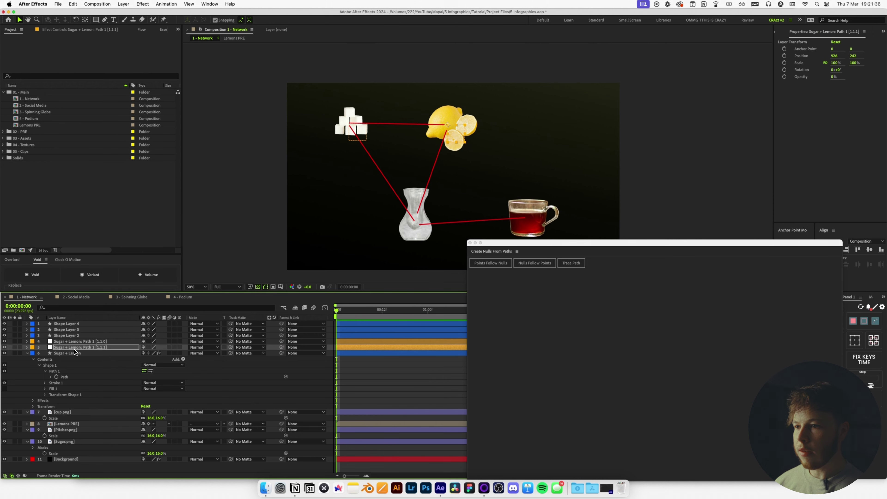
left_click(75, 353)
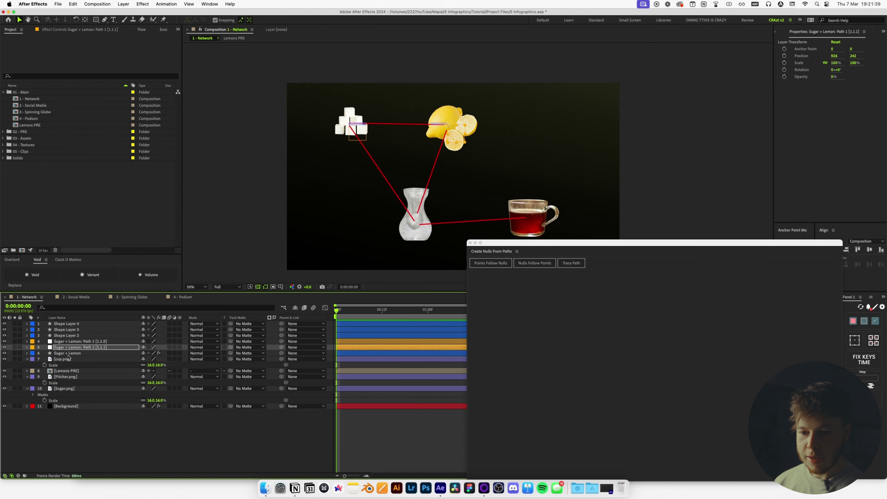
left_click(38, 342, "shift")
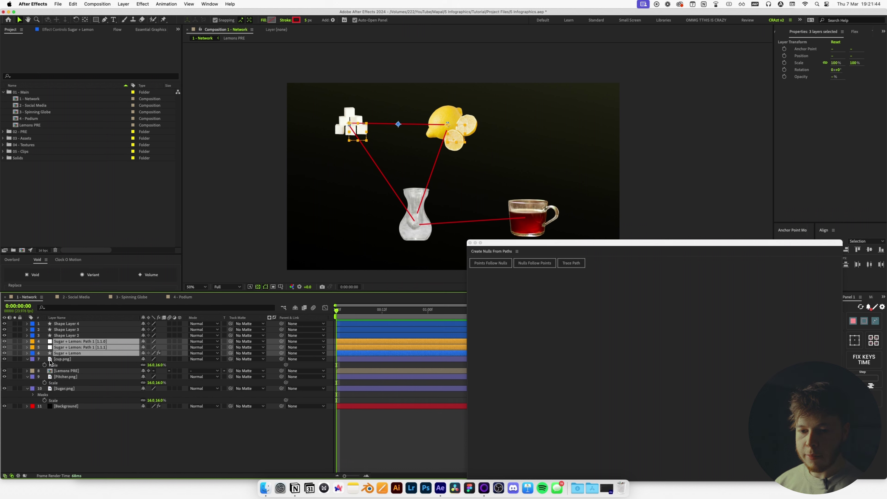
left_click(32, 348)
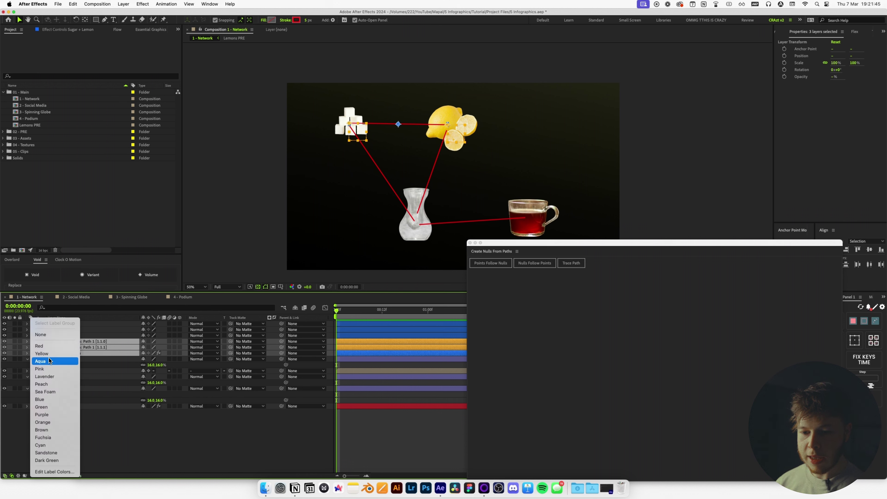
left_click(47, 408)
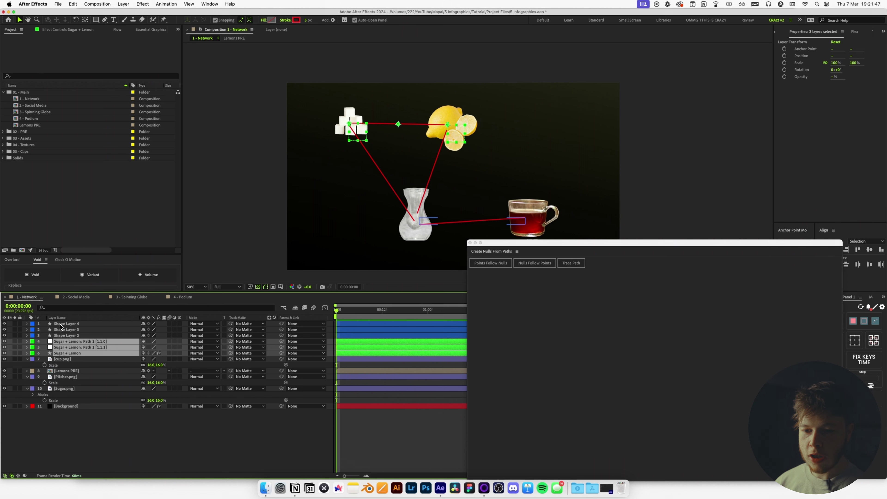
Rename the line layer between sugar and pitcher as Sugar + Pitcher and apply Points Follow Nulls to its path.
left_click(64, 337)
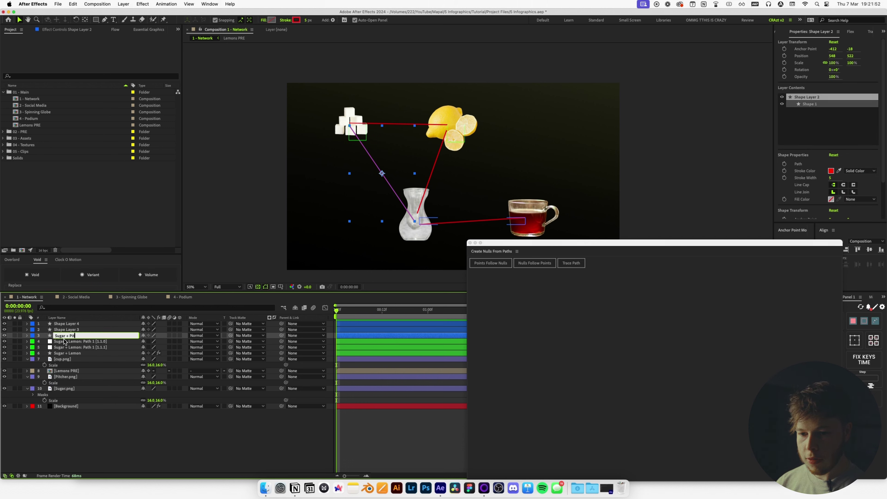
type("Sugar + Pitcher")
key("Return")
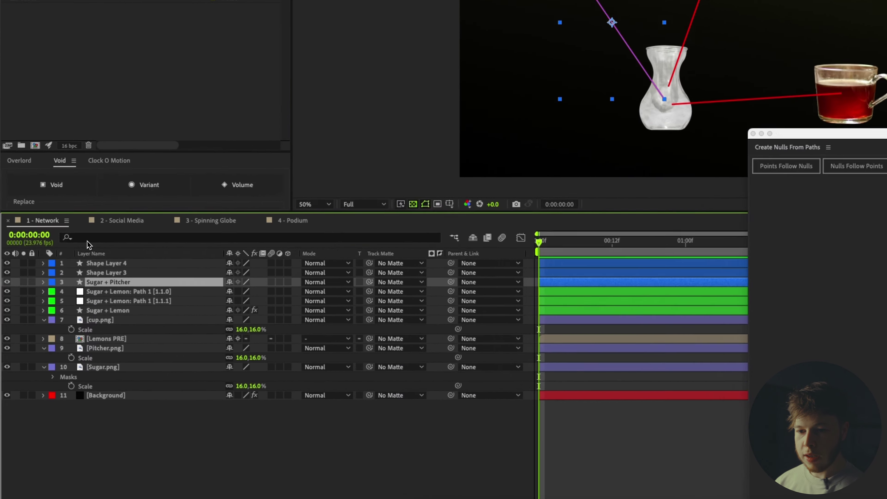
left_click(57, 308)
type("path")
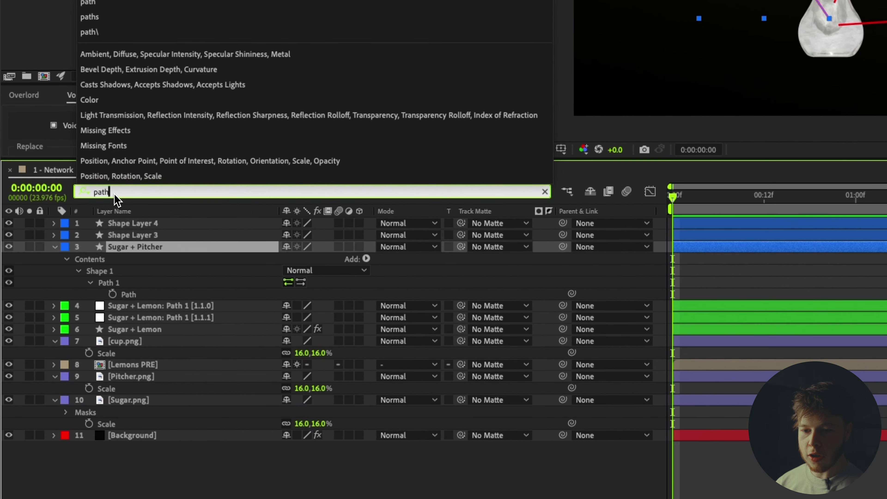
left_click(135, 297)
left_click(761, 157)
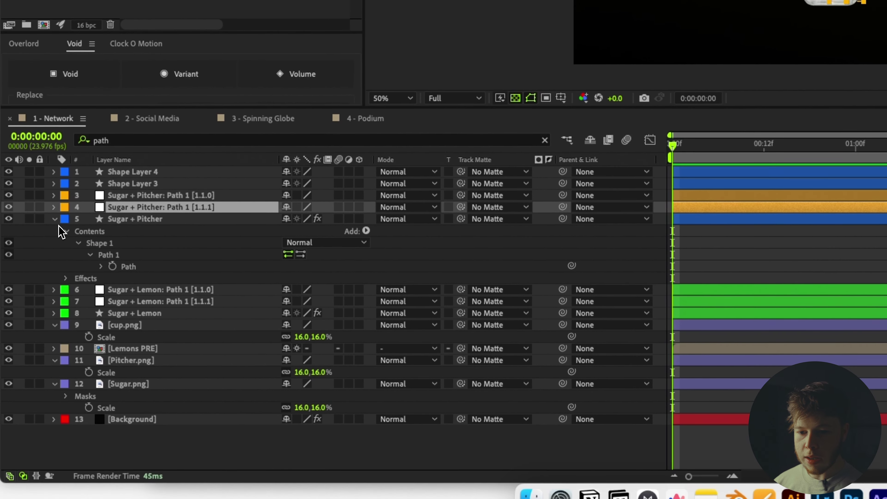
Collapse the Sugar + Pitcher layer and assign the Orange label to it and its two nulls.
left_click(54, 216)
left_click(149, 214, "shift")
left_click(148, 192, "shift")
left_click(65, 191)
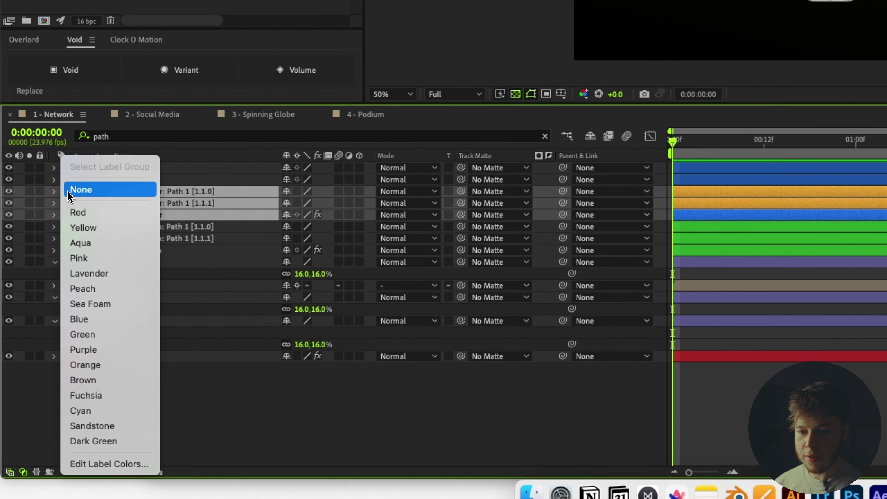
left_click(93, 364)
Rename the line layer between lemon and pitcher as Lemons + Pitcher and apply Points Follow Nulls to its path.
left_click(143, 180)
key("Return")
type("Lemons +")
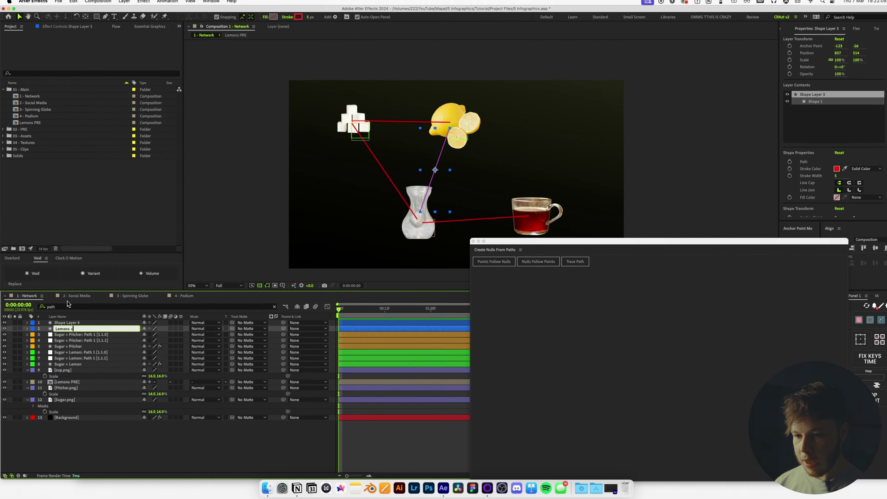
type(" Pitcher")
key("Return")
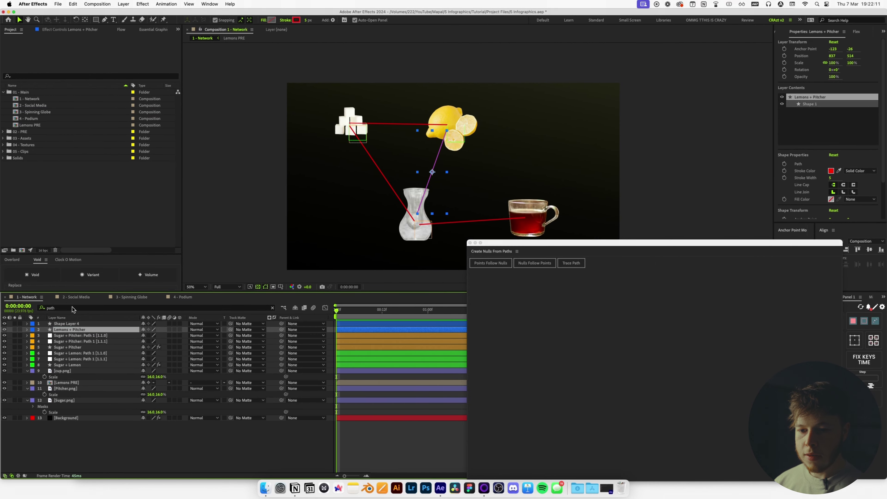
left_click(60, 309)
key("Return")
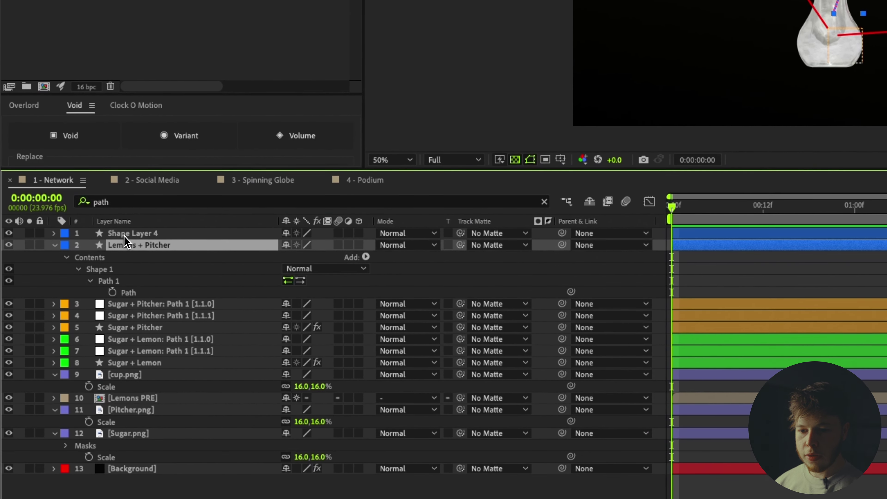
left_click(129, 292)
left_click(855, 131)
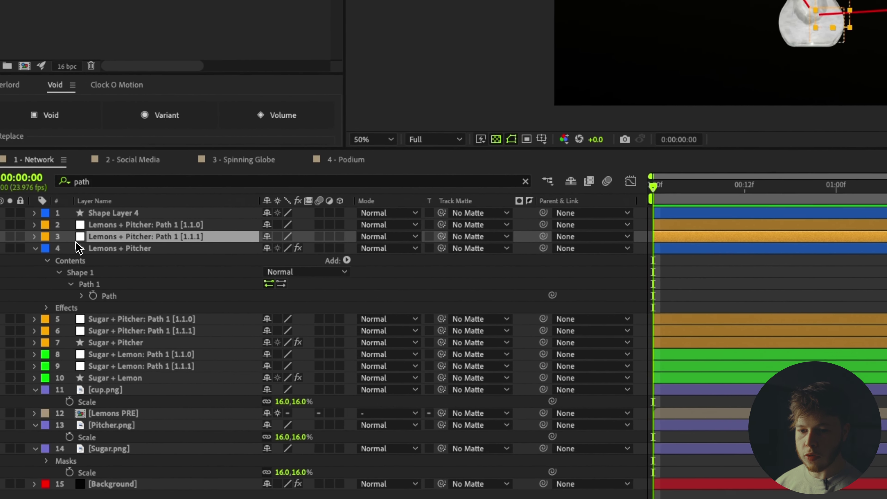
Assign the Yellow label to the Lemons + Pitcher line layer and its two nulls.
left_click(114, 248)
left_click(108, 227, "shift")
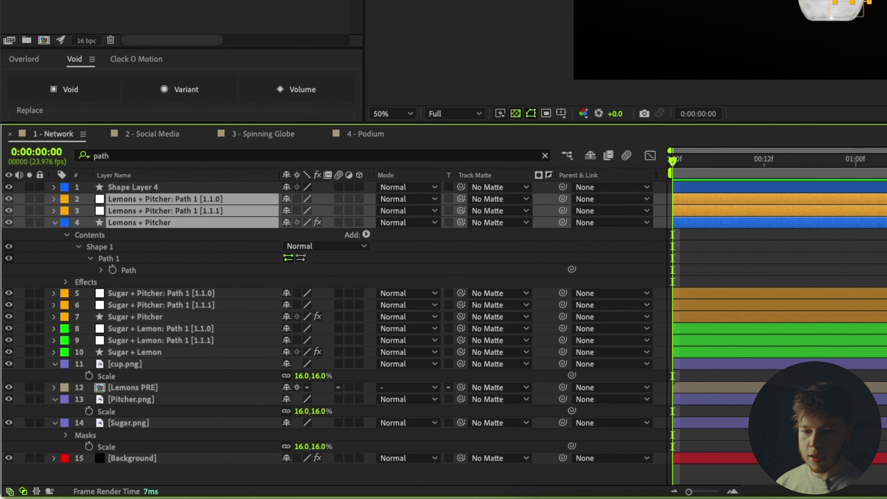
left_click(45, 237)
left_click(109, 249)
Rename the line layer between pitcher and cup as Pitcher + Cup and apply Points Follow Nulls to its path.
left_click(147, 189)
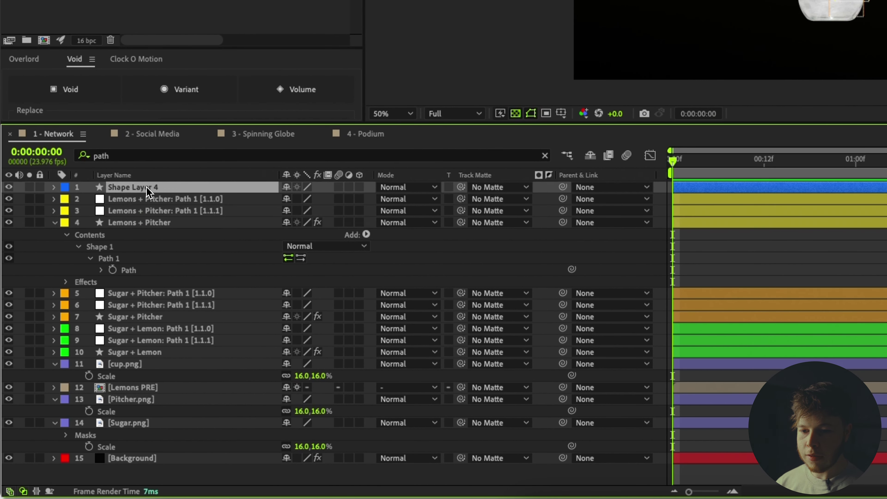
key("Return")
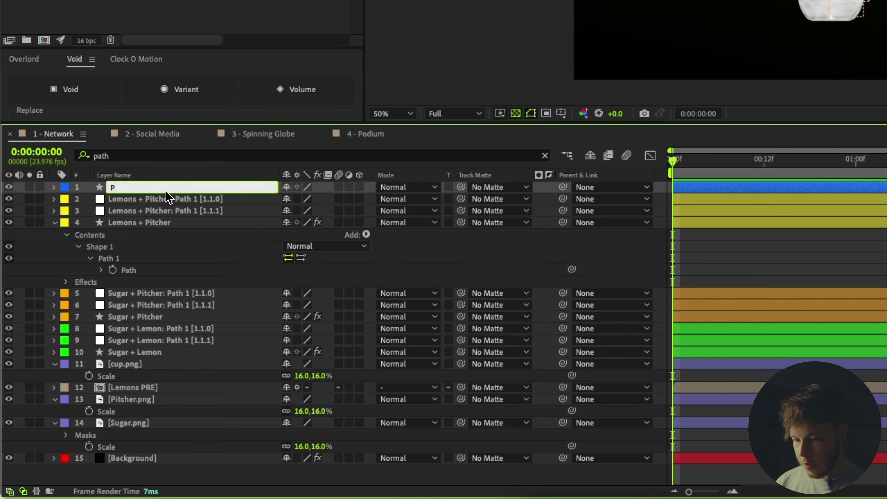
type("Pitcher + Cup")
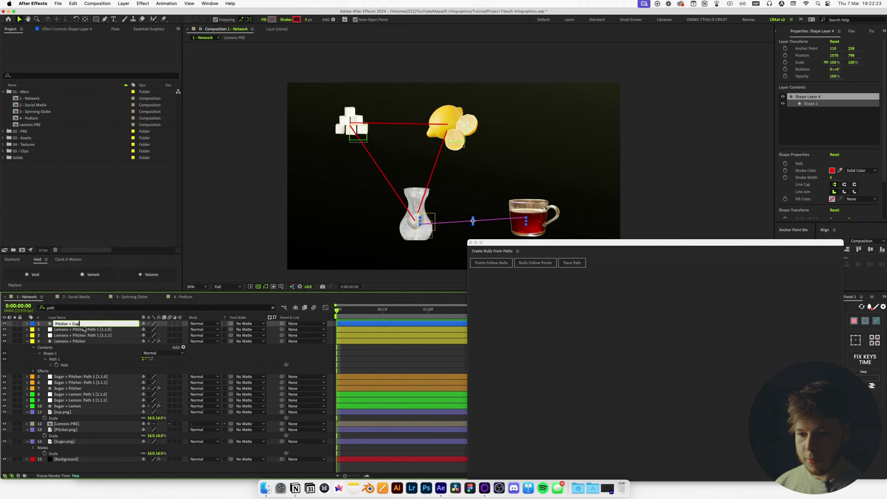
key("Return")
left_click(95, 309)
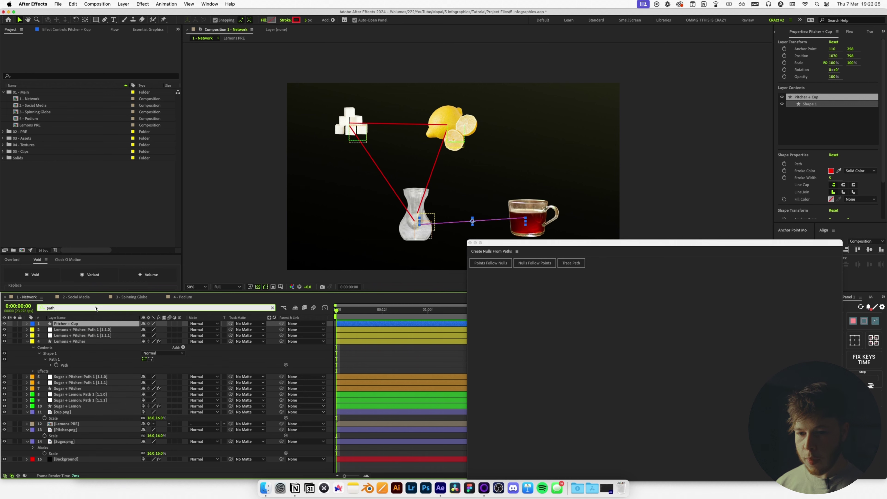
left_click(71, 347)
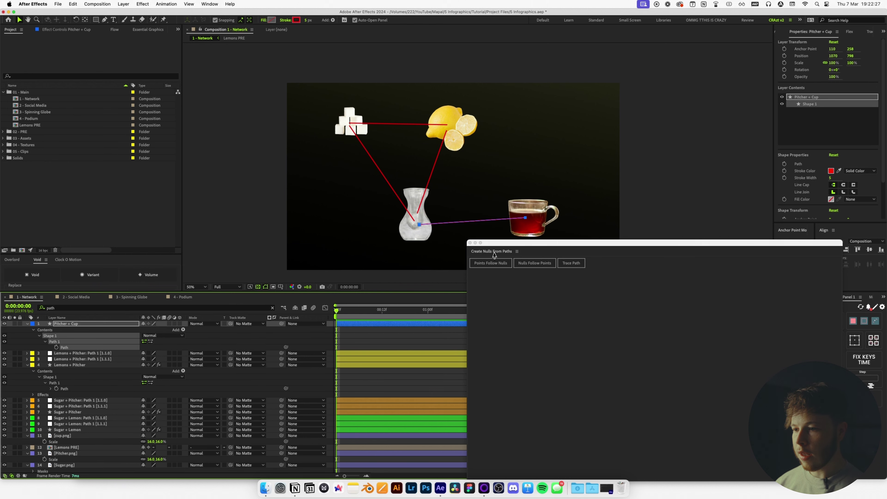
left_click(486, 262)
Assign the Peach label to the Pitcher + Cup layer and its two nulls, and collapse all layer properties.
left_click(29, 335)
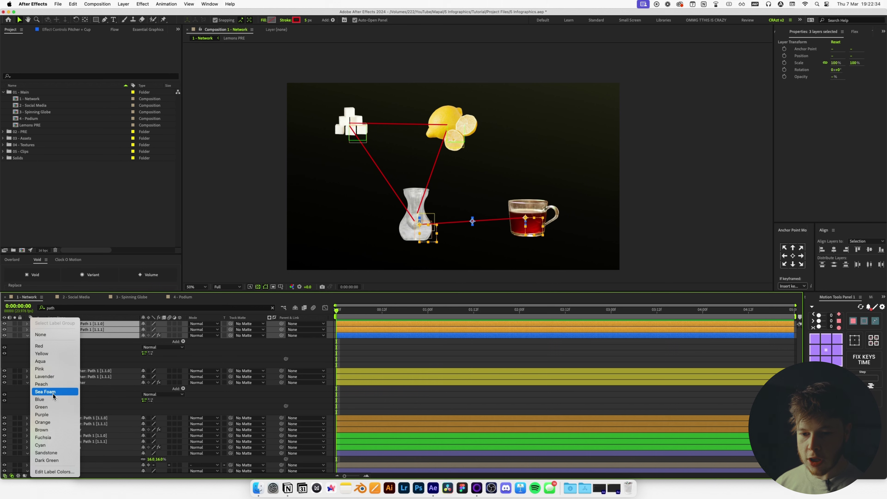
left_click(57, 384)
left_click(471, 359)
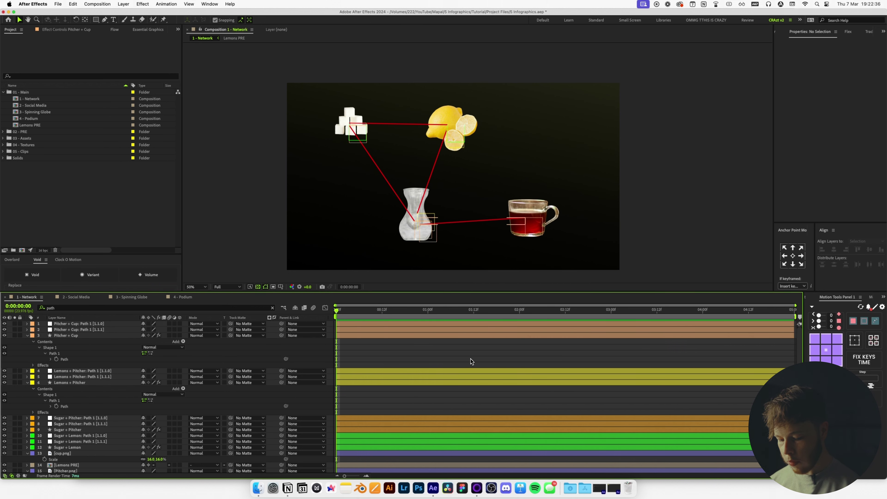
key("u")
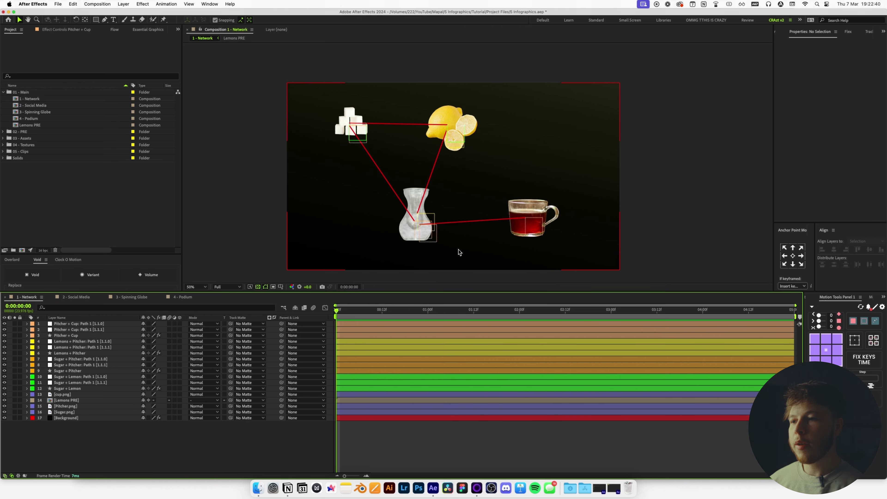
Try moving the lemons sideways to test the connected lines, undo the move and inspect the line ends at the lemon.
left_click_drag(461, 149, 503, 152)
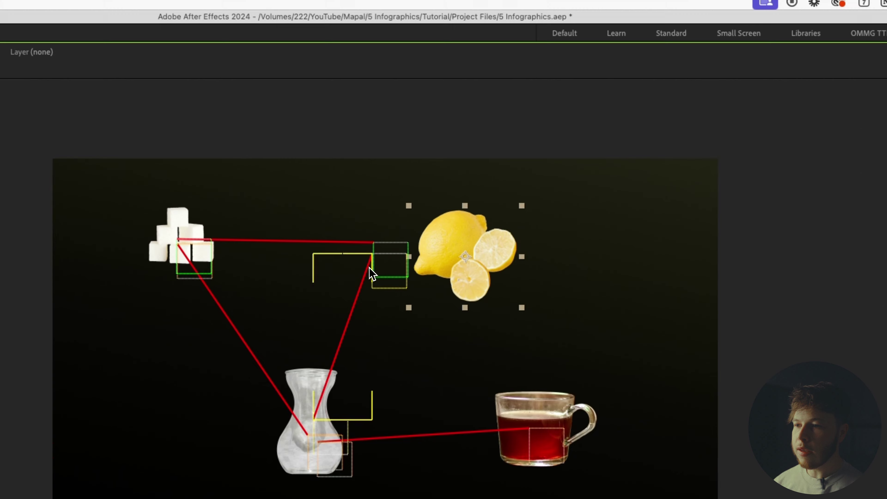
key("super+z")
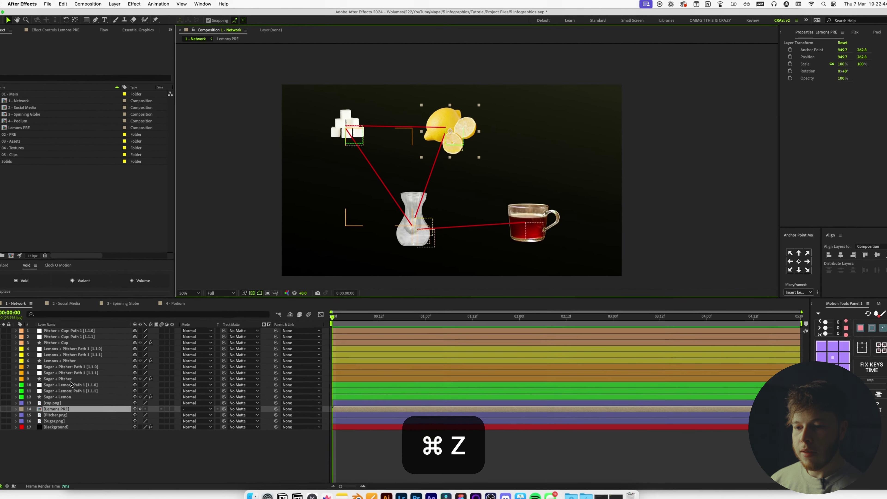
scroll(436, 114, "up", 4)
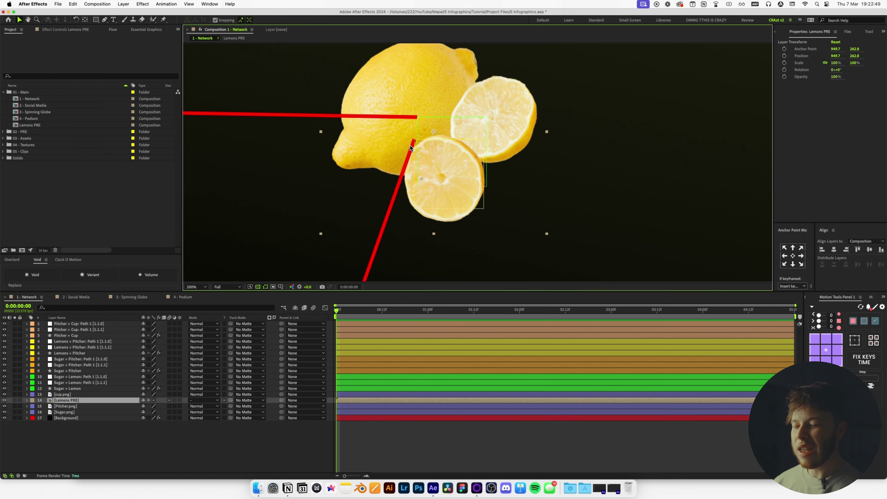
scroll(410, 145, "down", 3)
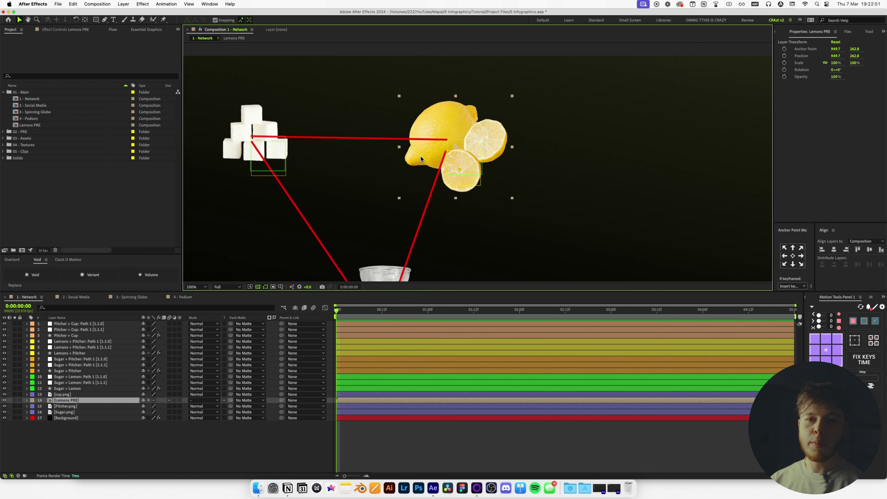
Parent the null Sugar + Lemon: Path 1 [1.1.1] at the lemon end of the line to the Lemons PRE layer.
scroll(421, 156, "up", 2)
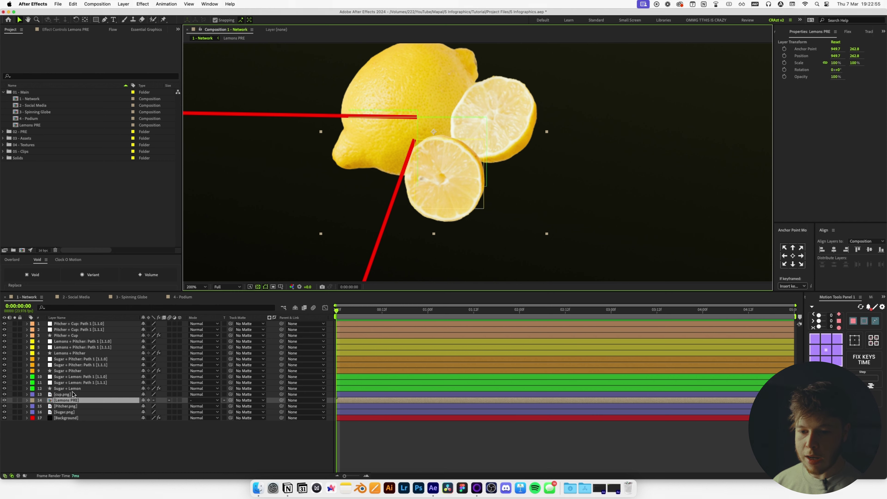
left_click(78, 383)
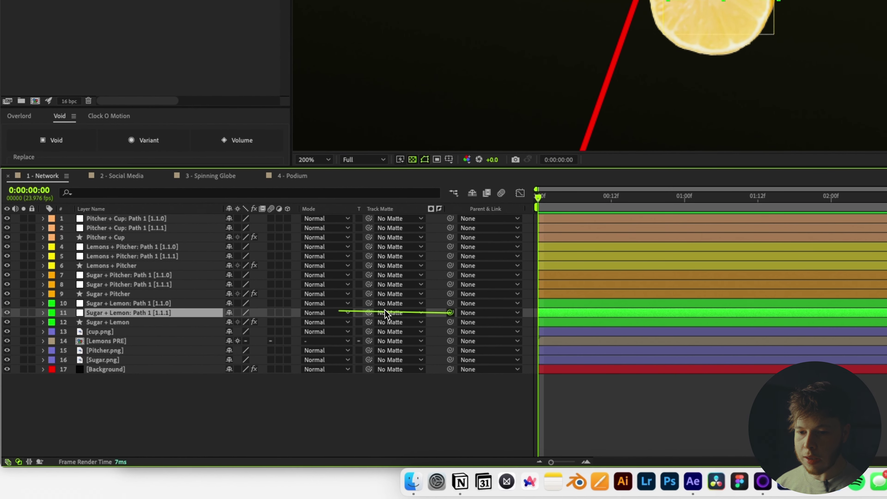
left_click_drag(385, 310, 124, 341)
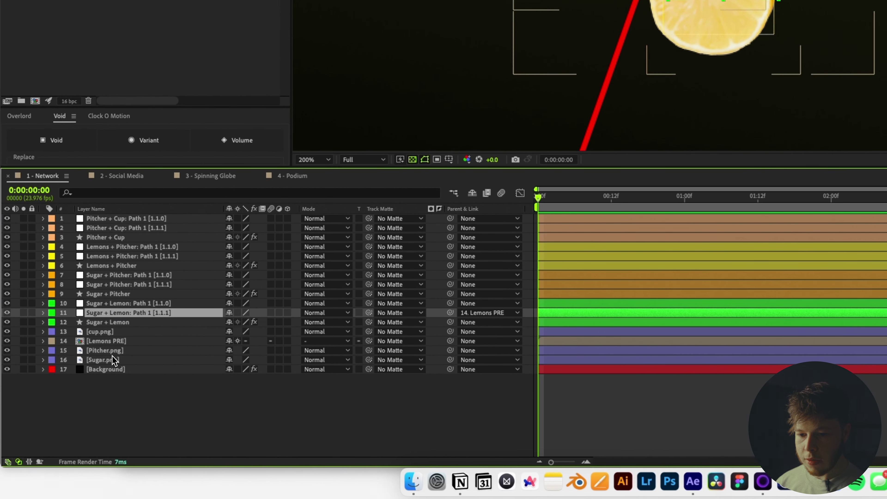
Try moving the lemons to test the parented end of the Sugar + Lemon line, and undo the move.
left_click(100, 341)
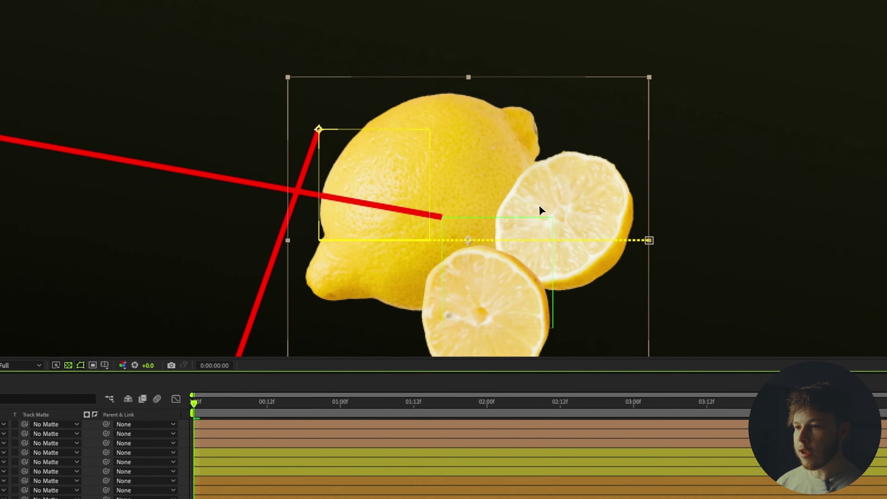
left_click_drag(539, 204, 501, 137)
key("super+z")
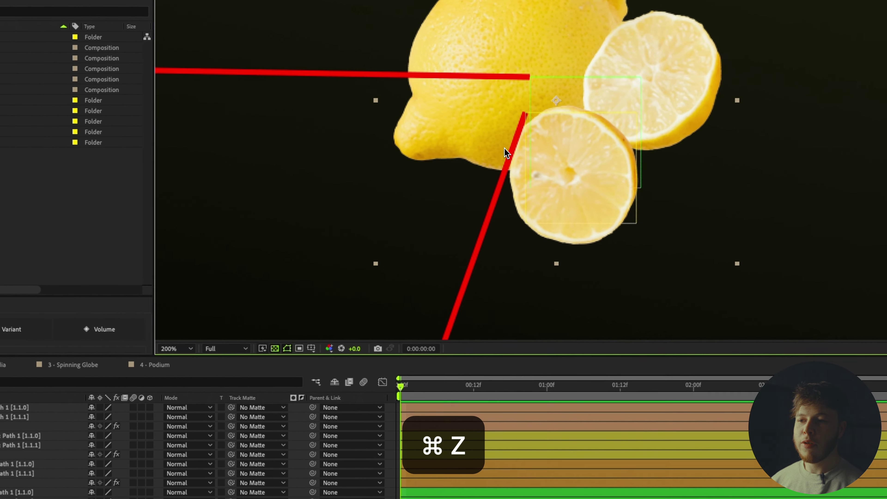
Parent the null Lemons + Pitcher: Path 1 [1.1.0] at the lemon end of the line to the Lemons PRE layer.
scroll(503, 148, "down", 1)
scroll(577, 148, "up", 2)
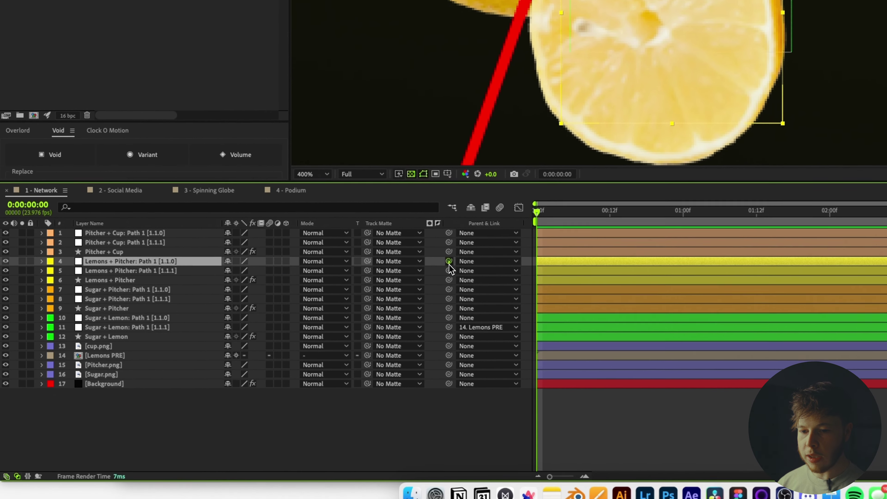
left_click_drag(319, 435, 33, 498)
left_click_drag(165, 347, 142, 354)
scroll(783, 67, "down", 5)
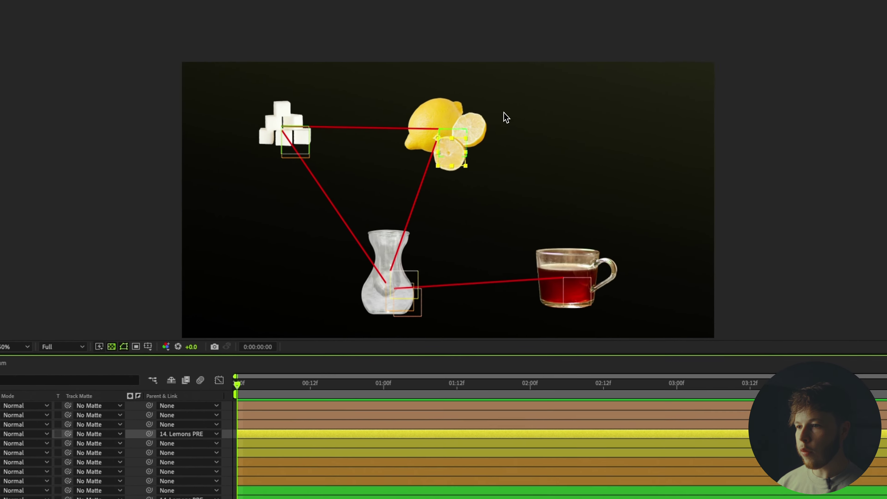
Try moving the lemons to test that both connected lines follow, and undo the move.
left_click_drag(470, 124, 486, 198)
key("super+z")
key("super+z")
scroll(406, 206, "up", 2)
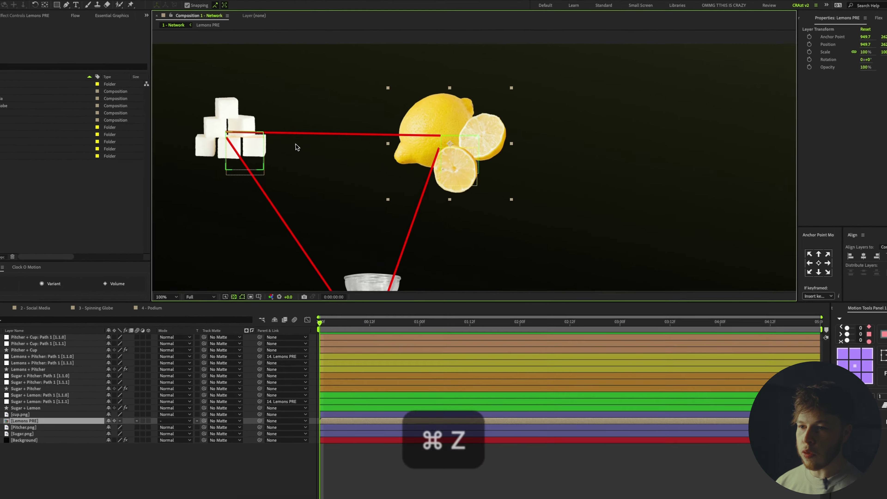
scroll(296, 147, "up", 1)
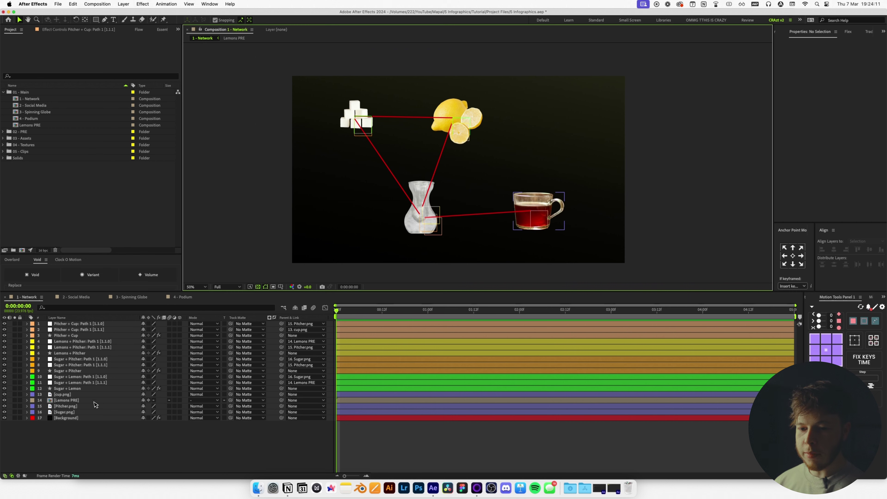
Move all the line and path null layers, from Sugar + Lemon to Pitcher + Cup, beneath the image layers and above the Background.
left_click(68, 389)
left_click(85, 325, "shift")
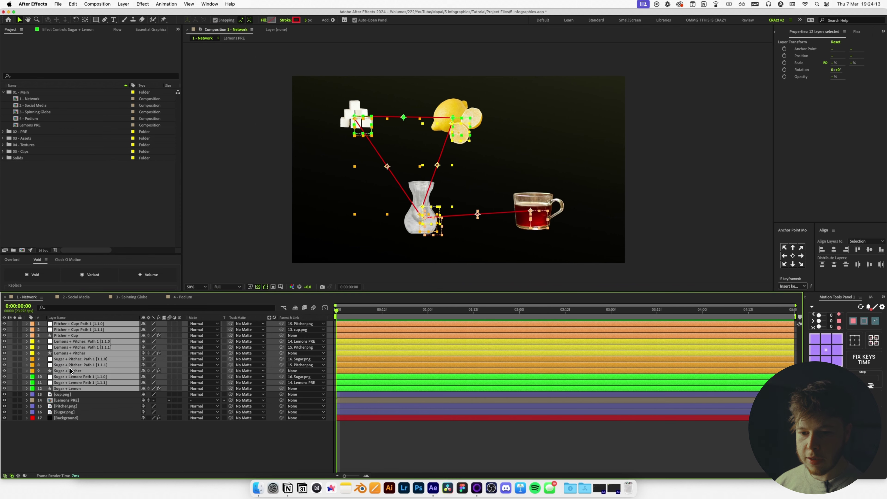
left_click_drag(65, 390, 64, 420)
left_click(80, 457)
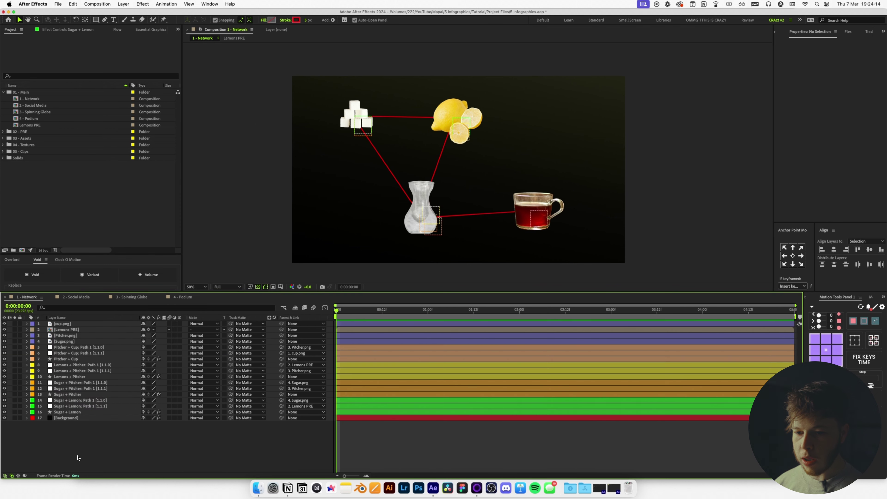
Spread the images across the composition: cup lower, pitcher and sugar further left, and lemons to the upper right.
left_click(64, 324)
left_click_drag(557, 194, 561, 217)
left_click_drag(411, 235, 365, 242)
left_click_drag(454, 121, 517, 127)
left_click_drag(360, 118, 343, 115)
left_click_drag(363, 220, 376, 197)
left_click_drag(526, 127, 532, 114)
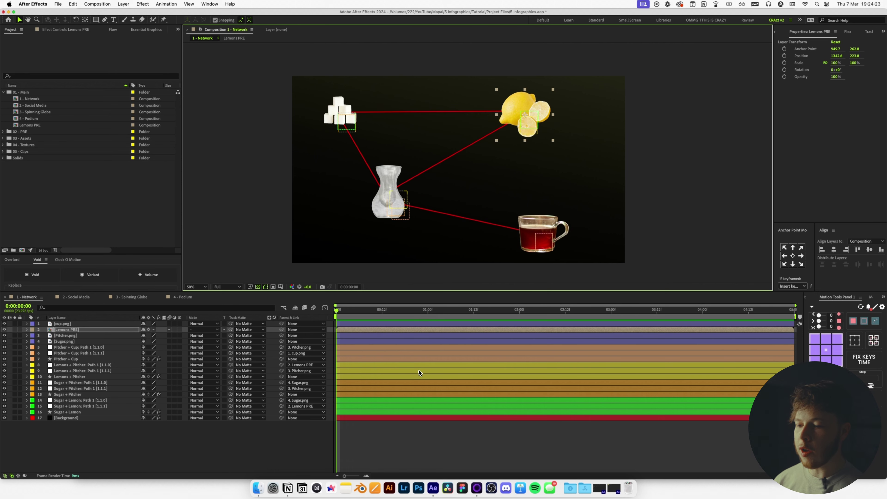
left_click(452, 444)
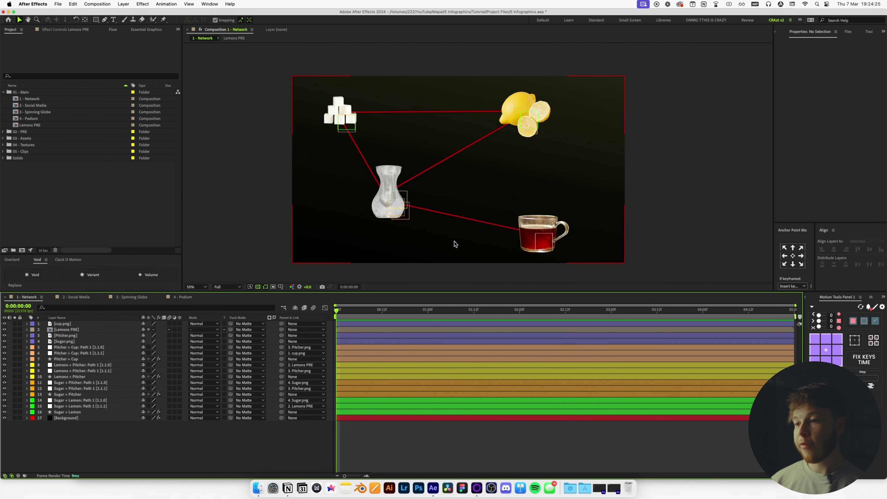
Add a text layer reading LEMONS in the empty area between the pitcher and the lemons.
scroll(468, 174, "up", 1)
left_click_drag(641, 99, 503, 218)
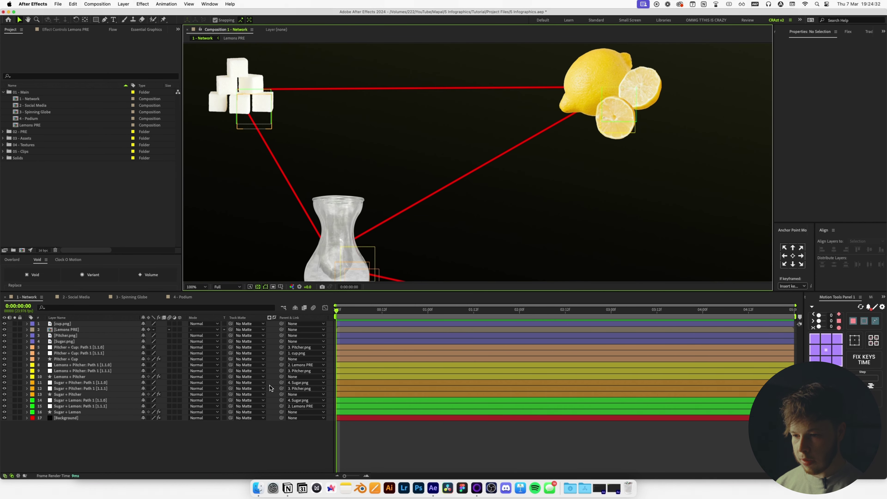
key("super+t")
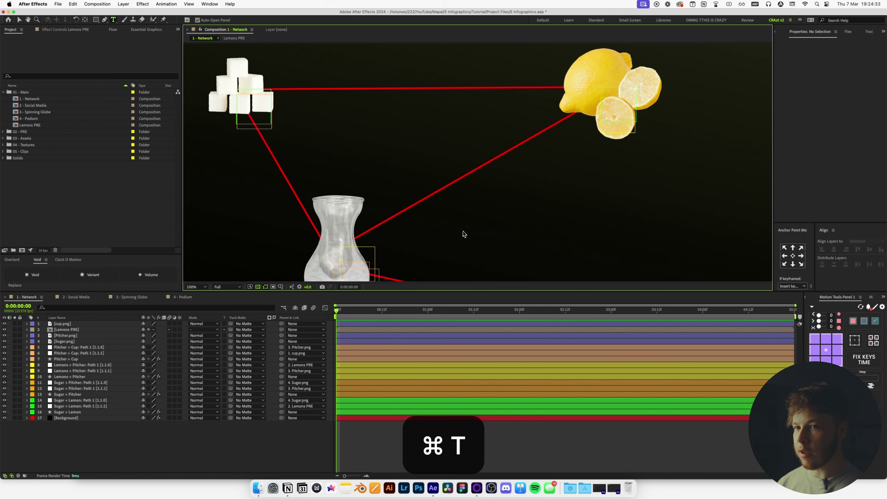
left_click(497, 227)
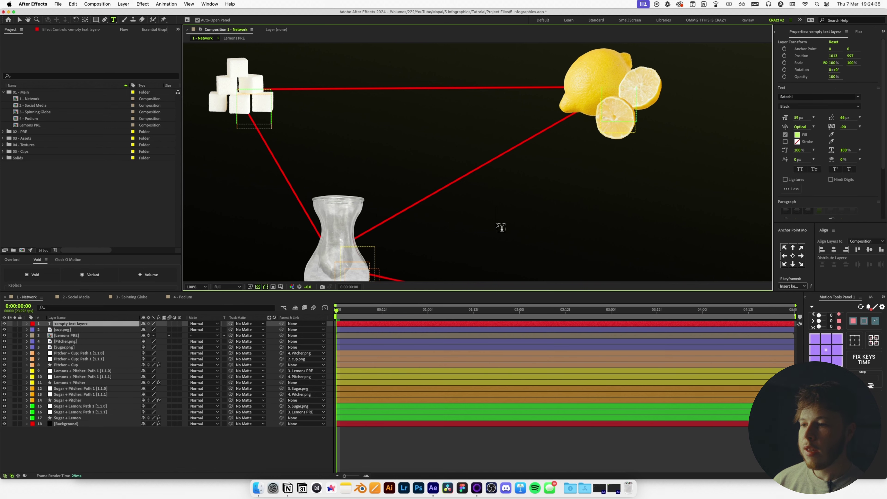
type("LEMONS")
key("Escape")
Set the LEMONS text's fill colour to F0F0F0.
left_click(796, 136)
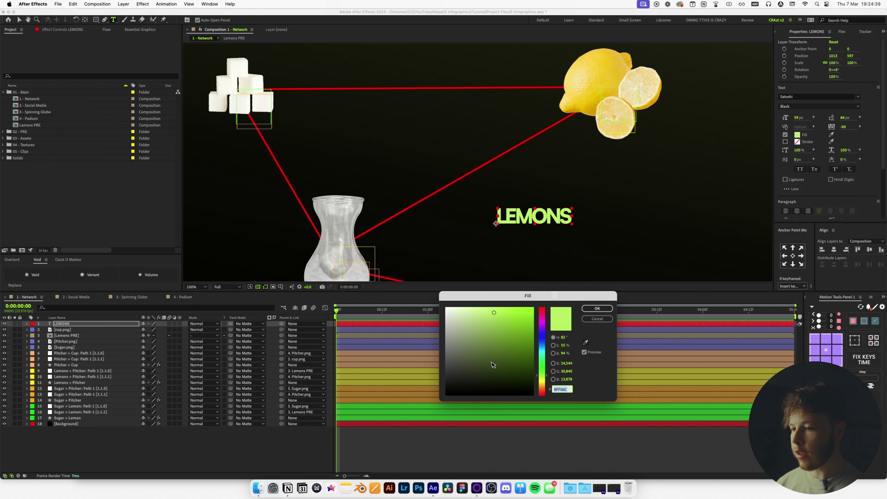
left_click_drag(452, 366, 444, 312)
double_click(563, 390)
type("F0F0F0")
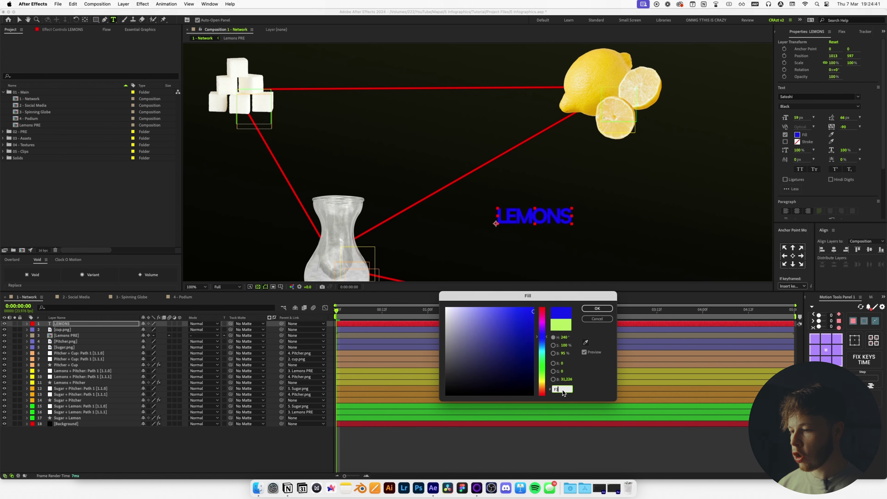
key("Return")
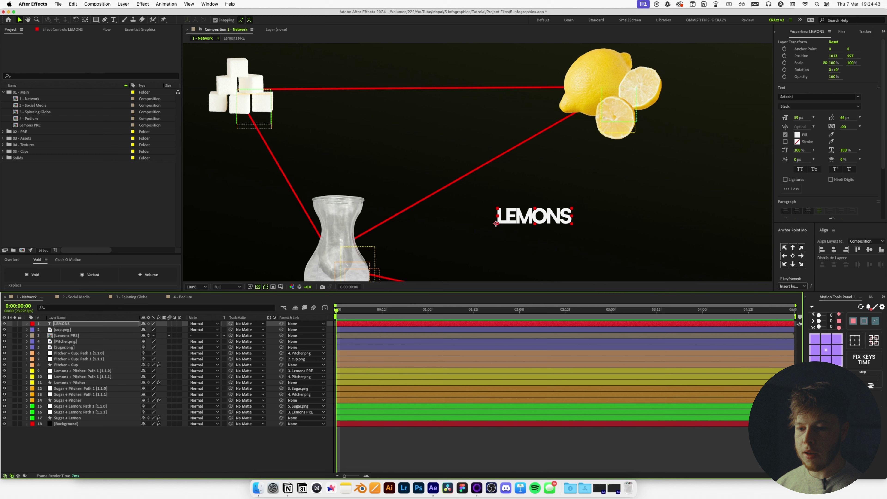
left_click(144, 456)
Centre-align the LEMONS text and align its layer to the horizontal and vertical centre of the composition.
left_click(569, 217)
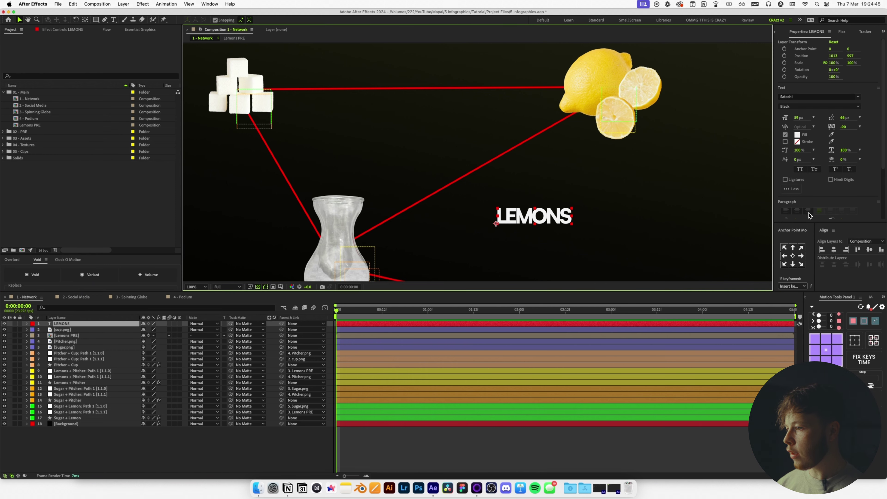
left_click(796, 211)
left_click(834, 249)
left_click(870, 249)
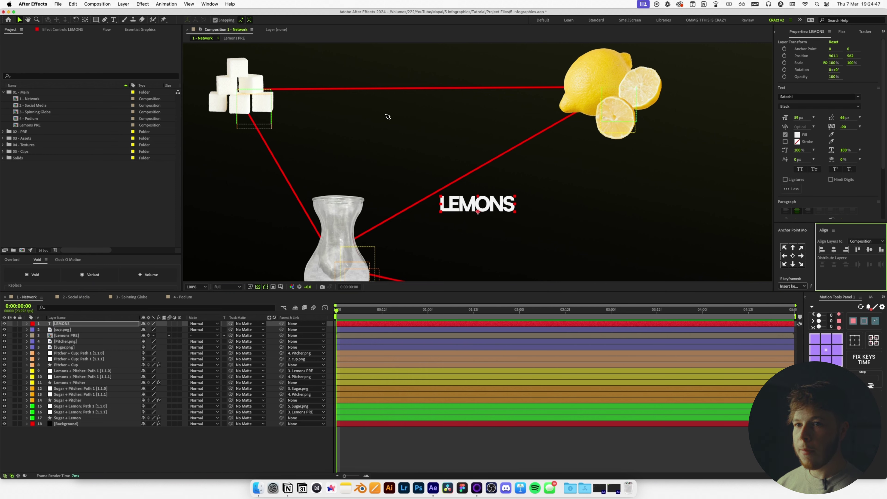
left_click(102, 451)
Prepare the Rectangle tool with the stroke set to None and a lemon-yellow fill, with no layer selected.
left_click_drag(95, 19, 127, 25)
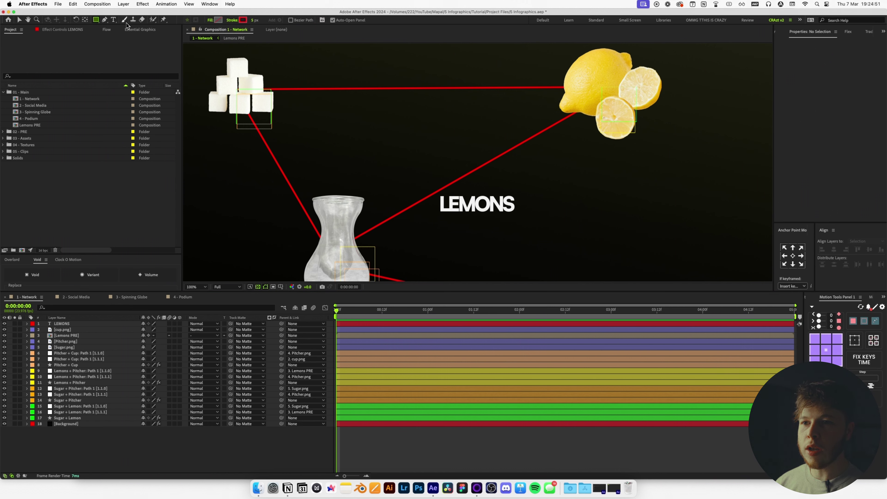
left_click(231, 20)
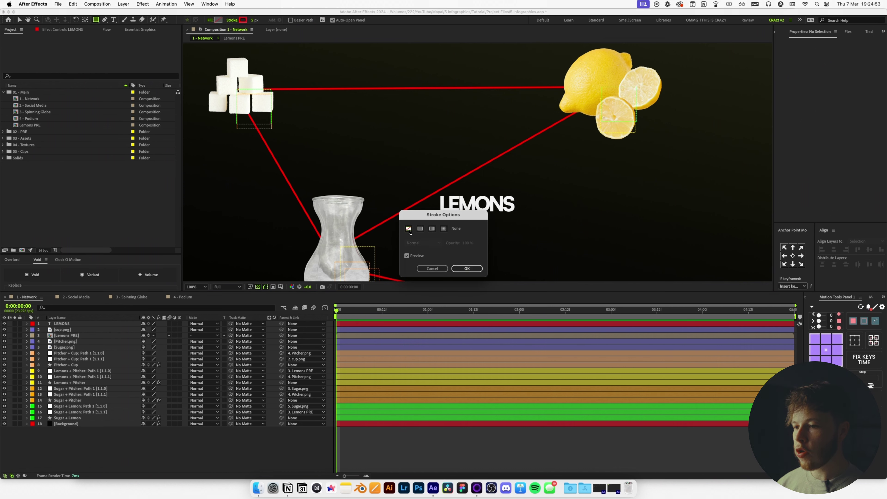
left_click(468, 269)
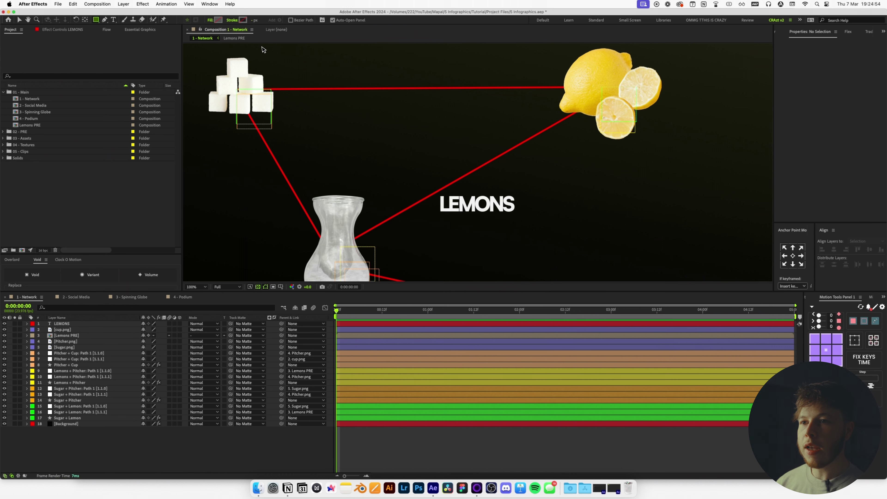
left_click(219, 22)
left_click_drag(541, 359, 544, 384)
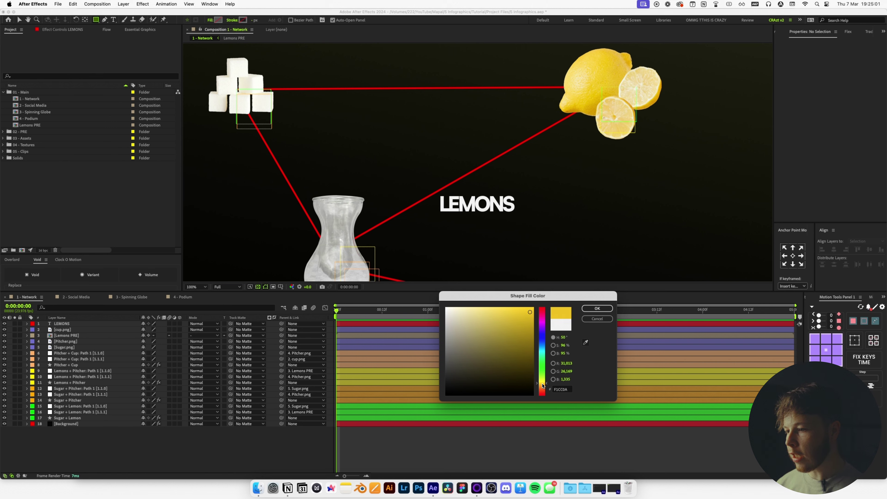
left_click(597, 308)
Draw a rectangle about 290 by 79 px around the LEMONS text, centre it in the composition and place it beneath the text layer.
left_click_drag(428, 189, 522, 216)
key("v")
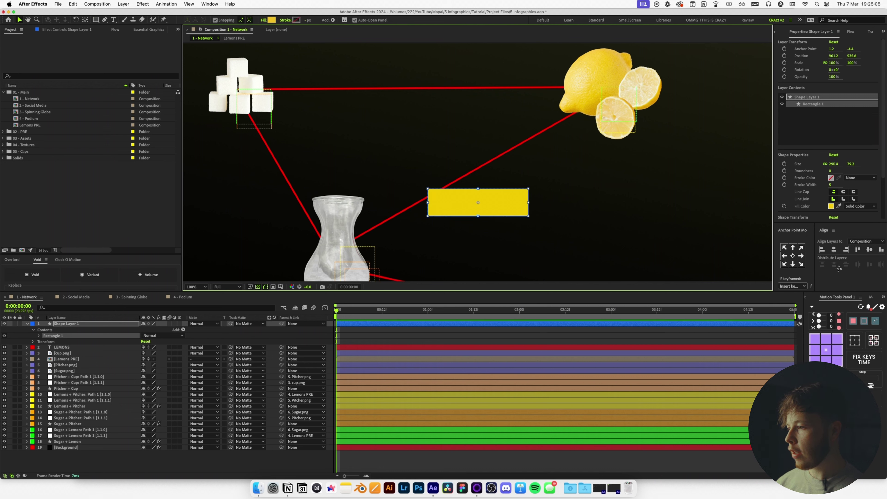
left_click(834, 249)
left_click(869, 249)
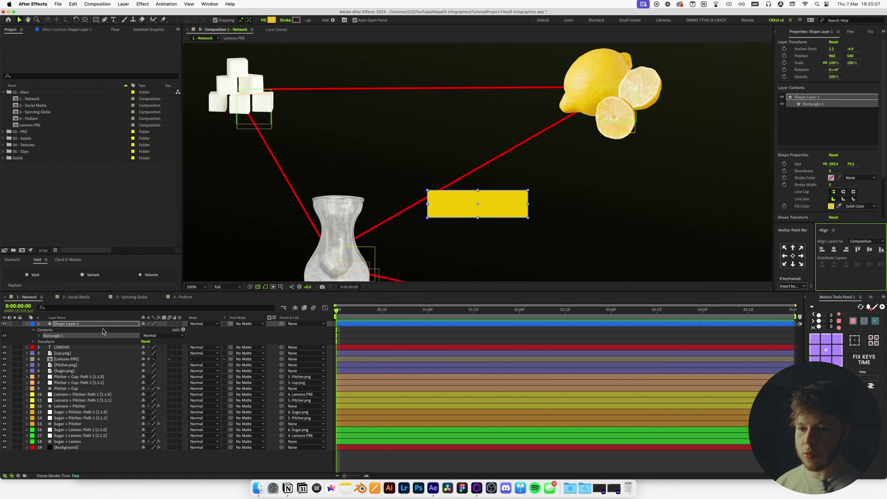
left_click_drag(70, 328, 67, 351)
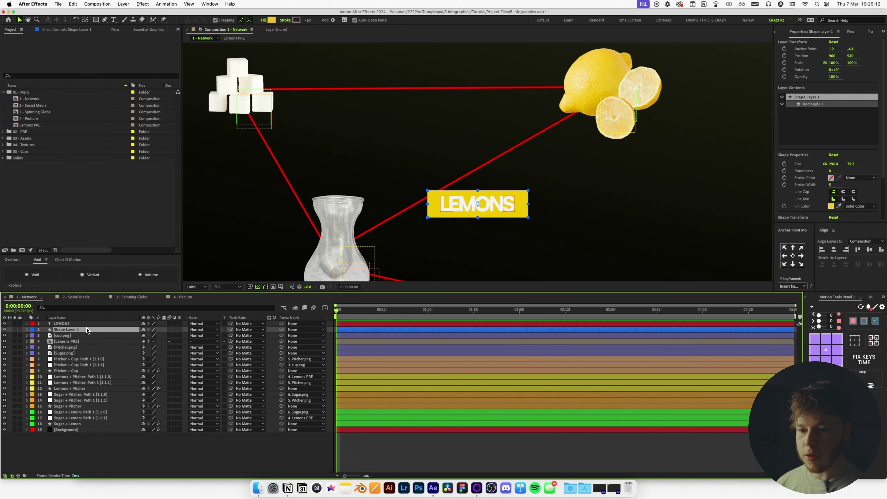
Parent the LEMONS text to Shape Layer 1 and move the box beside the lower-right lemon slices.
left_click(86, 325)
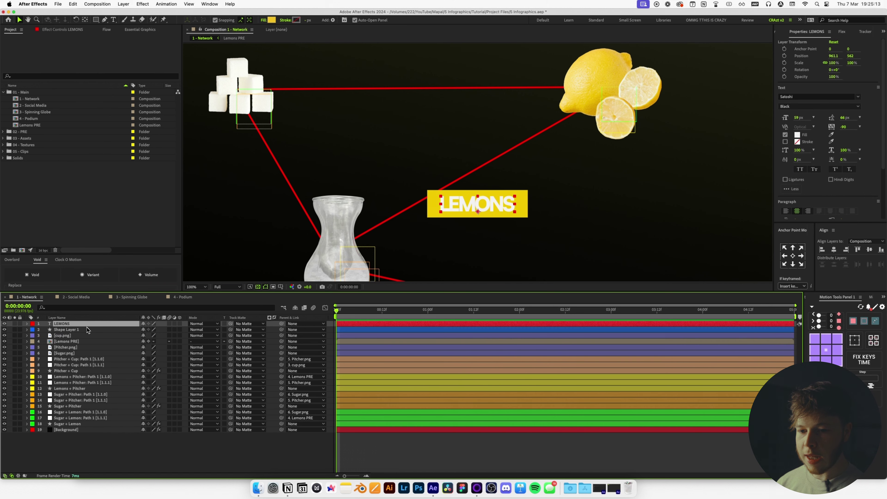
left_click_drag(272, 326, 65, 330)
left_click_drag(523, 207, 542, 188)
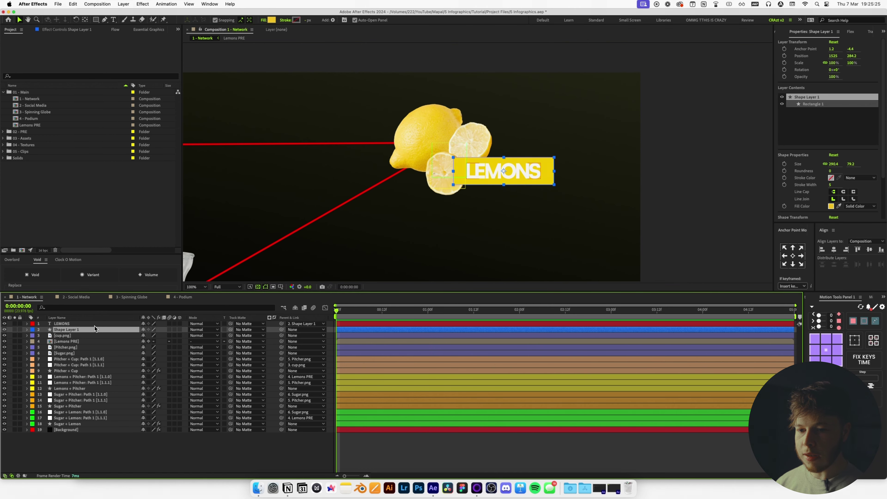
Rename the rectangle layer as Lemons Text Box and parent it to the Lemons PRE layer.
key("Return")
type("Lemons")
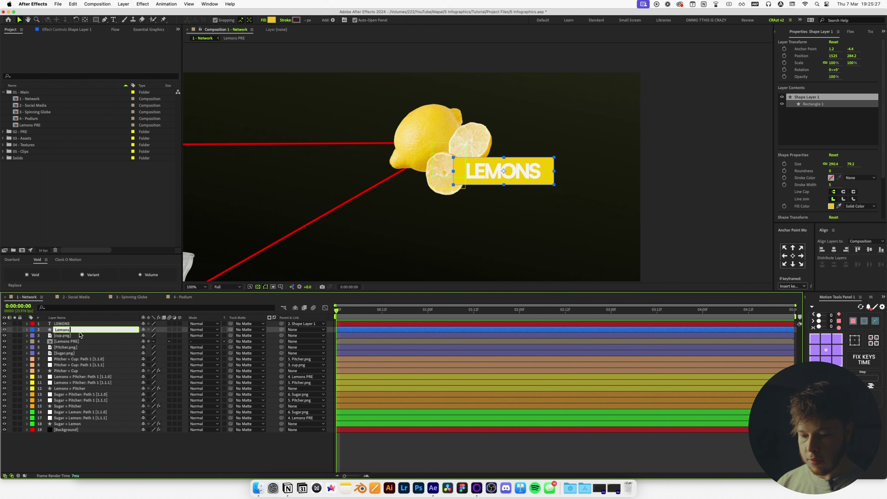
type(" Text Box")
key("Return")
left_click_drag(281, 329, 78, 426)
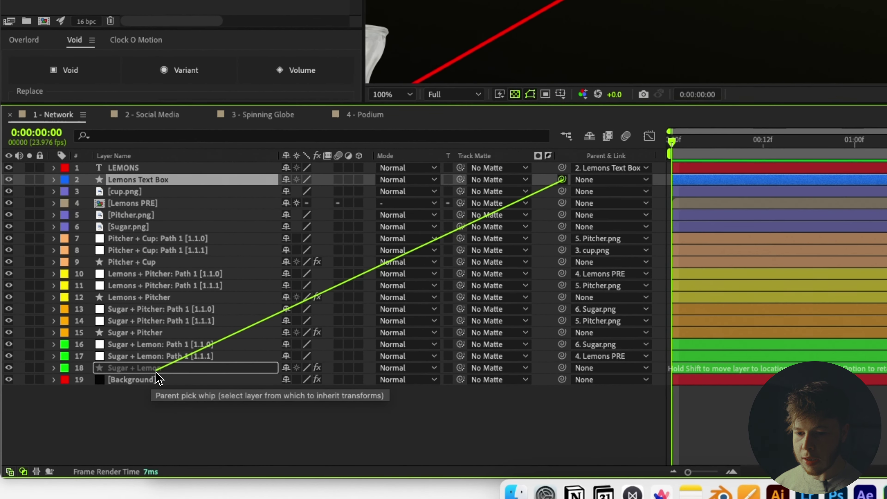
left_click_drag(156, 377, 175, 206)
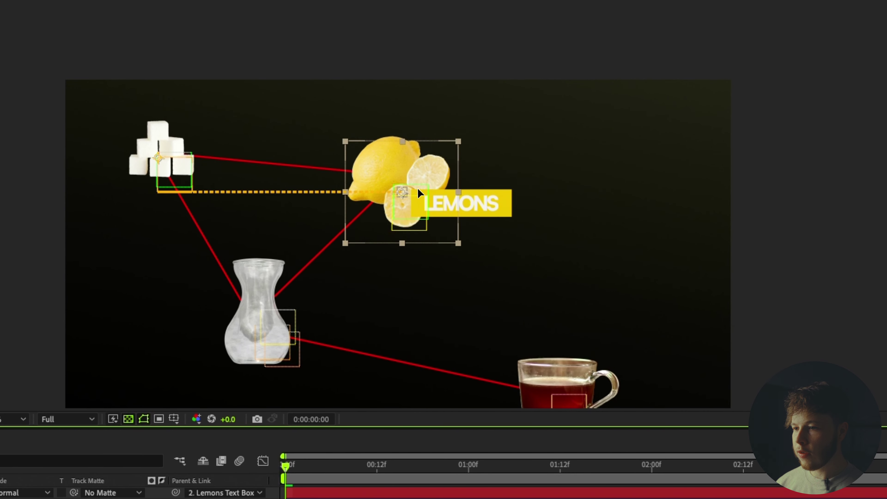
Test the label's parenting by moving the lemons, undo that move, and reposition the text box just off the lemons' lower-right side.
left_click_drag(418, 188, 534, 103)
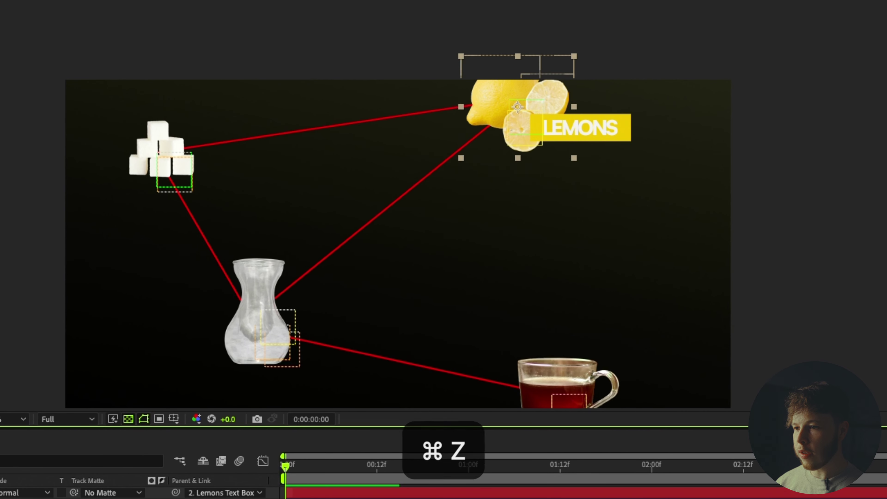
key("super+z")
left_click_drag(638, 190, 649, 207)
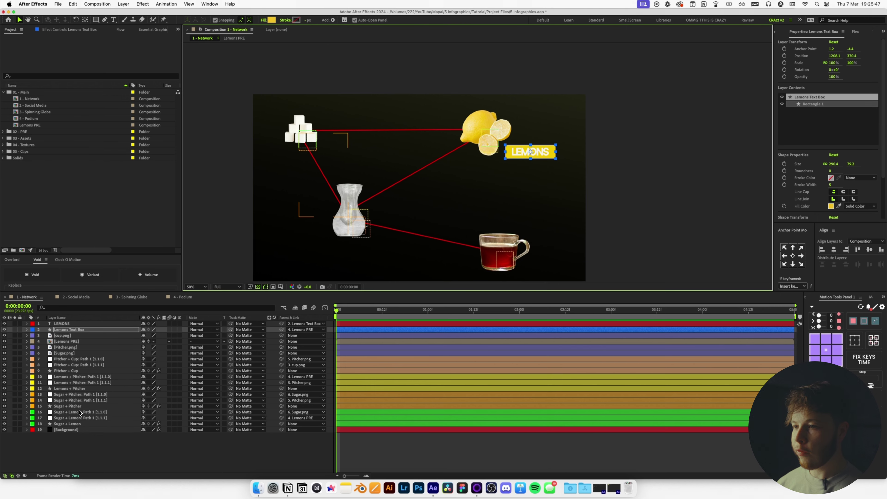
Add the expression wiggle(1,100) to the Position of the Lemons PRE layer.
left_click(67, 342)
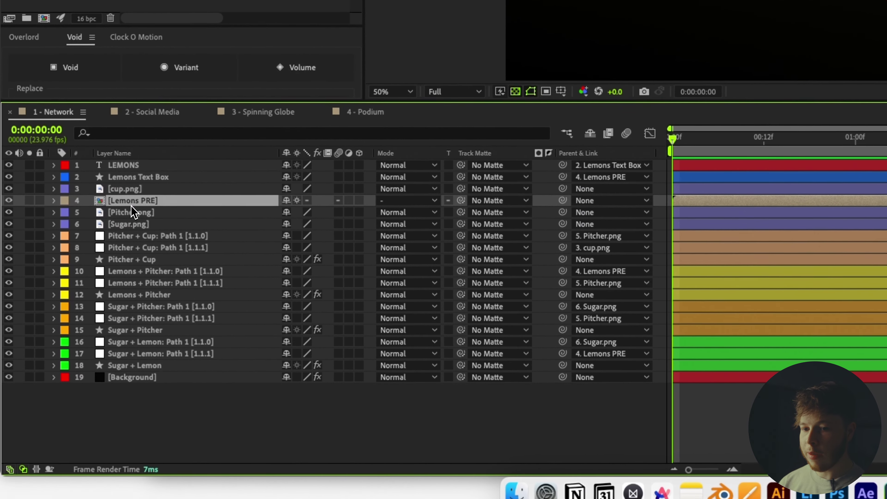
key("p")
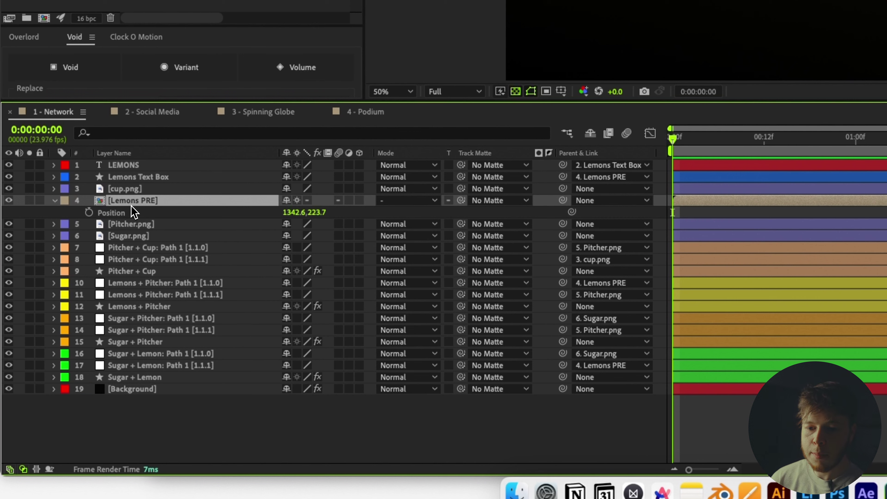
left_click(90, 213, "alt")
type("wiggle()")
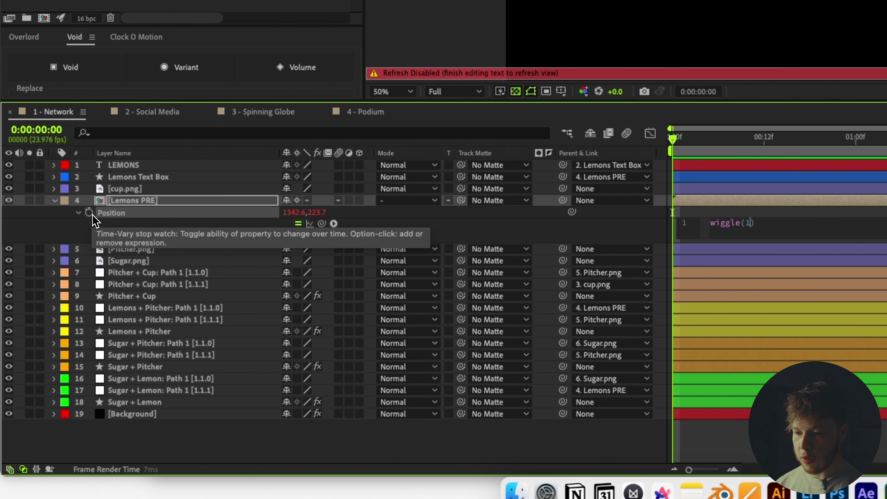
left_click(565, 333)
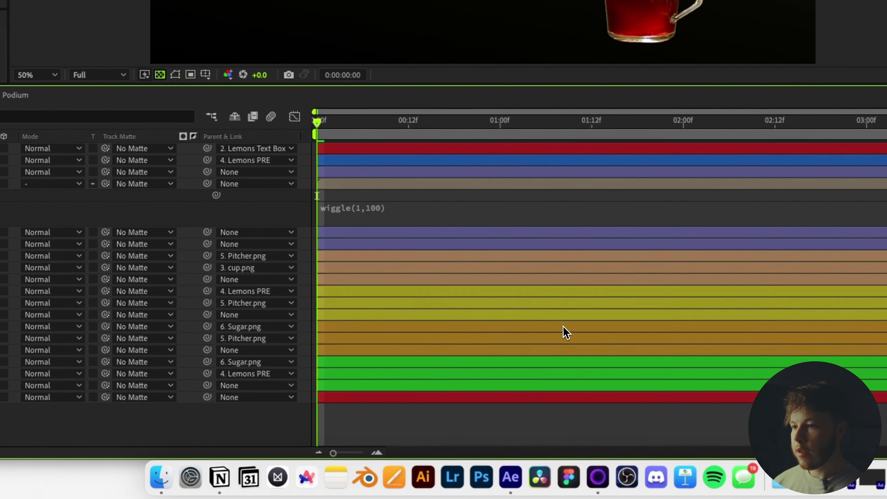
Preview the composition to examine how the lemons, their label and the connected lines wiggle.
key("space")
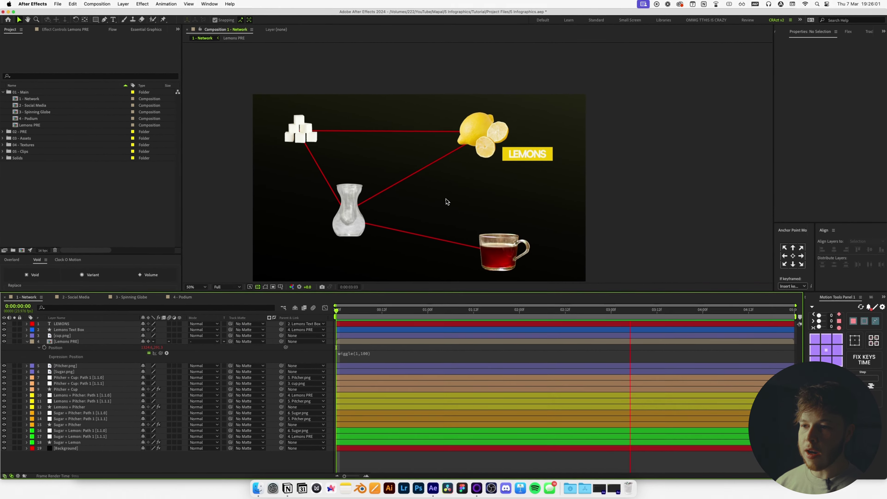
key("space")
key("space")
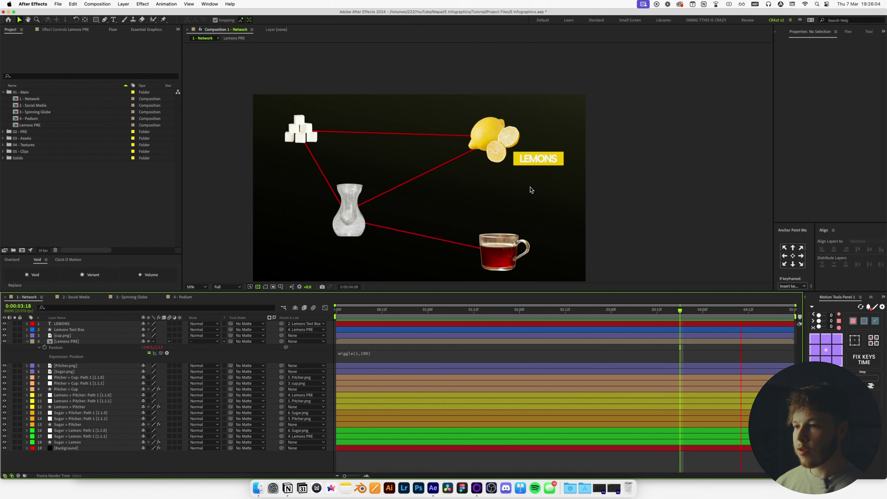
key("space")
scroll(457, 215, "down", 1)
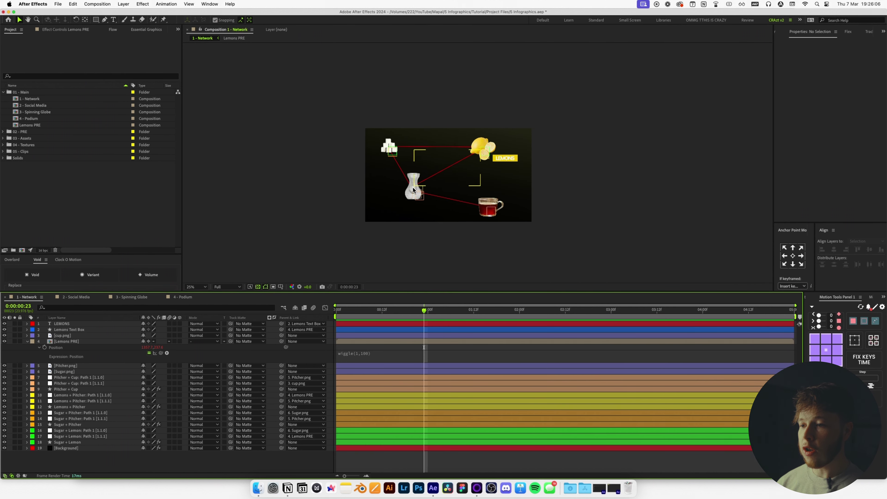
left_click_drag(385, 225, 368, 207)
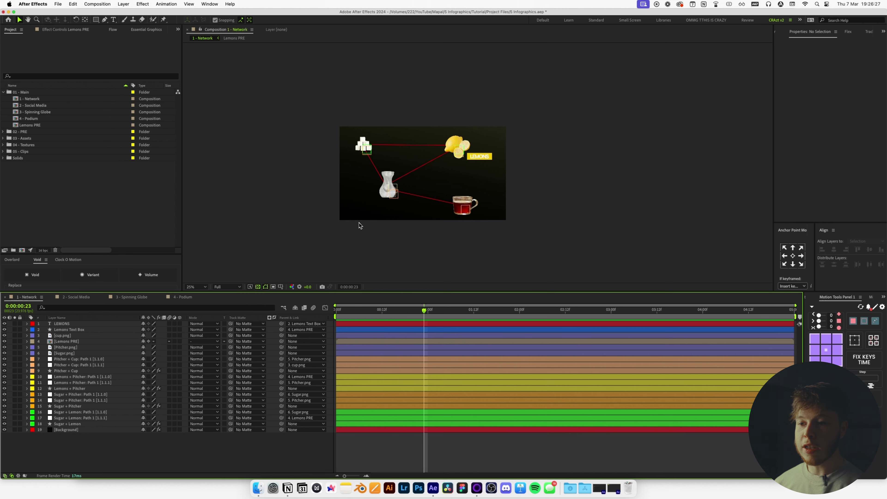
scroll(407, 44, "up", 1)
left_click_drag(326, 173, 383, 168)
key("v")
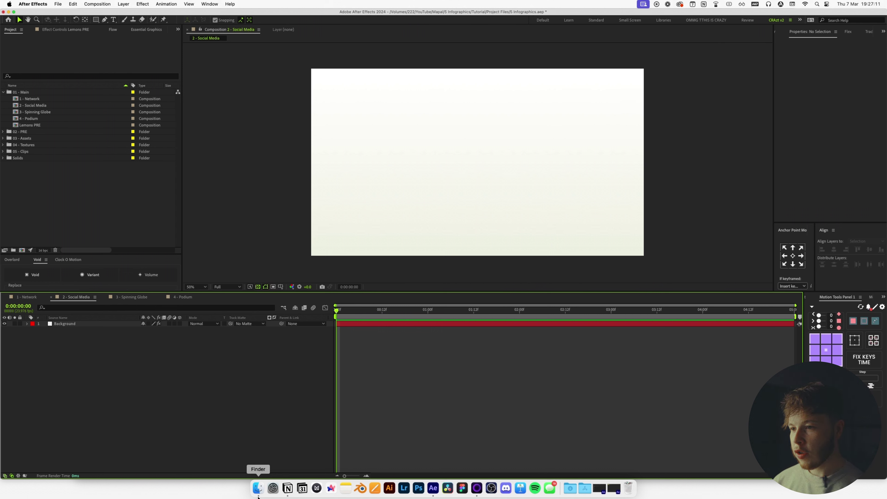
Bring Post 1.png from the Assets folder into the 2 - Social Media composition and scale it to 25%.
left_click(257, 488)
left_click(430, 268)
left_click(409, 193)
left_click_drag(412, 197, 263, 397)
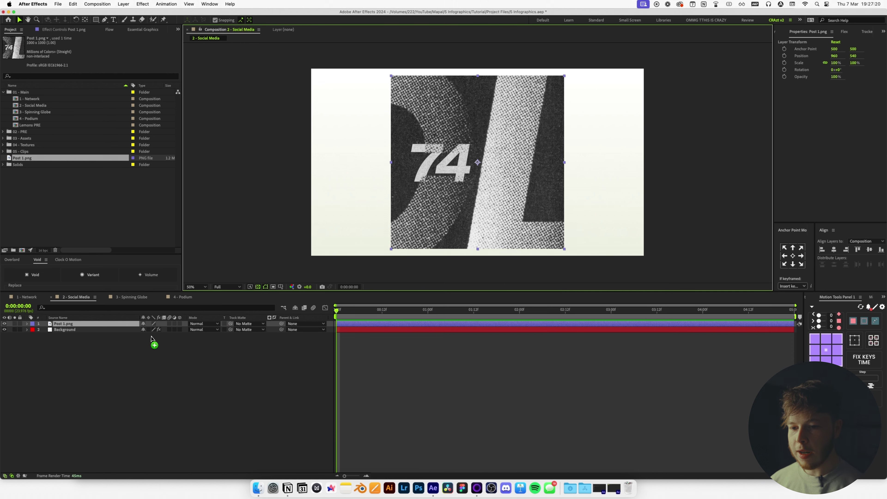
key("s")
left_click_drag(154, 330, 128, 335)
left_click(148, 375)
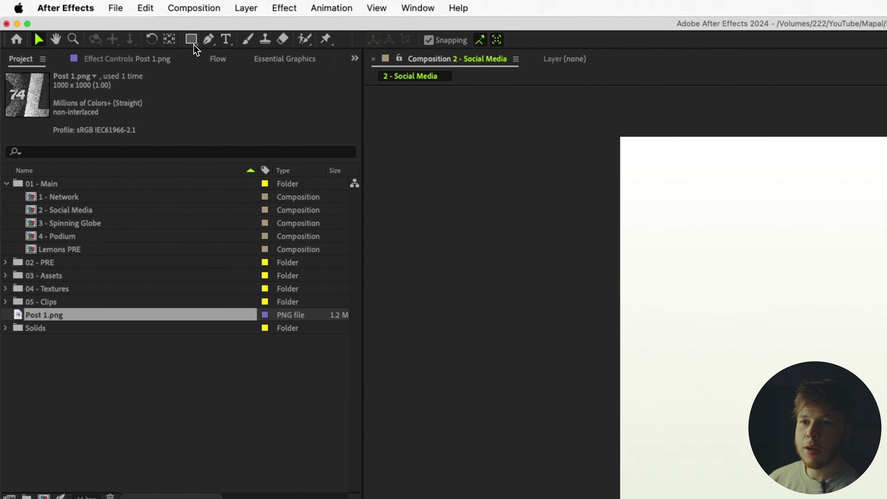
Set up the Rounded Rectangle Tool with no fill and a solid stroke in colour 292929.
mouse_move(193, 45)
left_mouse_down()
mouse_move(196, 54)
mouse_move(238, 38)
left_mouse_up()
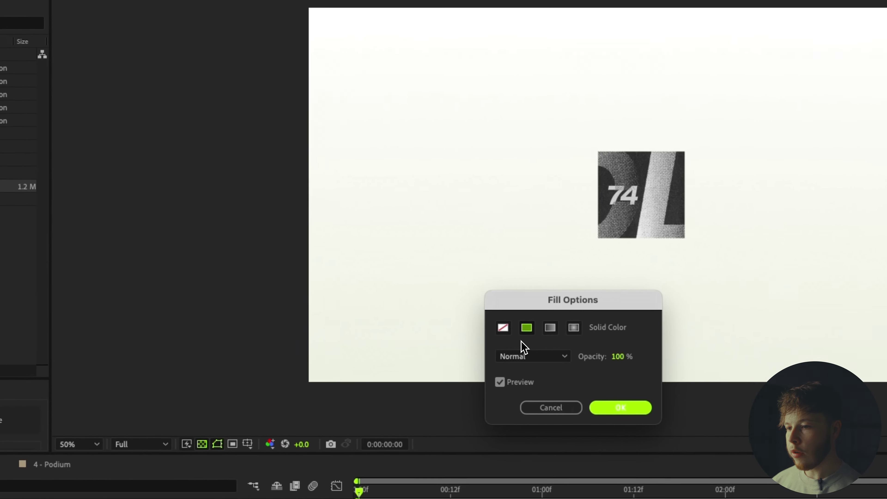
left_click(774, 437)
left_click(886, 498)
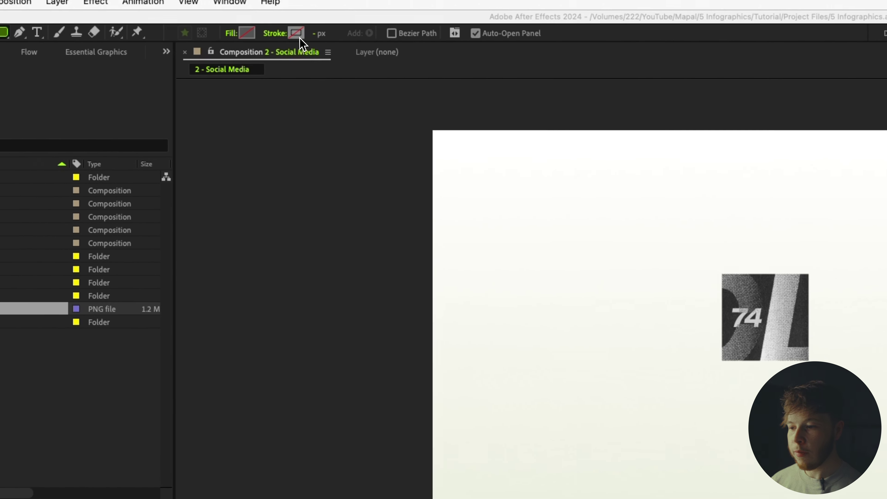
left_click(298, 38)
left_click_drag(513, 481, 430, 464)
left_click_drag(295, 398, 271, 425)
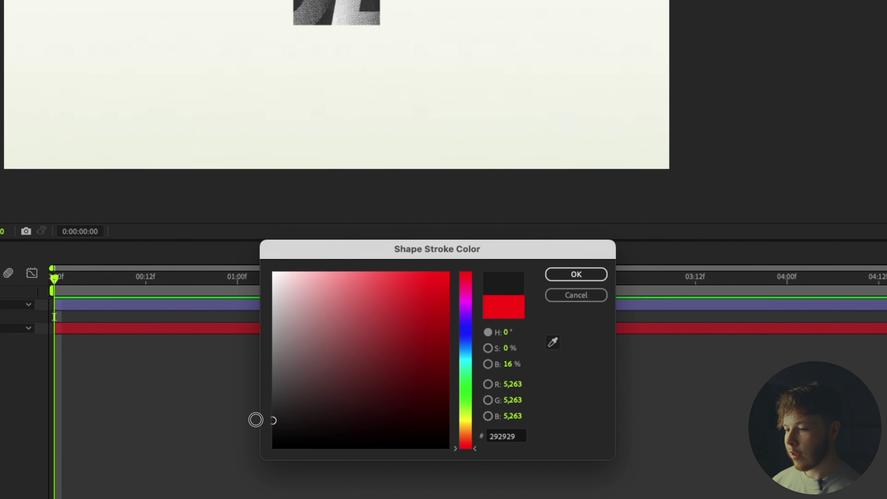
left_click(592, 279)
Draw a rounded rectangle about 364 by 426 px around the post image and align it to the composition's centre.
left_click_drag(369, 229, 502, 75)
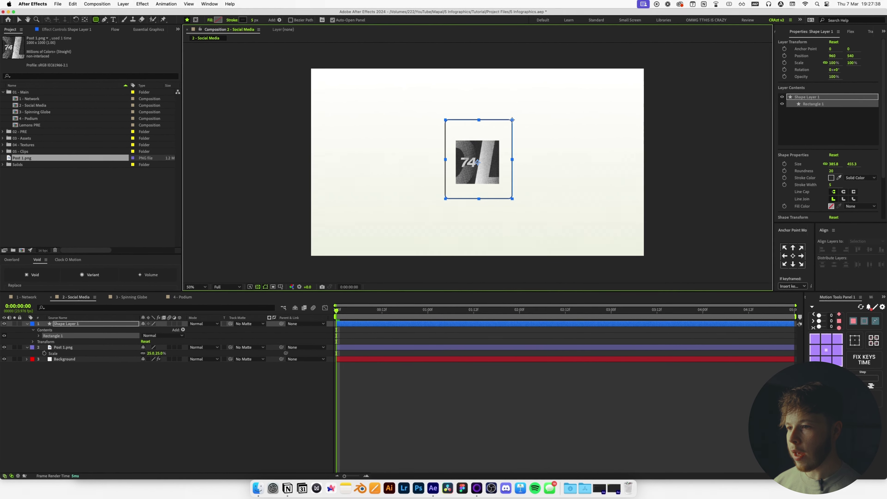
left_click_drag(512, 119, 511, 123)
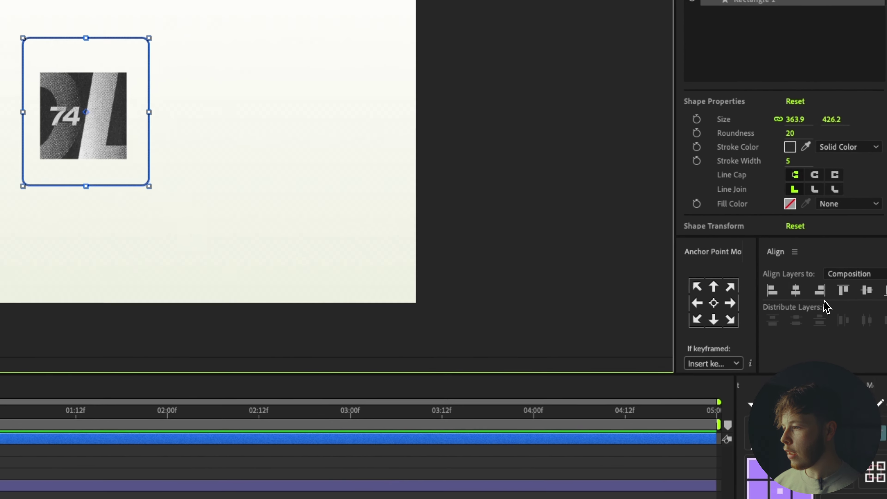
left_click(840, 265)
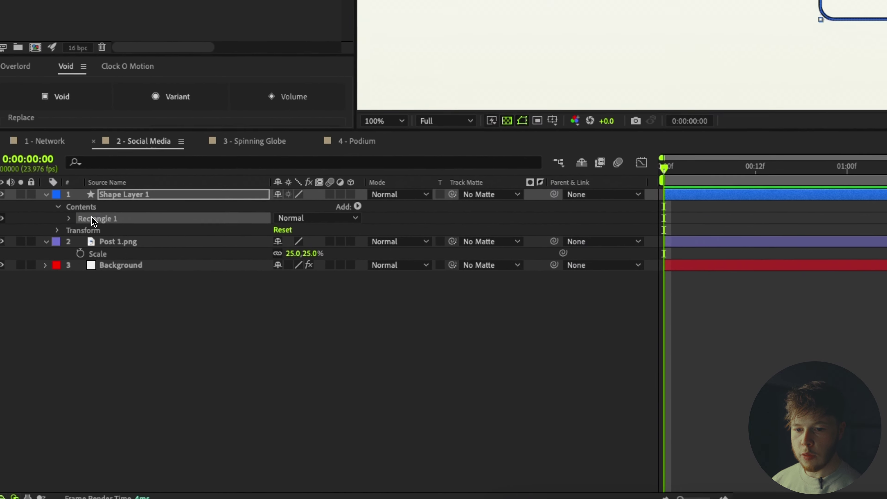
Unlink the rounded rectangle's Size dimensions and set them to 334.9 by 457.2.
left_click(34, 253)
left_click(123, 162)
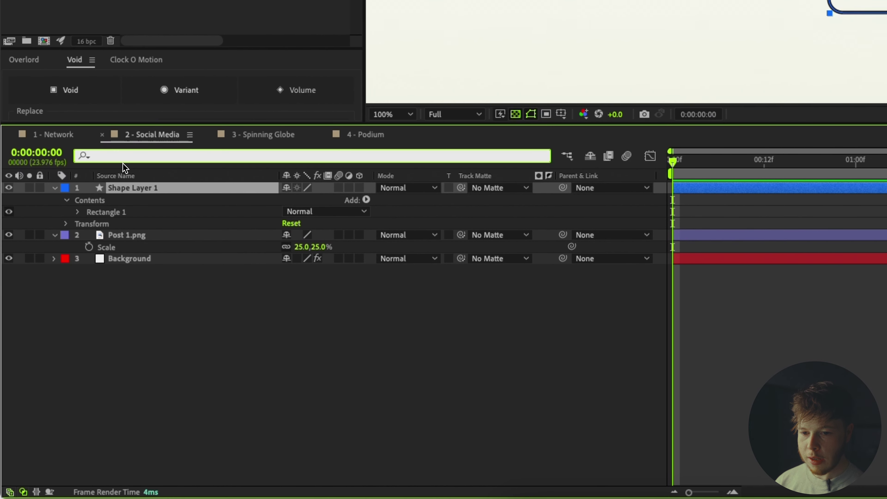
type("siz")
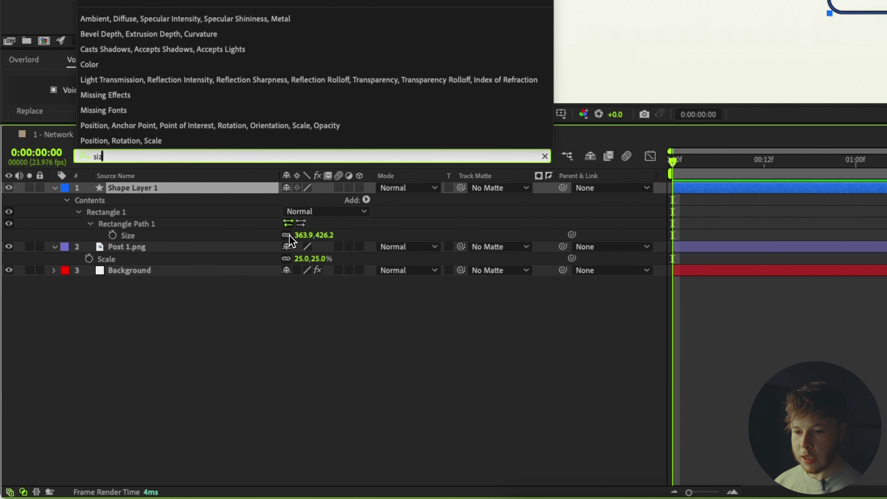
left_click(287, 234)
left_click_drag(323, 235, 339, 238)
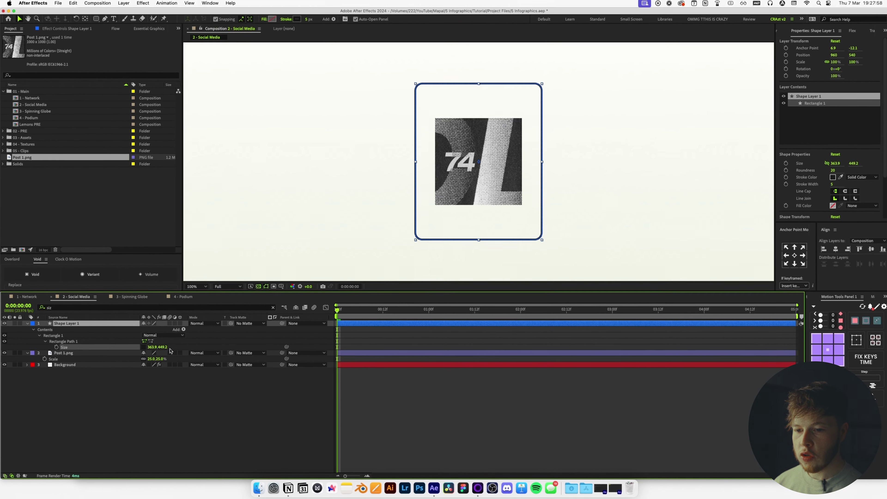
mouse_move(170, 351)
left_mouse_down()
mouse_move(162, 350)
mouse_move(172, 352)
left_mouse_up()
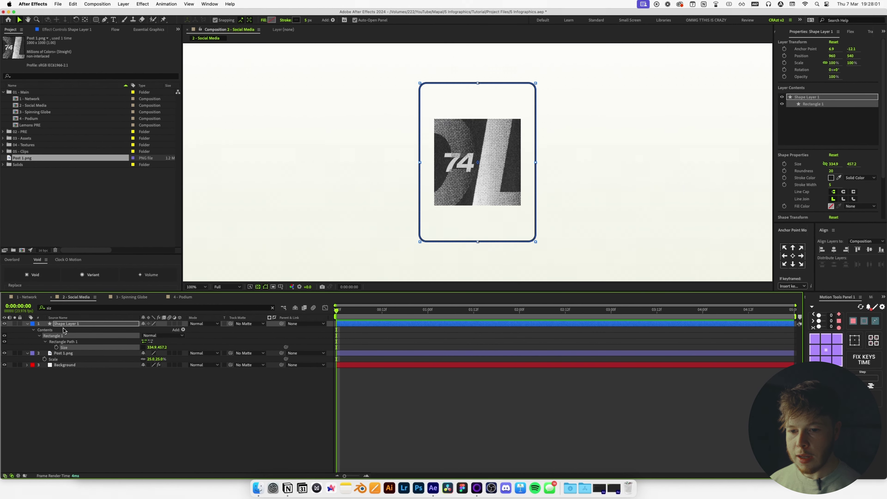
Set the rounded rectangle's Roundness to 47.
left_click(65, 309)
type("round")
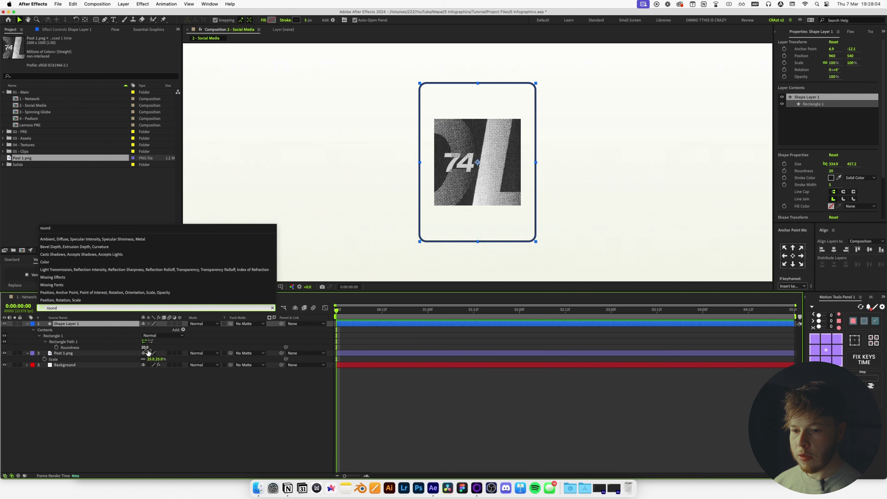
left_click_drag(148, 351, 153, 351)
left_click(269, 370)
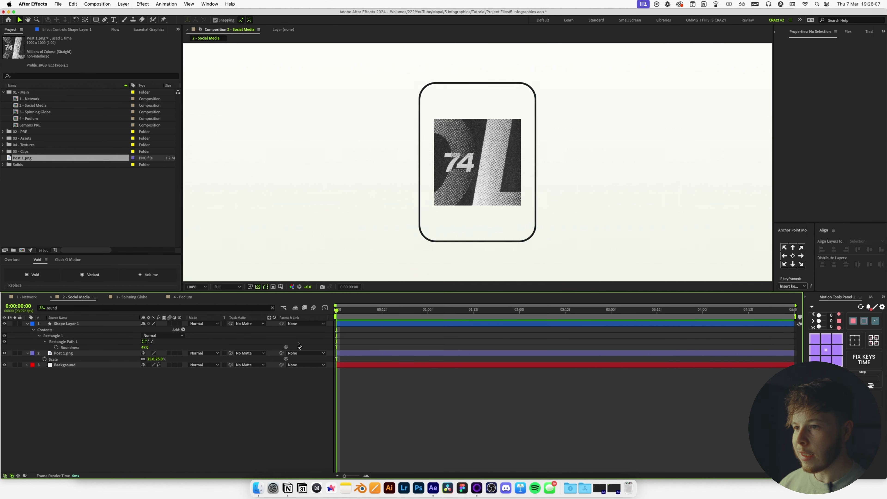
Set up the Ellipse Tool with the outline's colour 292929 as its fill and no stroke.
scroll(474, 132, "up", 2)
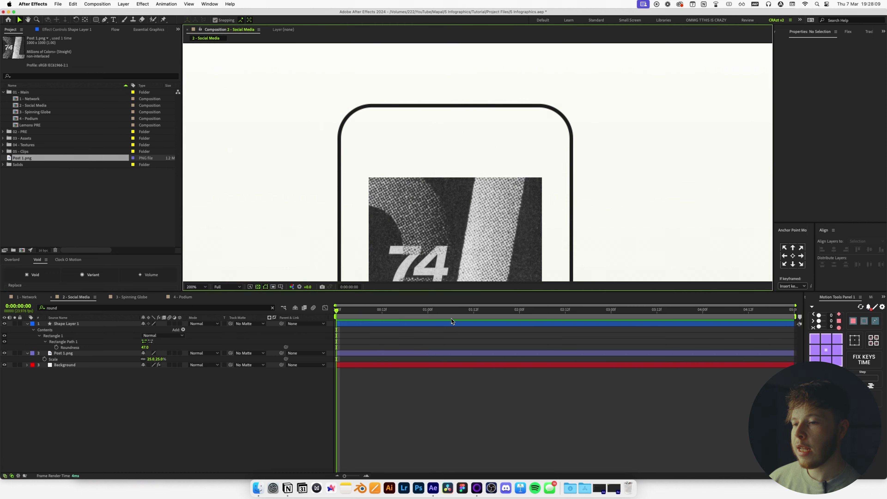
left_click(97, 22)
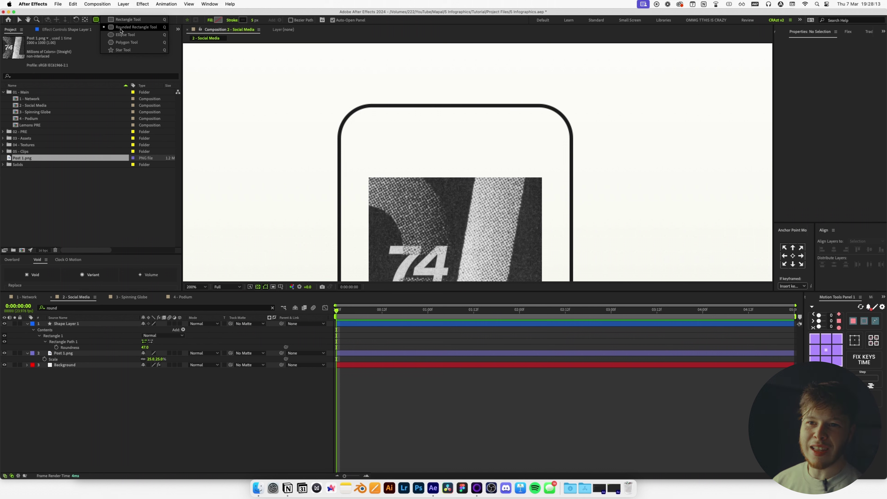
left_click(120, 35)
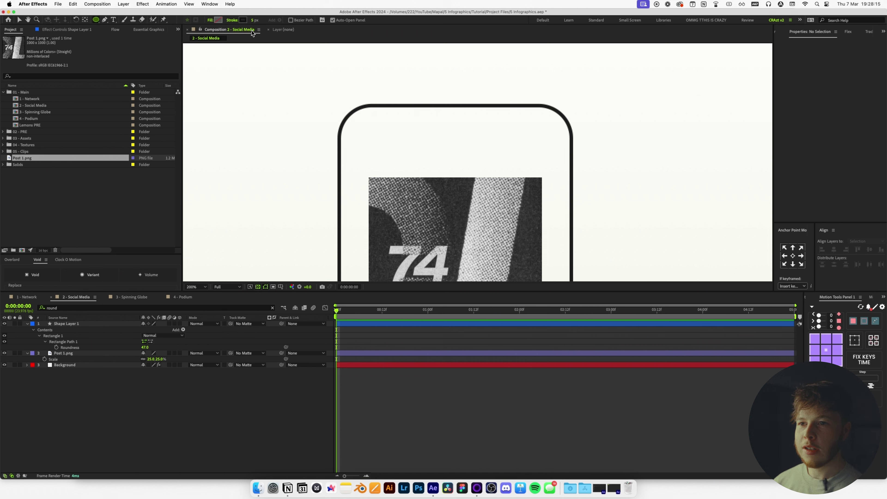
left_click(242, 20)
key("super+c")
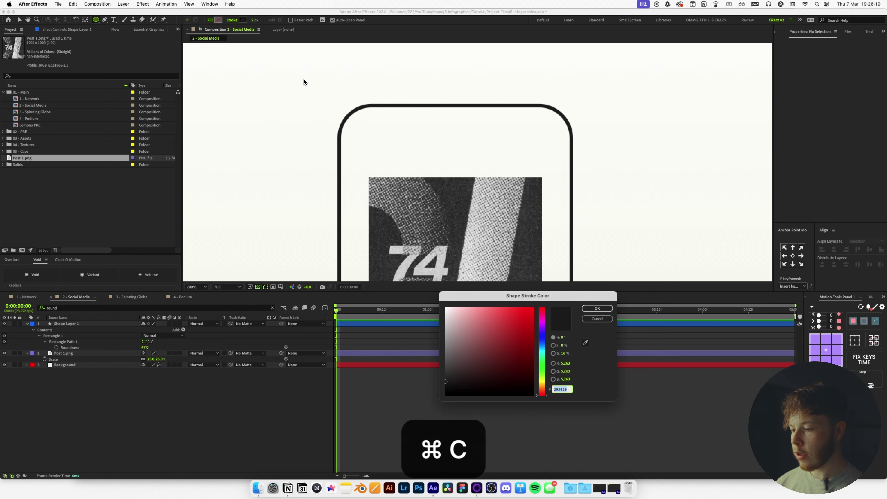
key("Escape")
left_click(218, 20)
key("super+v")
key("Return")
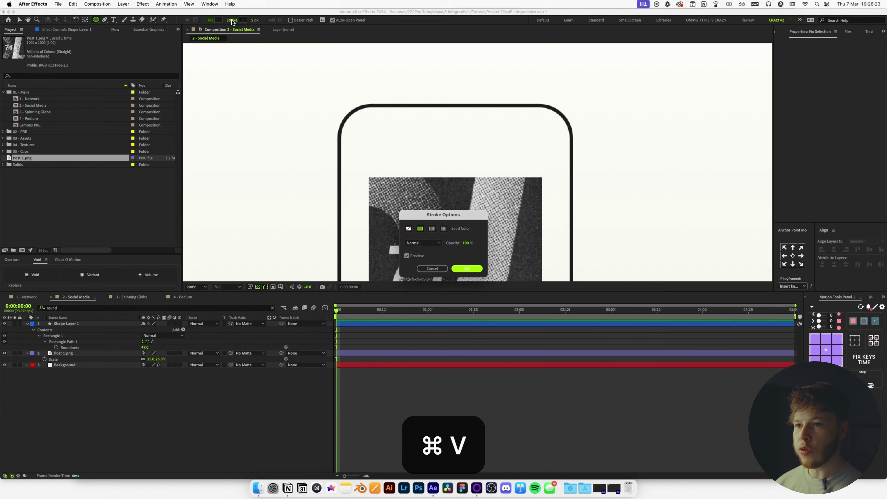
left_click(409, 228)
key("Return")
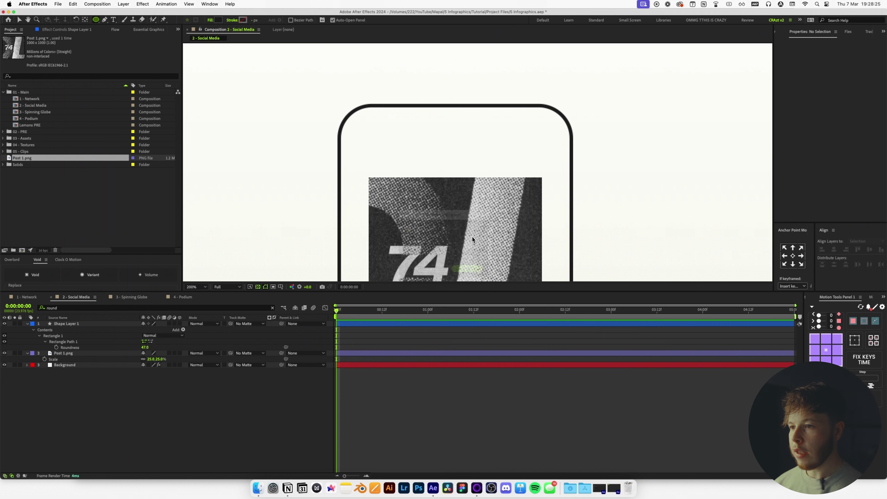
left_click(456, 264)
Draw a small dot inside the frame's upper-right area and duplicate it twice to form a row of three.
left_click_drag(481, 121, 481, 121)
key("v")
key("period")
left_click_drag(483, 85, 558, 87)
key("super+d")
key("super+d")
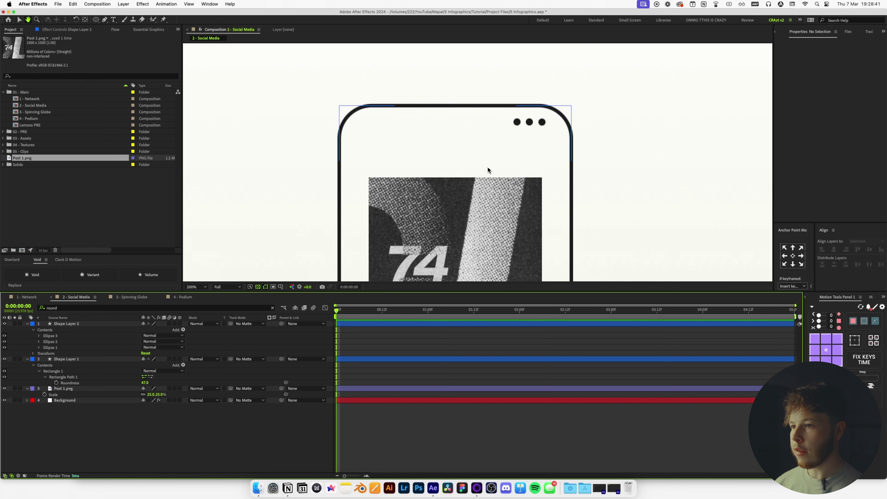
Add Profile.png from the Assets folder to the composition and mask it with a full-size ellipse.
key("comma")
left_click_drag(469, 189, 479, 161)
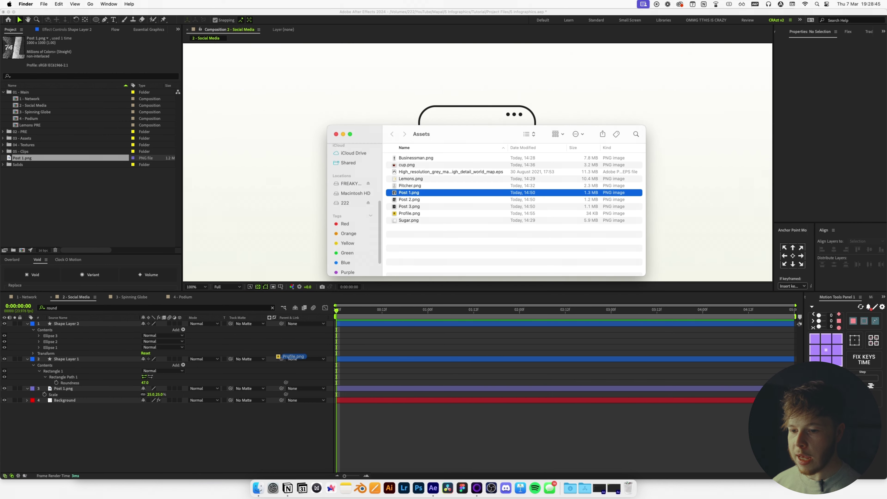
left_click_drag(278, 356, 279, 356)
key("comma")
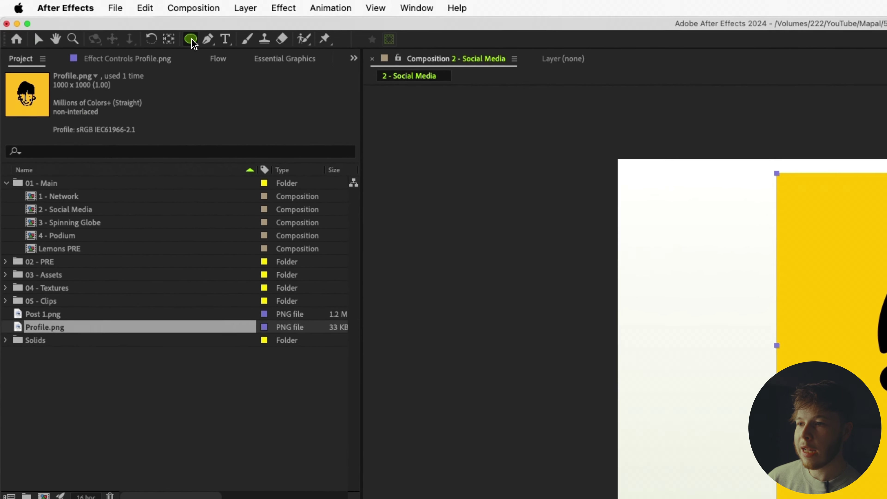
double_click(96, 20)
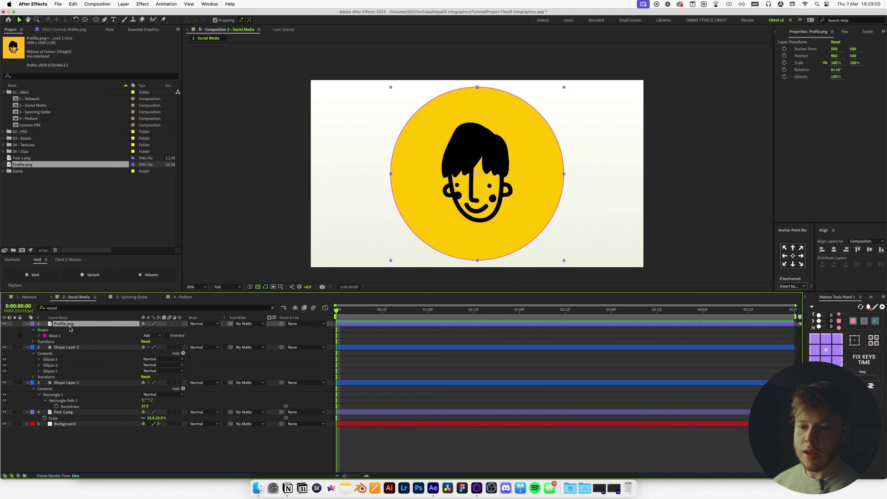
Scale the profile picture to 5% and place it above the upper-left corner of the post image.
key("s")
left_click_drag(151, 332, 123, 337)
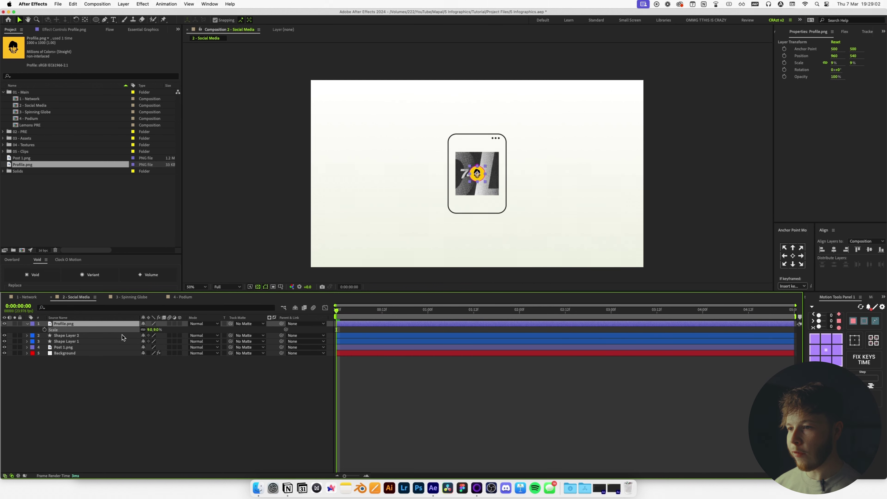
scroll(473, 216, "up", 2)
left_click_drag(486, 216, 425, 99)
left_click_drag(150, 330, 149, 332)
left_click_drag(421, 90, 414, 93)
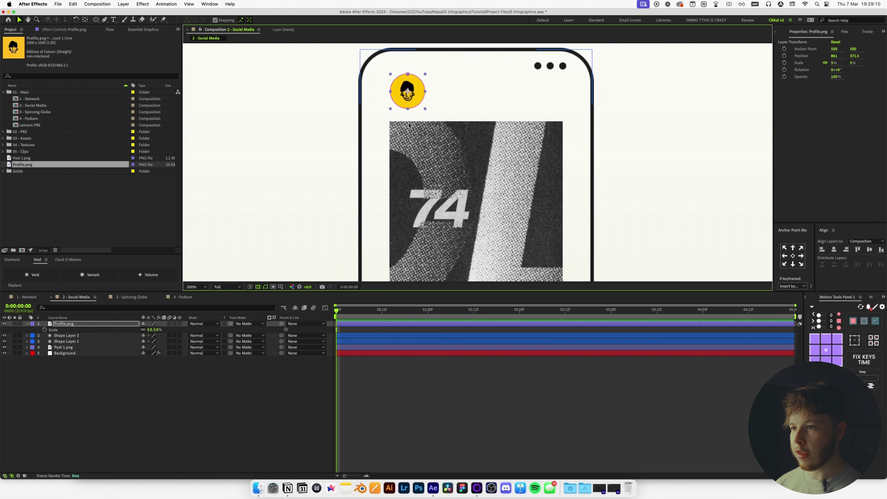
Move the three dots directly beside the right side of the profile picture.
mouse_move(550, 67)
left_mouse_down()
mouse_move(553, 80)
mouse_move(556, 67)
left_mouse_up()
left_click_drag(551, 77, 457, 98)
left_click(529, 372)
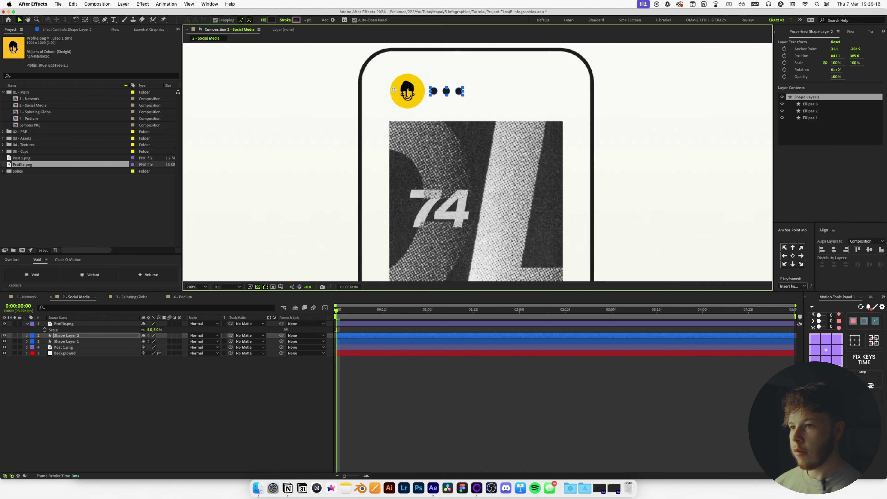
Reduce the width of the rounded frame through its Size property so it fits closer around the post image.
scroll(464, 112, "down", 3)
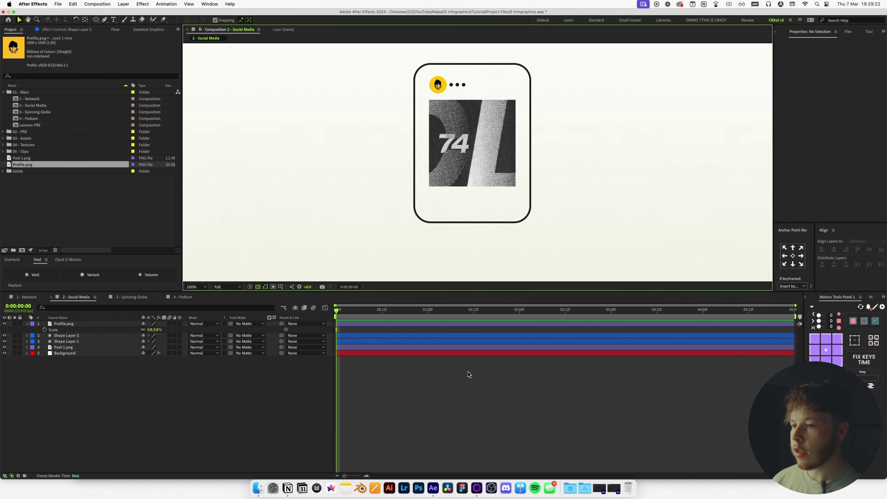
left_click(456, 222)
left_click(64, 308)
type("siz")
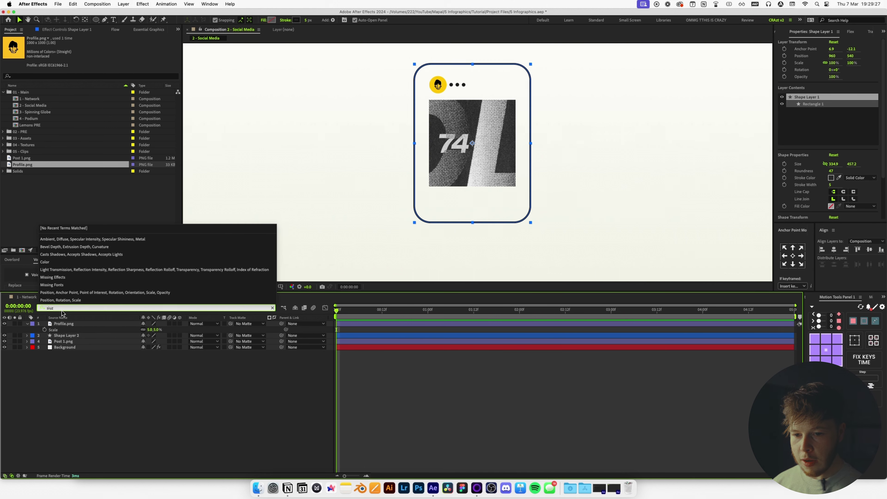
left_click(166, 443)
left_click_drag(166, 367, 136, 367)
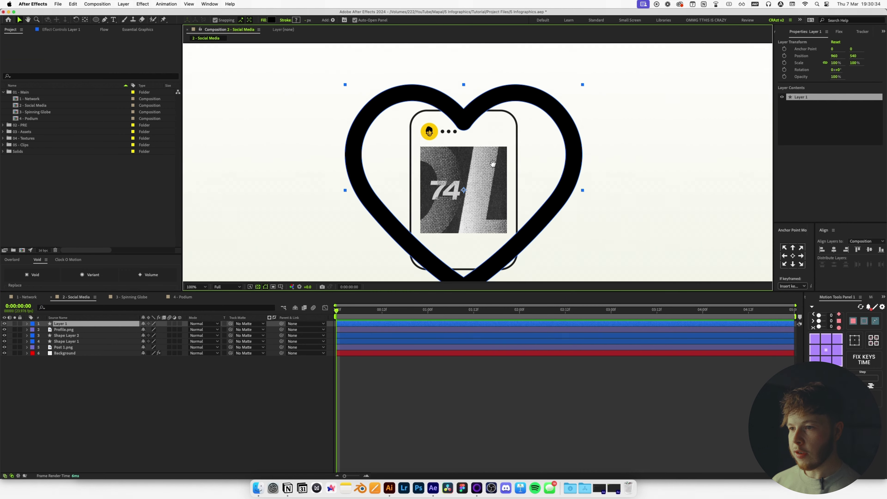
Scale the heart icon layer to 5% and place it just below the lower-left corner of the post image.
key("s")
left_click_drag(133, 336, 126, 335)
left_click_drag(468, 194, 480, 137)
key(".")
key("space")
left_click_drag(154, 330, 150, 332)
left_click_drag(520, 216, 389, 191)
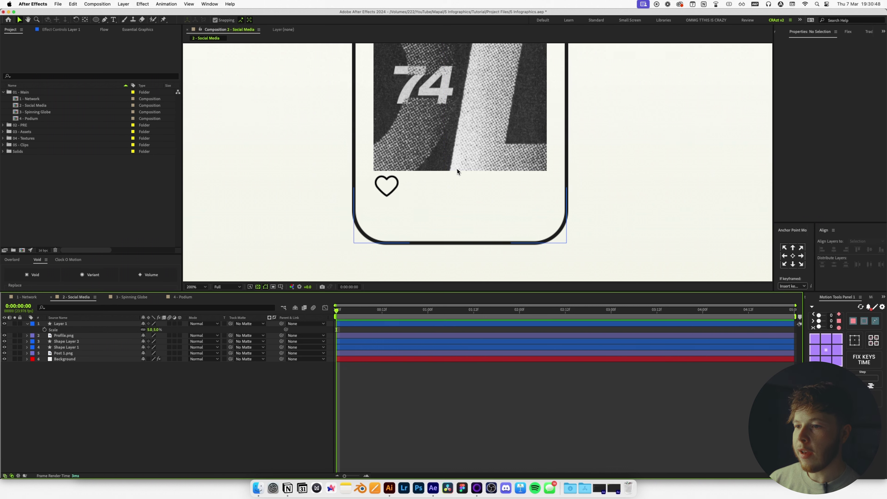
In Illustrator, release the heart's compound path and transfer the solid inner heart to the After Effects composition as a separate layer.
scroll(468, 198, "down", 4)
scroll(402, 214, "up", 4)
scroll(402, 214, "down", 2)
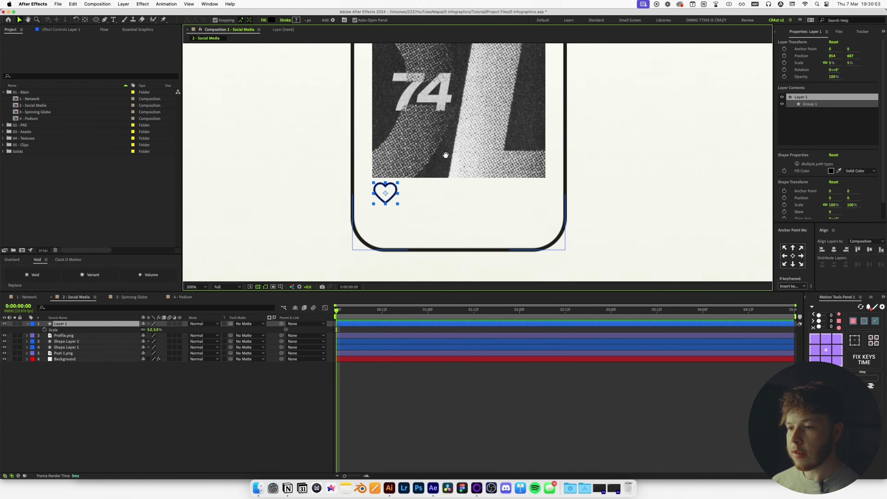
key("super+Tab")
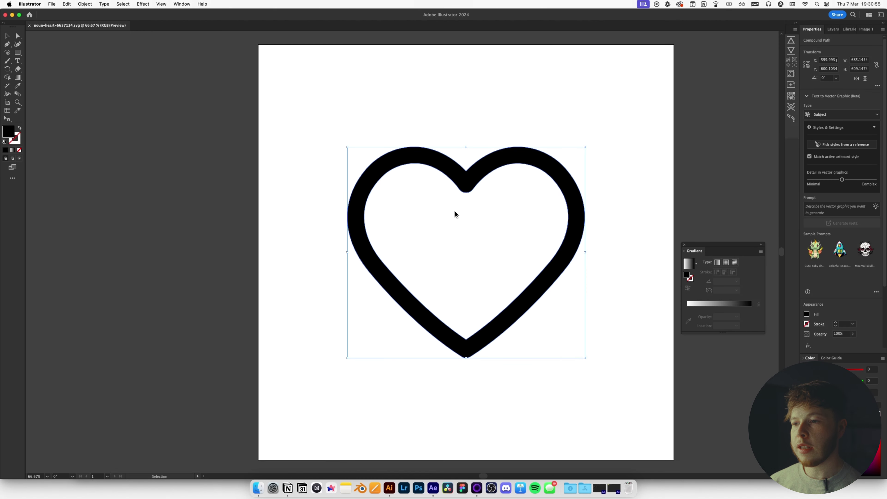
right_click(465, 188)
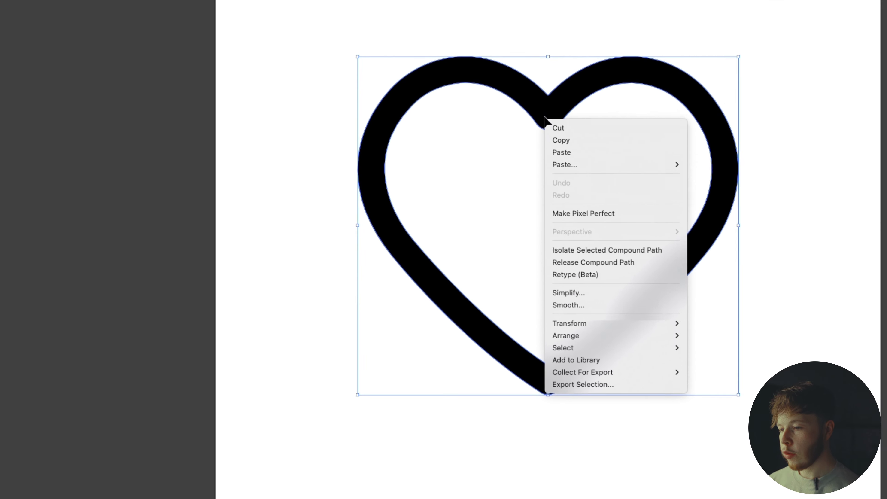
left_click(639, 261)
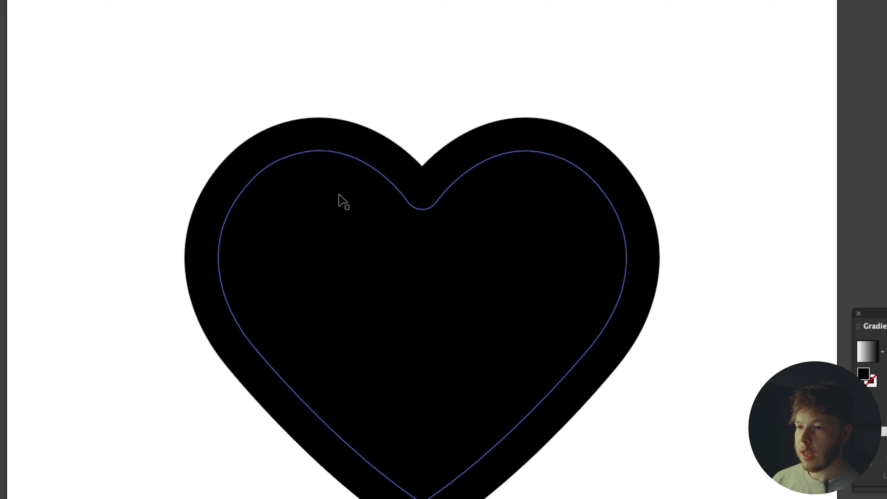
left_click(534, 85)
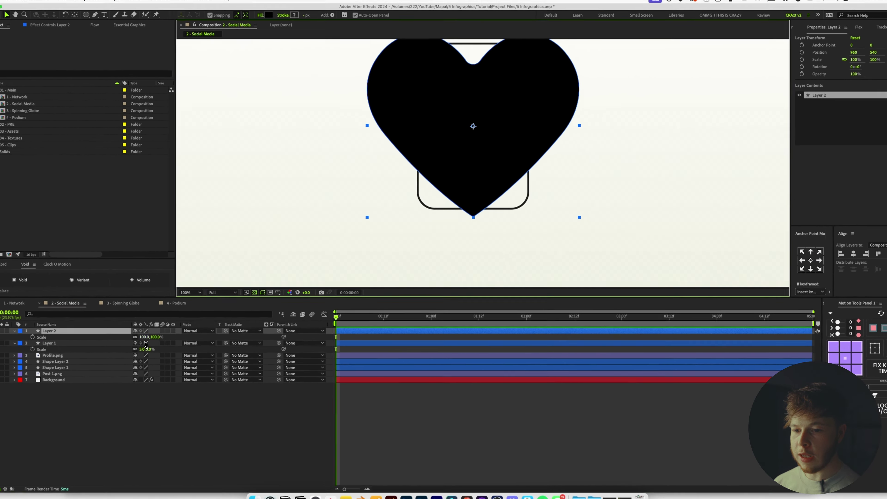
Scale the solid heart layer to 5% and place it centred inside the heart outline below the post image.
left_click_drag(150, 330, 123, 337)
scroll(461, 144, "up", 1)
left_click_drag(449, 116, 375, 218)
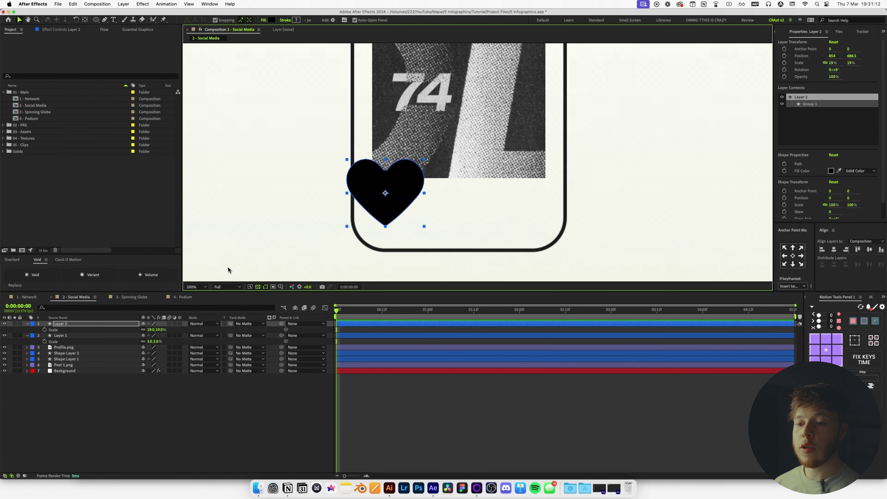
left_click_drag(150, 331, 143, 332)
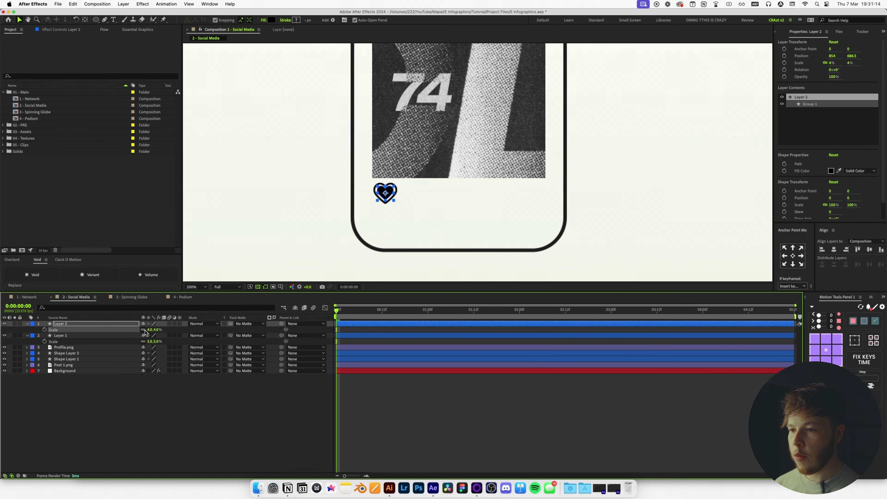
scroll(334, 158, "up", 1)
left_click_drag(315, 231, 448, 205)
scroll(441, 199, "up", 1)
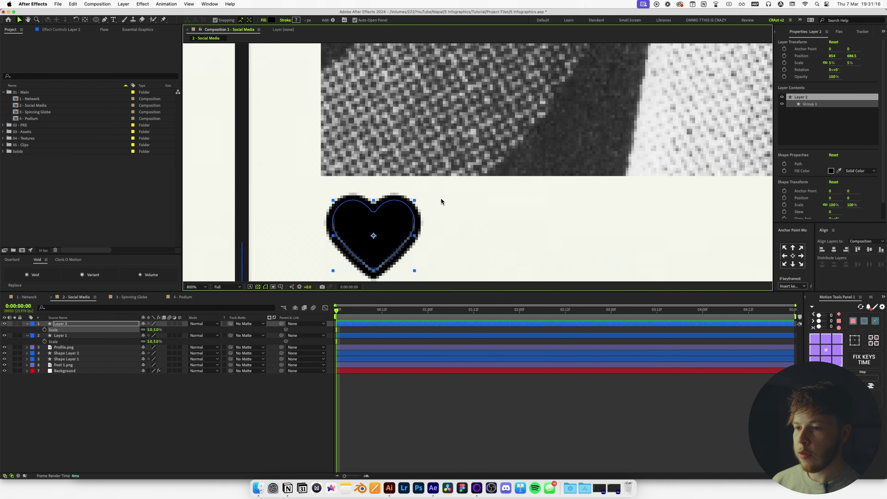
Change the fill colour of the inner heart from black to a soft pinkish red.
left_click_drag(396, 213, 456, 150)
key("v")
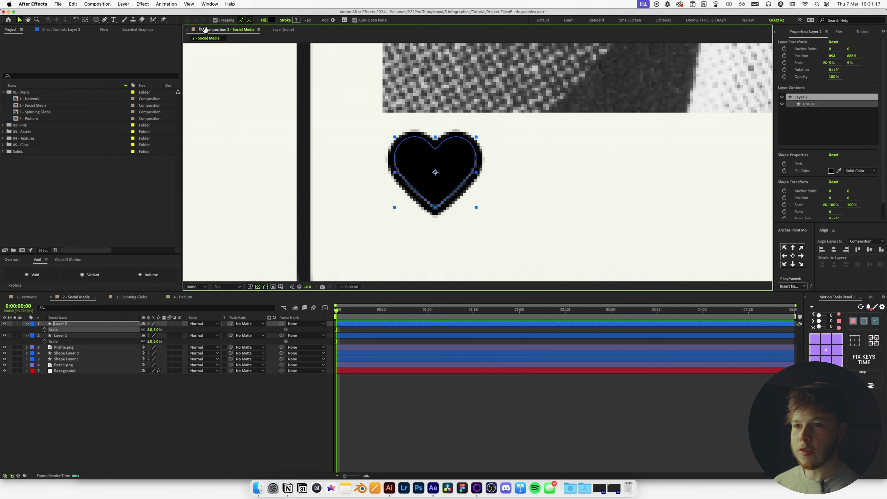
left_click(271, 20)
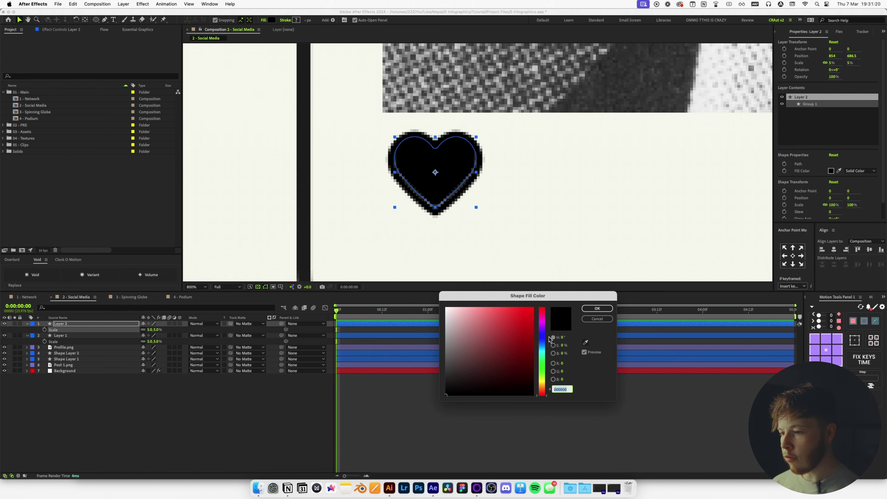
left_click(546, 320)
left_click_drag(506, 315, 480, 309)
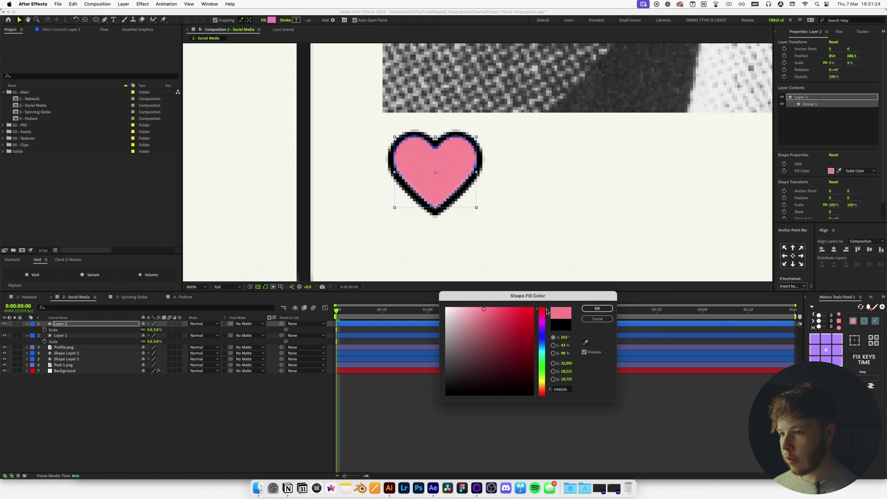
left_click(601, 308)
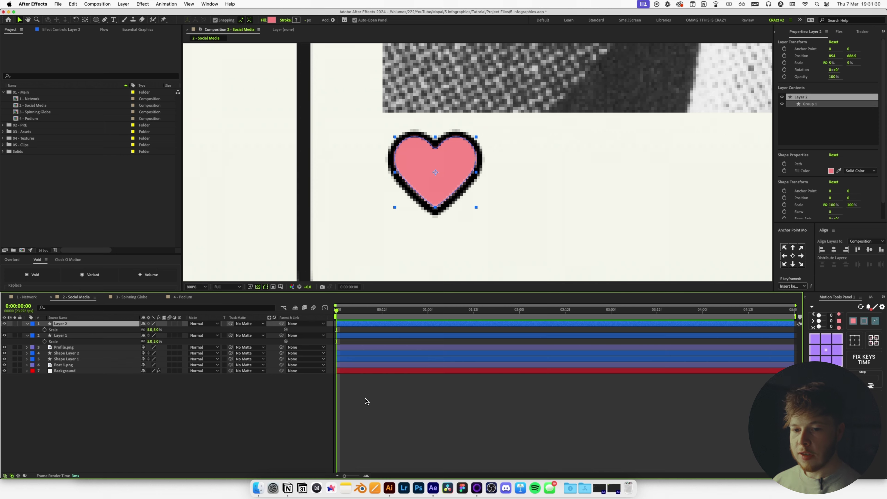
Animate the inner heart's Scale with keyframes from 0% at frame 6 to 5% at frame 12.
key("s")
key("s")
left_click_drag(337, 324, 382, 324)
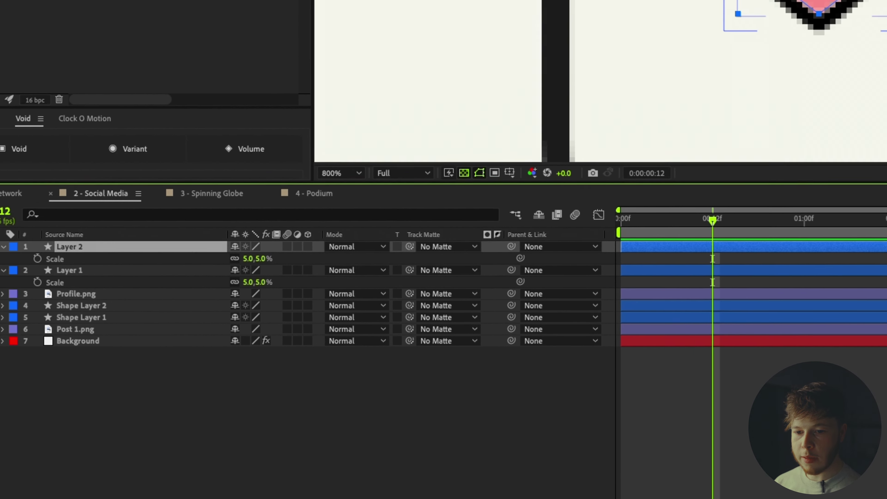
left_click(37, 258)
left_click_drag(682, 227, 670, 229)
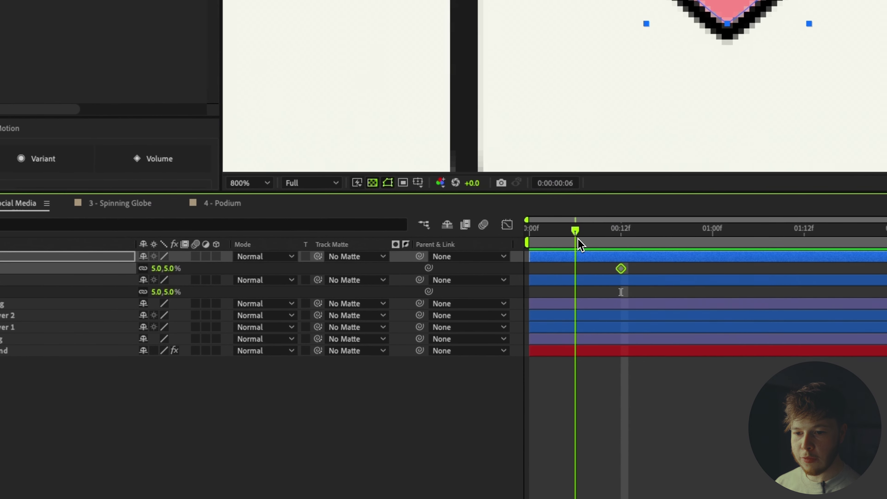
left_click(157, 268)
type("0")
key("Return")
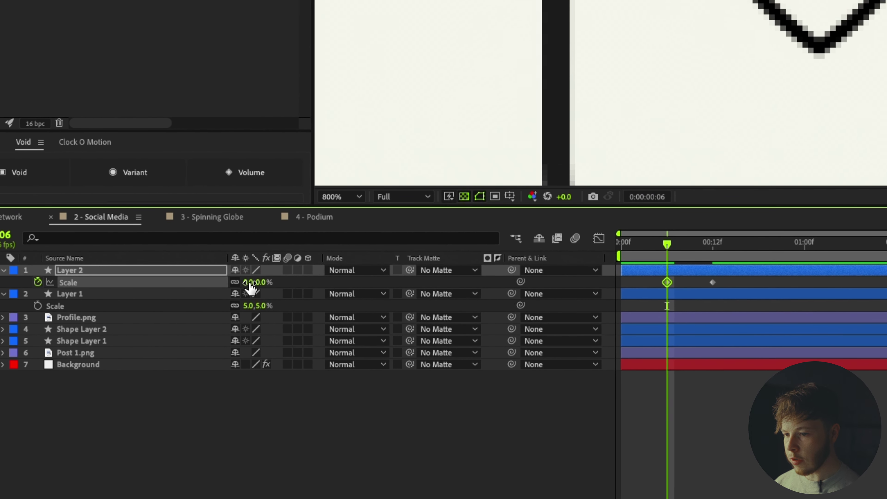
Copy both Scale keyframes to the 1-second mark and time-reverse the copies so the heart shrinks back to 0% by 0:00:01:06.
left_click_drag(667, 245, 804, 262)
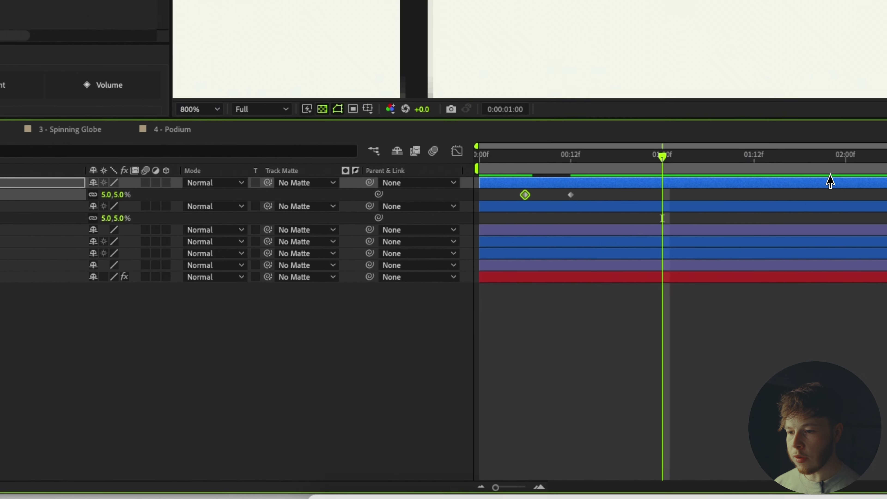
left_click_drag(619, 245, 723, 263)
key("super+c")
key("super+v")
right_click(490, 162)
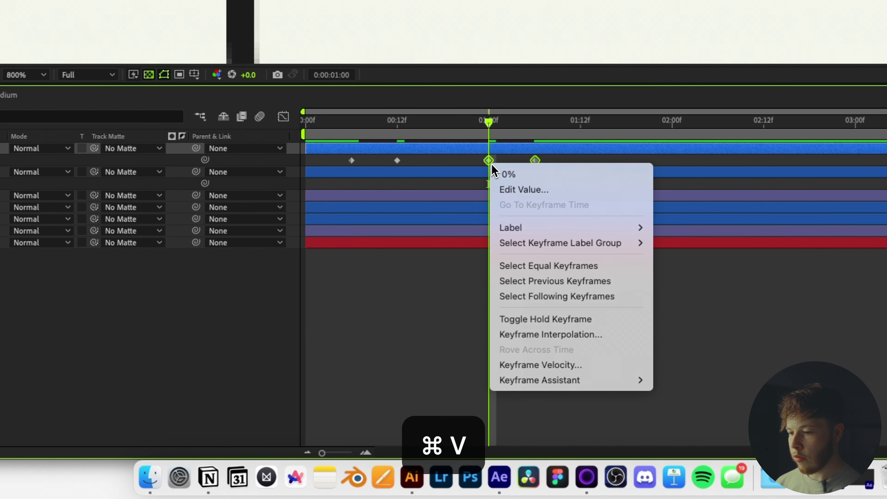
mouse_move(624, 382)
left_click(679, 447)
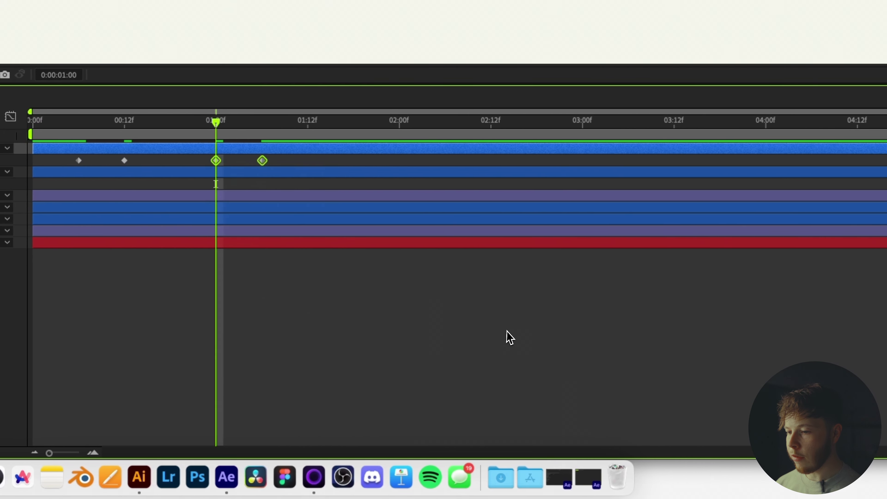
left_click(333, 259)
left_click_drag(79, 122, 188, 135)
left_click_drag(415, 318, 451, 317)
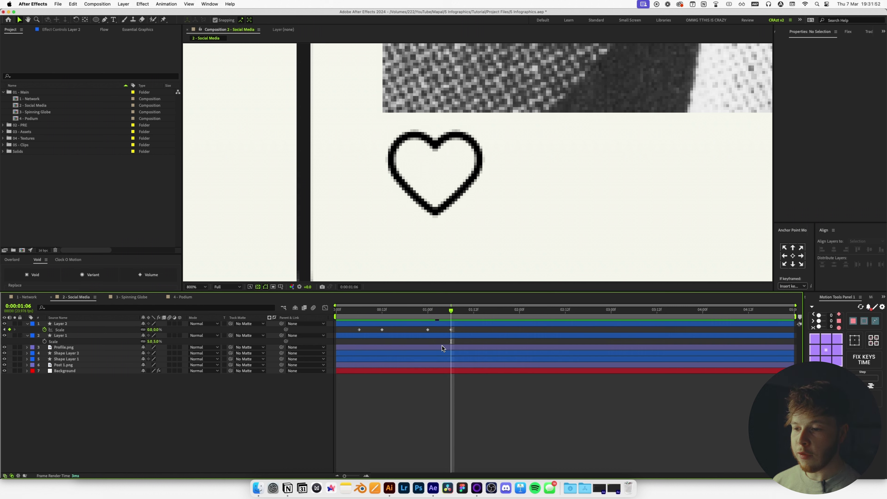
At frame 17, set up the Pen tool with no fill and a bright green stroke.
left_click(401, 309)
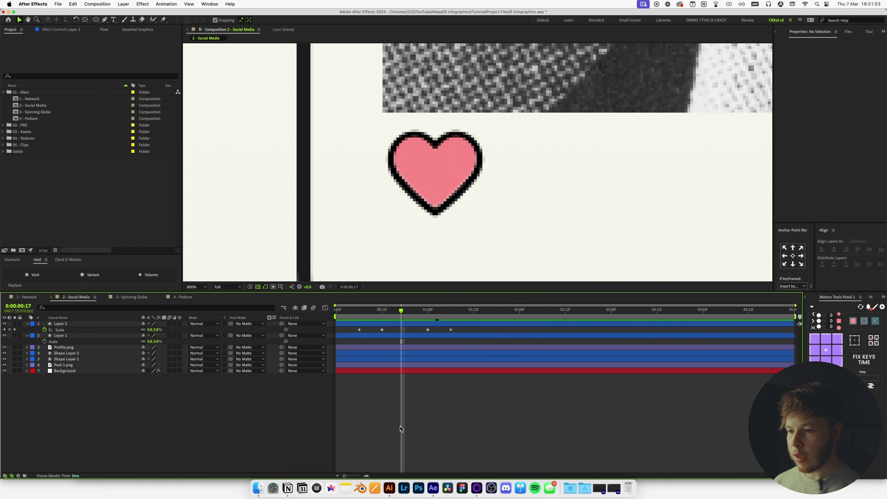
key("g")
left_click(211, 20)
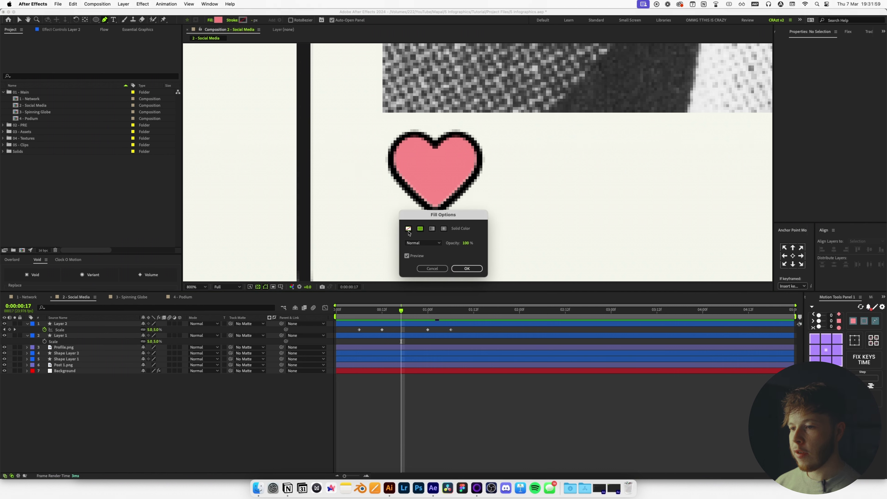
left_click(467, 269)
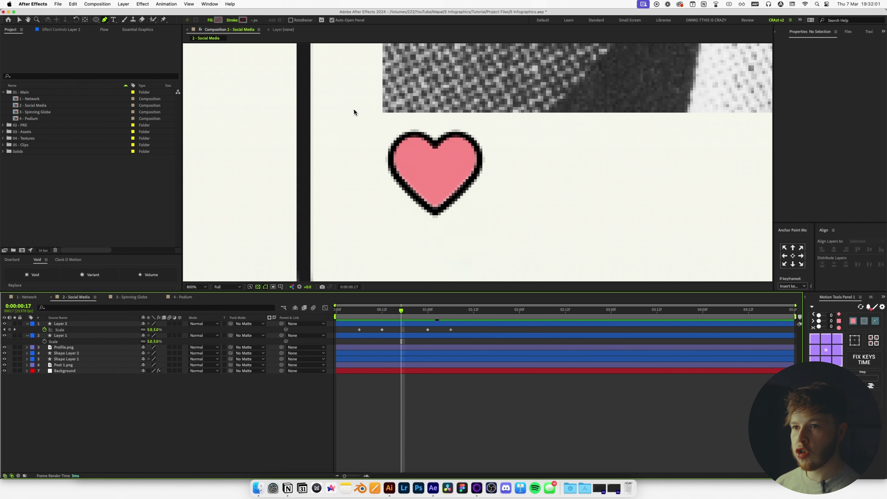
left_click(243, 20)
left_click_drag(514, 345, 542, 301)
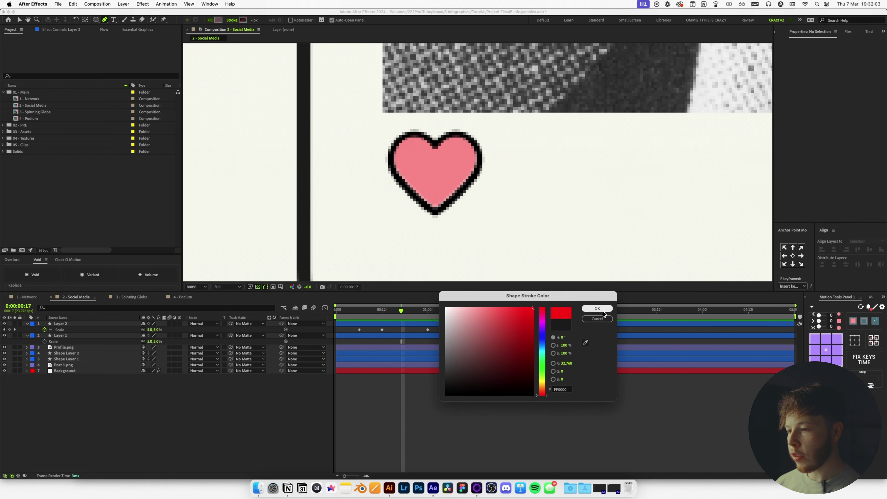
left_click_drag(541, 353, 545, 369)
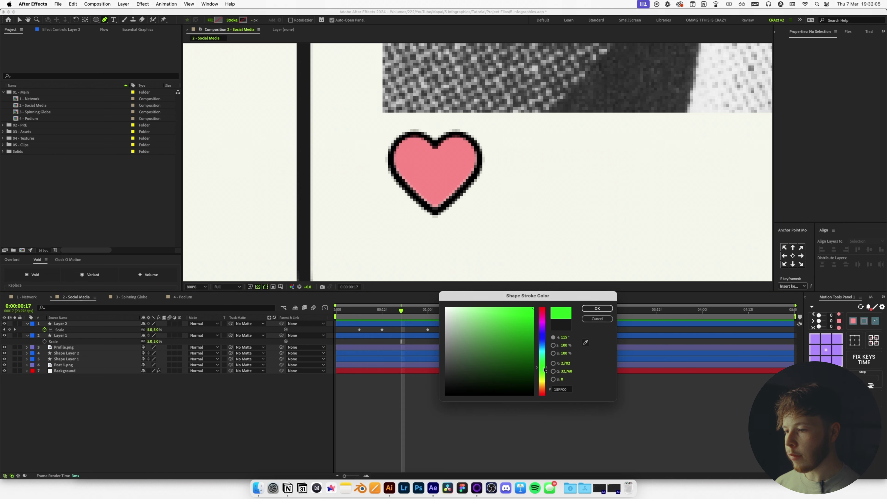
left_click(601, 307)
Draw a wavy S-shaped path with the Pen tool from the heart's centre up over the post image.
scroll(431, 211, "down", 2)
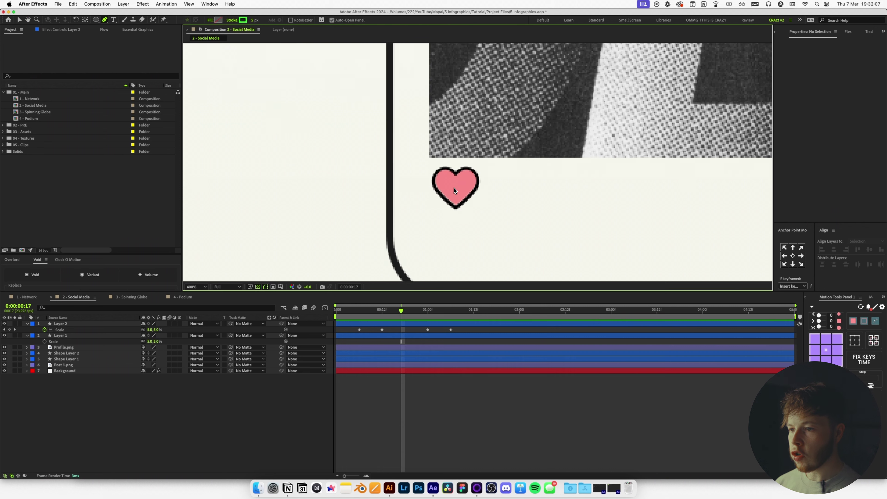
left_click(456, 187)
left_click_drag(456, 187, 434, 229)
left_click_drag(433, 154, 450, 131)
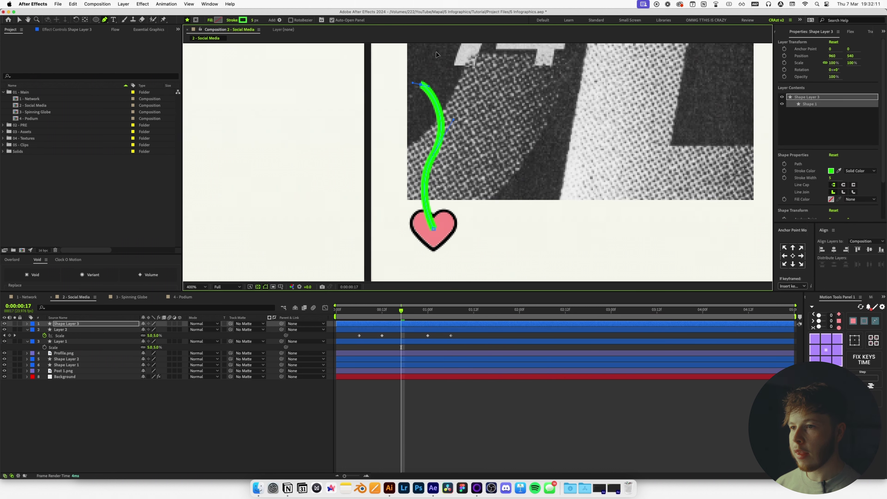
Copy the Path property of the green curve and paste it into the Position property of the pink heart layer.
left_click(55, 325)
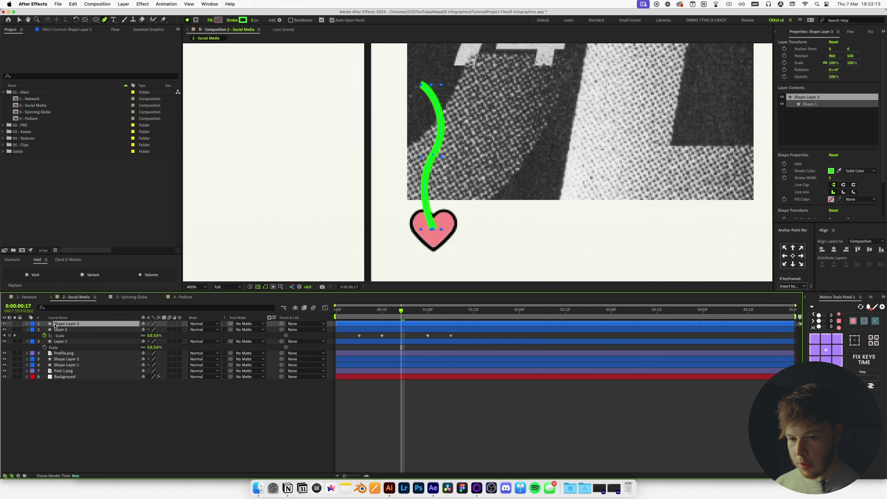
left_click(63, 309)
type("pat")
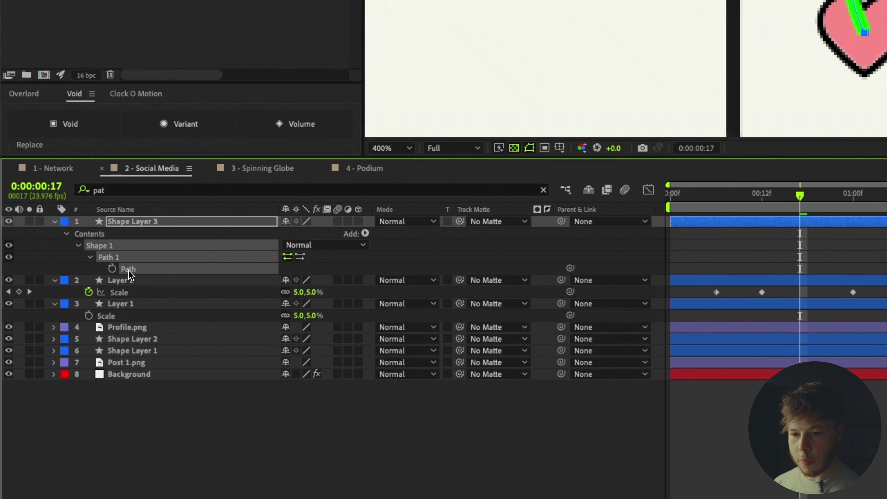
key("super+c")
left_click(129, 281)
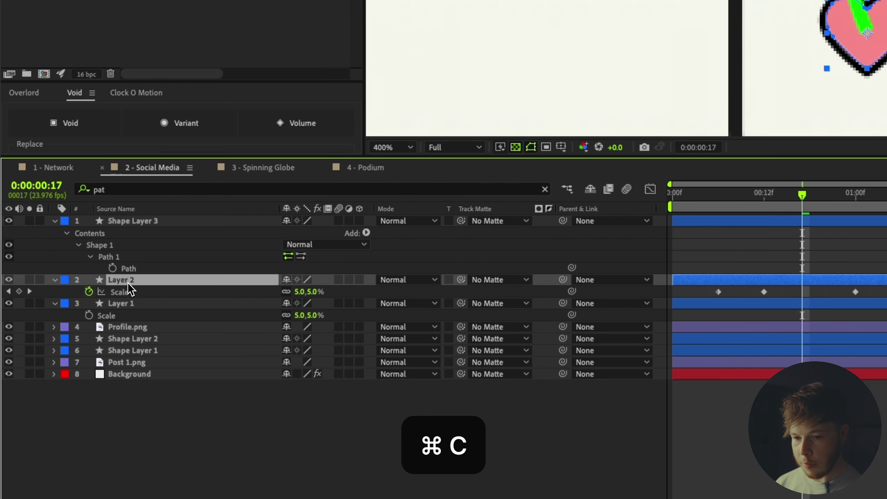
key("p")
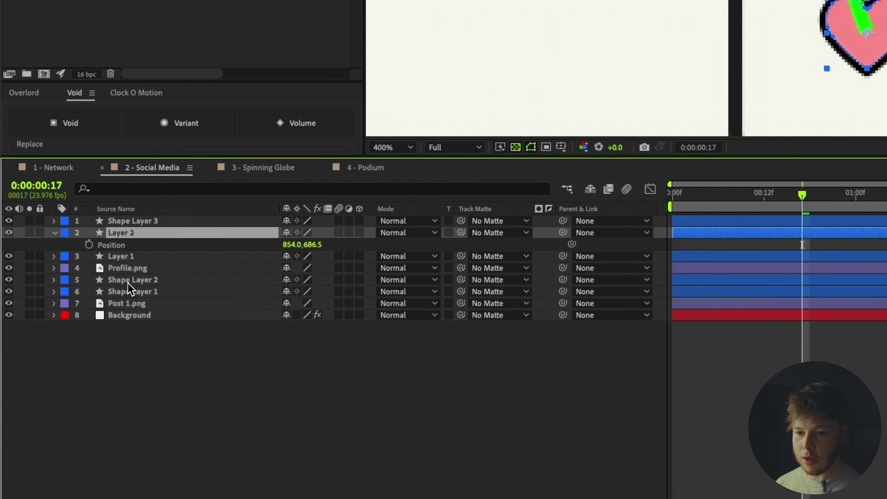
left_click(134, 246)
key("super+v")
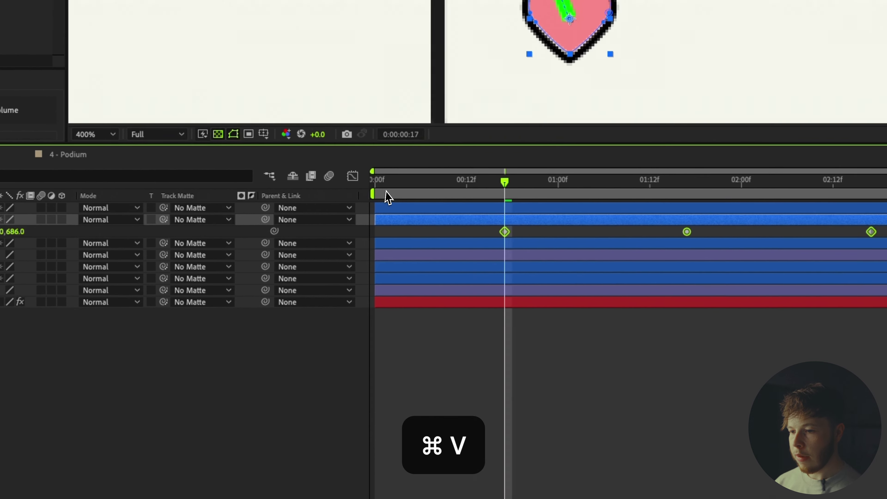
left_click_drag(507, 185, 819, 184)
left_click_drag(559, 311, 397, 310)
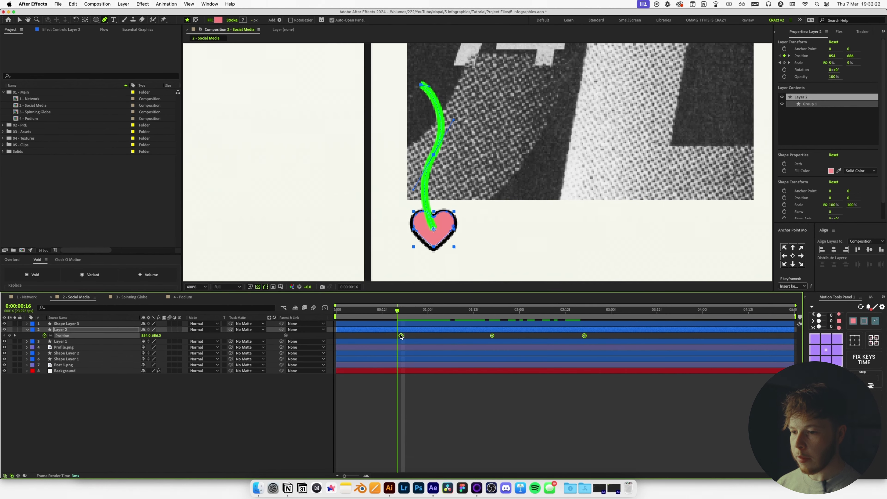
Reveal the pink heart layer's keyframed properties and delete the green guide path layer.
left_click(386, 330)
key("u")
key("u")
left_click(393, 324)
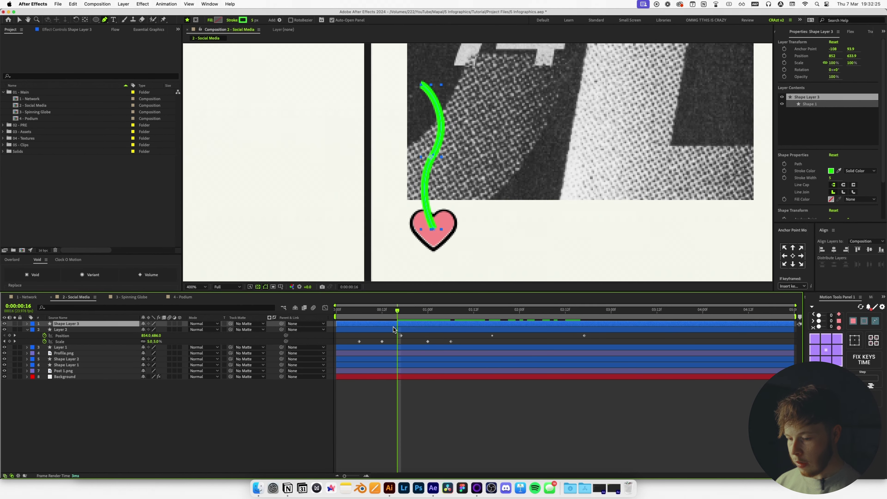
key("Delete")
Retime the heart's Position keyframes to run from frame 6 to 0:00:01:06, and fit the whole composition in the view.
left_click_drag(600, 333, 402, 329)
left_click(399, 331)
left_click_drag(602, 329, 364, 335)
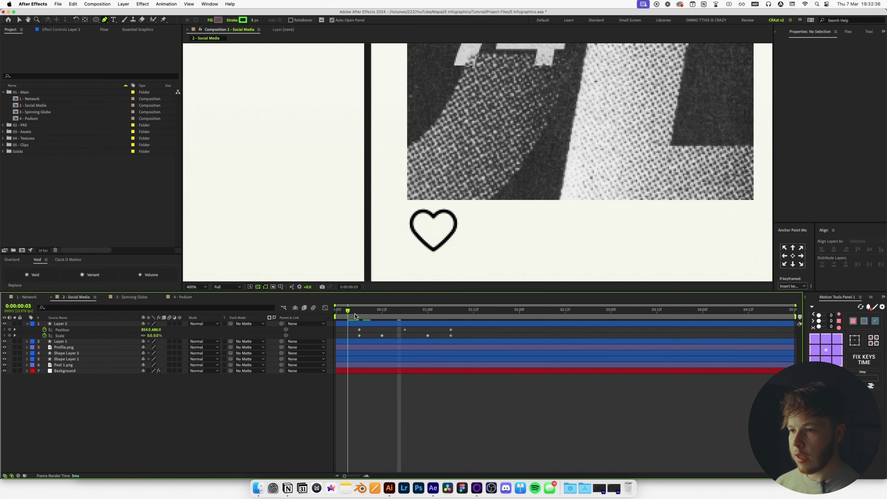
mouse_move(349, 313)
left_mouse_down()
mouse_move(447, 311)
mouse_move(359, 311)
left_mouse_up()
left_click(195, 287)
left_click(200, 298)
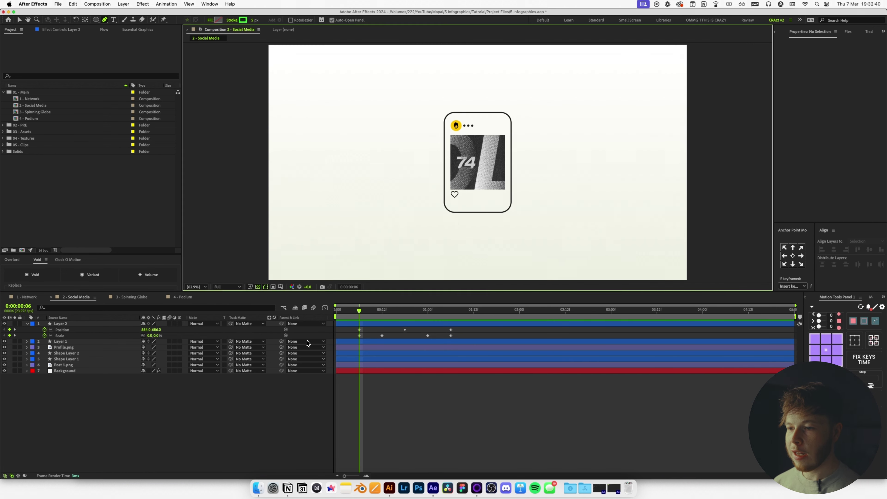
Collapse the pink heart layer's properties and preview the social media animation from the first frame.
key("space")
key("u")
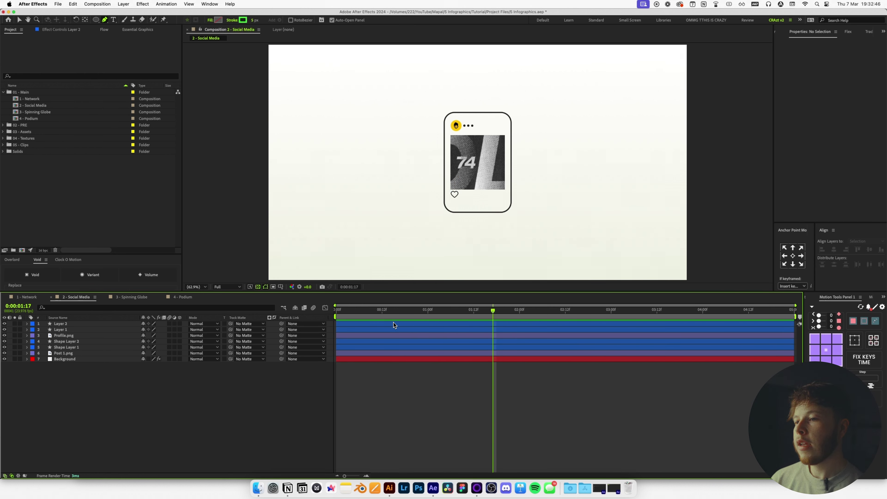
key("Home")
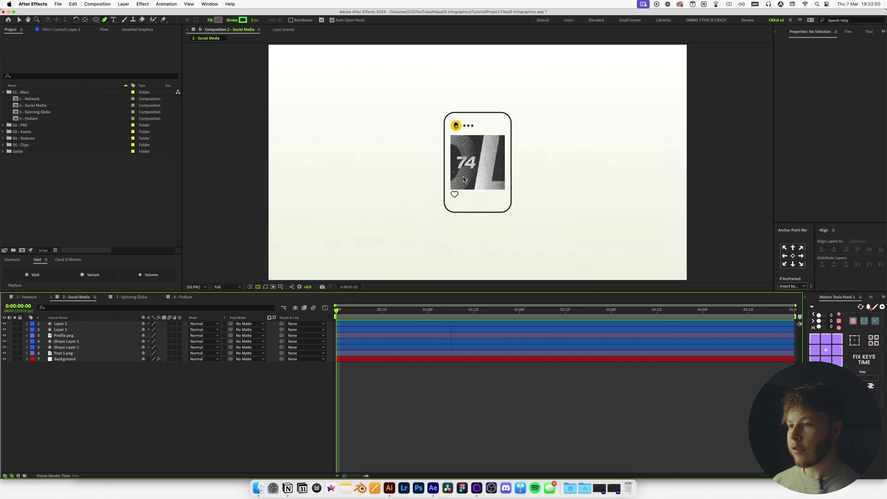
key("space")
Add a rounded rectangle mask covering the full Post 1.png layer to round the post image's corners.
key("period")
key("v")
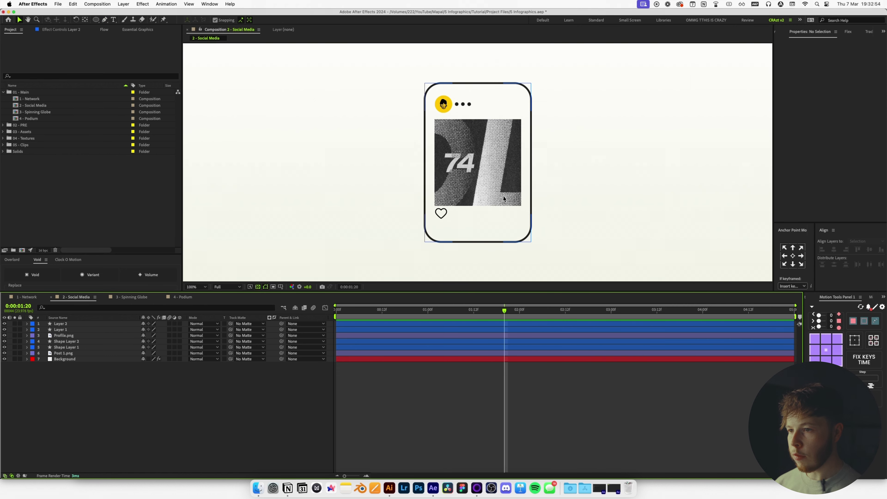
left_click(488, 191)
key("super+z")
left_click(70, 353)
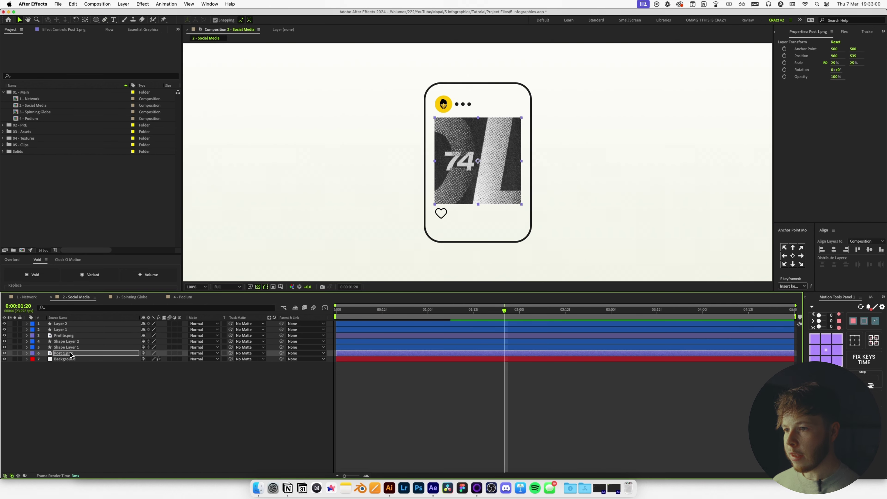
left_click_drag(101, 21, 130, 29)
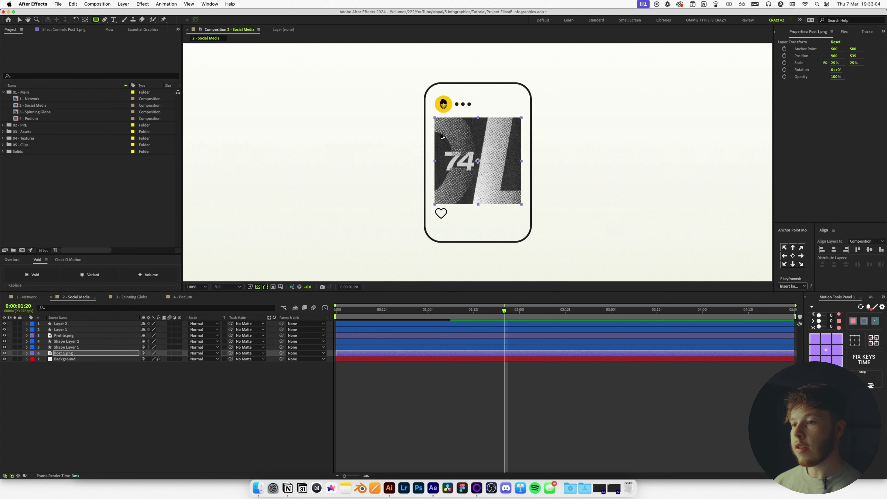
double_click(96, 20)
key("v")
left_click(435, 408)
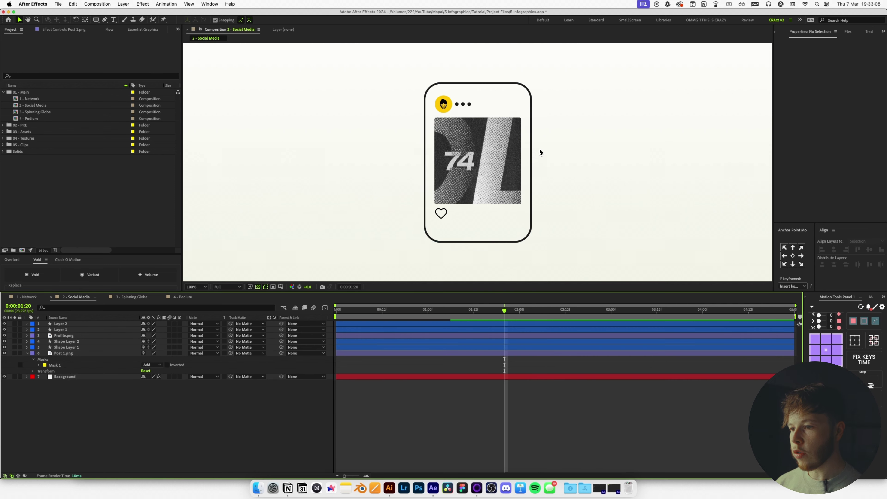
Shorten the rounded phone frame's rectangle in Shape Layer 1 to a height of about 414.2.
left_click(478, 241)
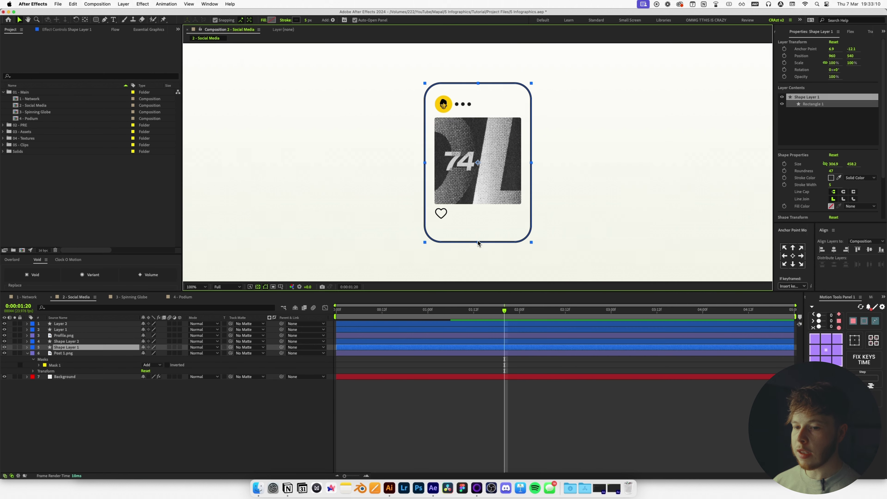
left_click(70, 309)
type("siz")
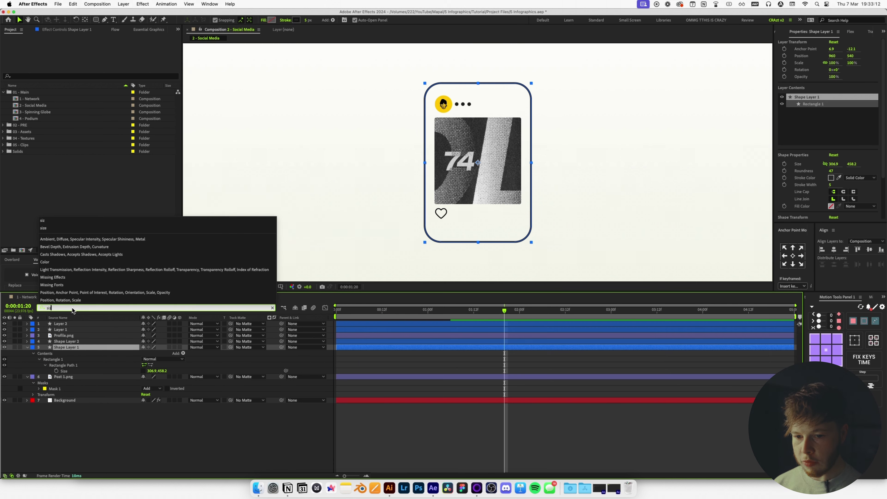
left_click_drag(160, 374, 153, 380)
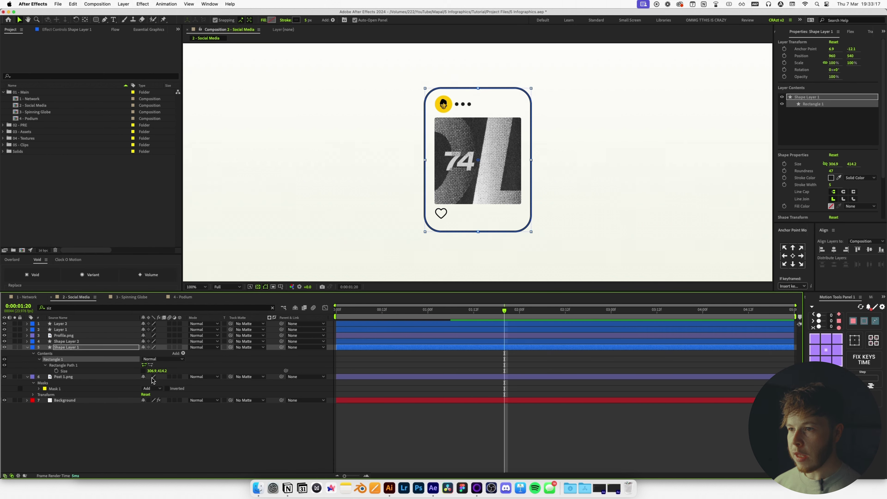
Duplicate the three-dot layer beside the profile picture and place the copy next to the heart icon.
left_click(468, 111)
key("super+f")
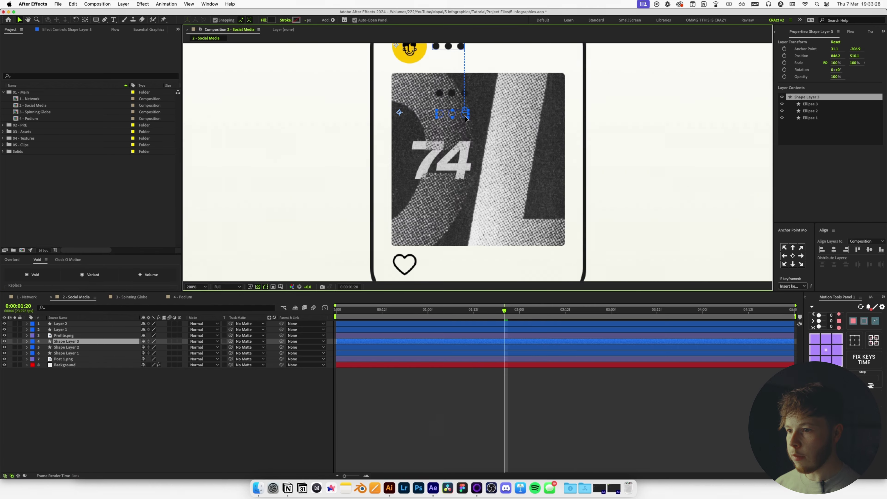
left_click_drag(468, 103, 454, 266)
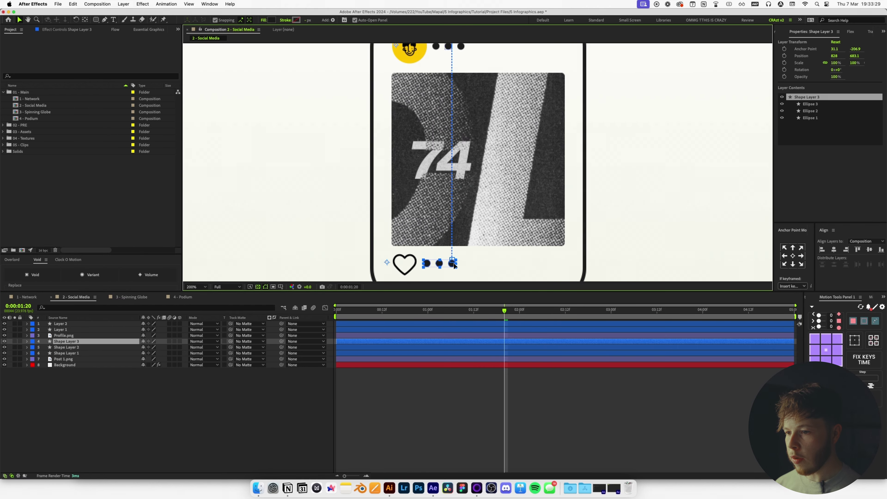
key("comma")
left_click(535, 437)
key("space")
left_click_drag(514, 189, 491, 193)
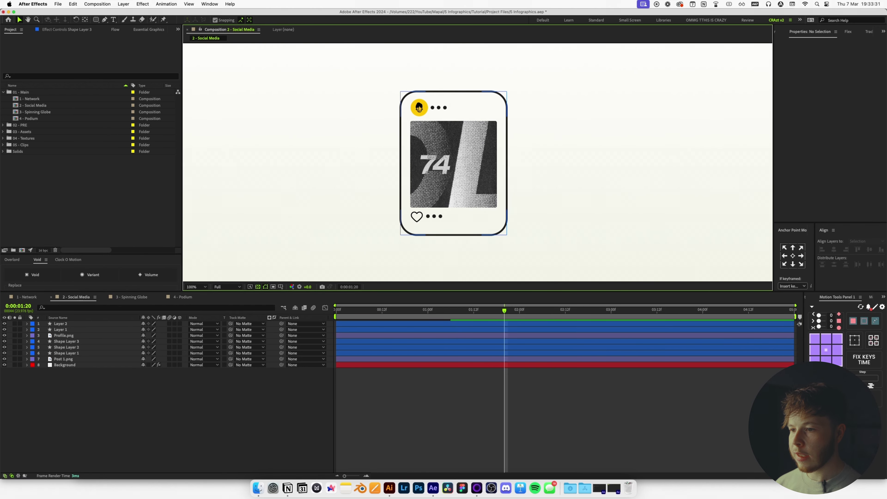
left_click(440, 218)
left_click(491, 435)
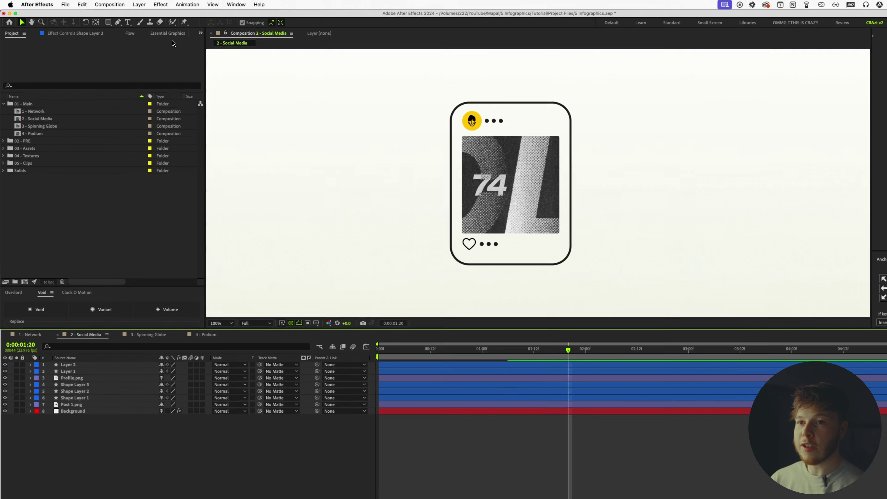
Show Essential Graphics and pre-compose all layers except Background as "Social Post PRE".
left_click(149, 29)
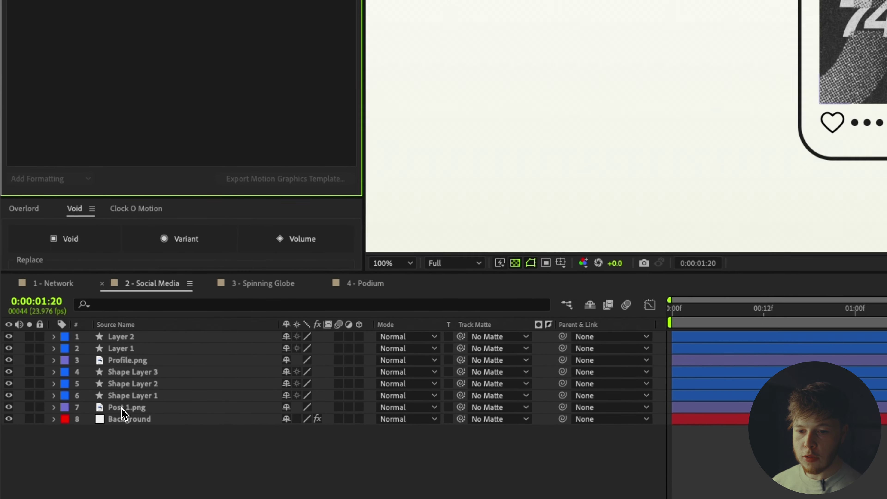
left_click(122, 408)
left_click(121, 337, "shift")
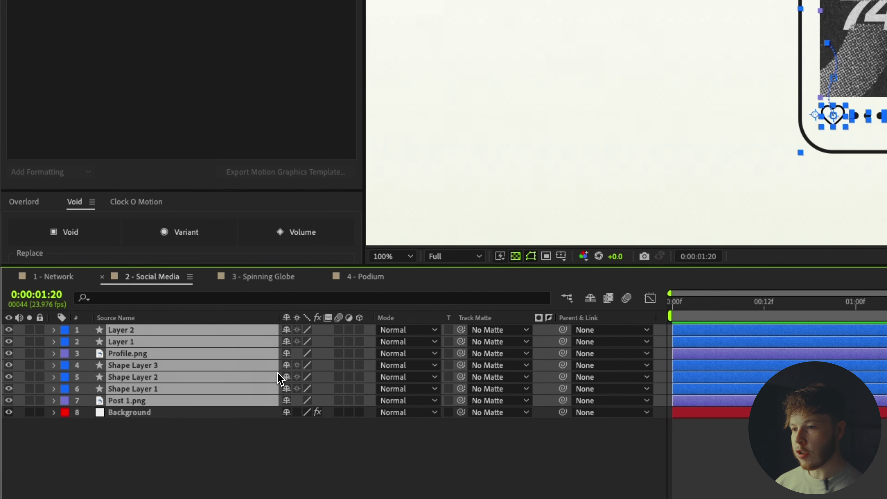
key("super+shift+c")
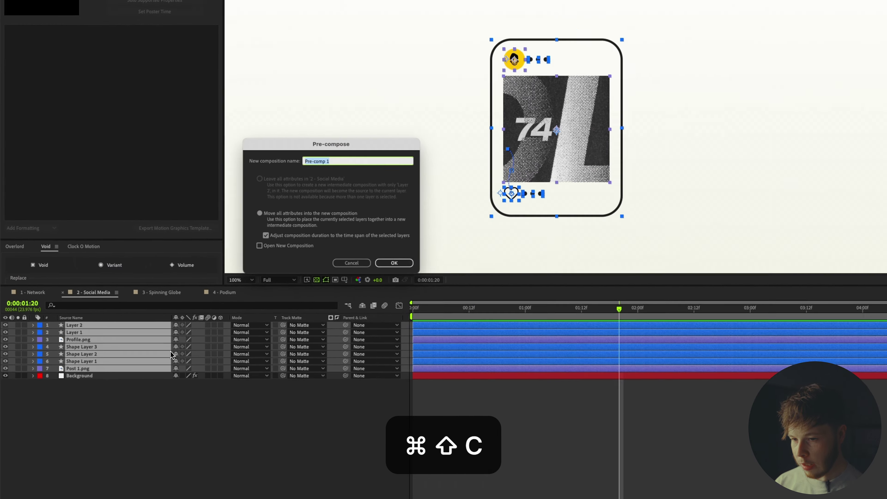
type("Social Post PRE")
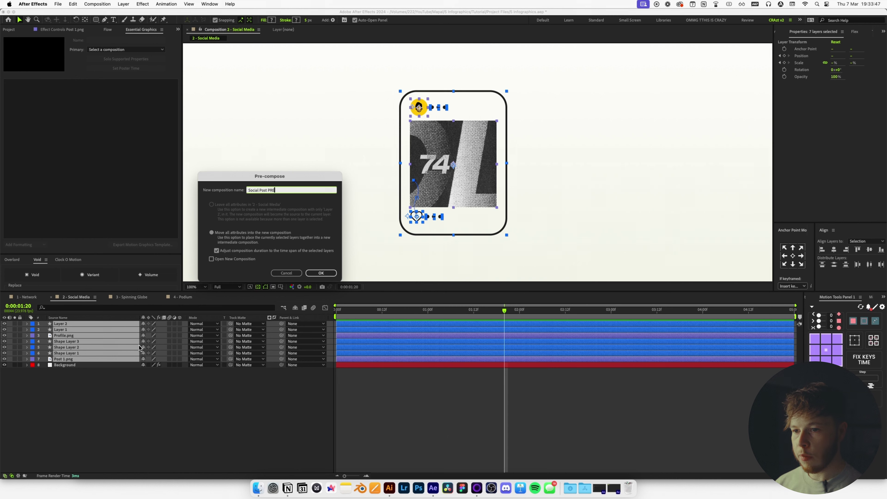
key("Return")
Open the Social Post PRE composition and set it as the primary composition in Essential Graphics.
double_click(84, 325)
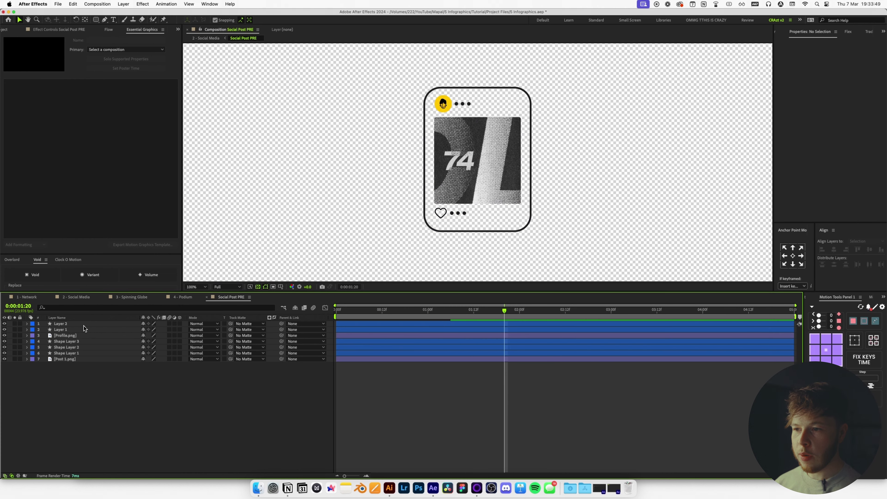
left_click(109, 50)
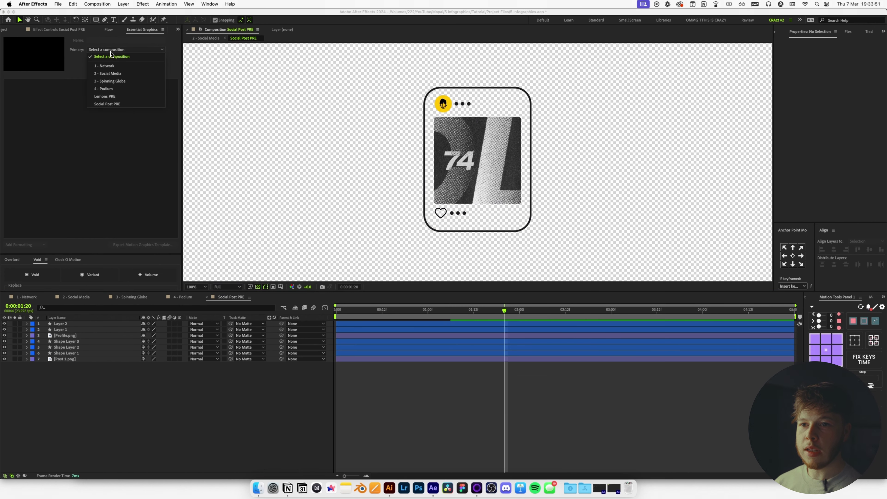
left_click(112, 56)
left_click(210, 4)
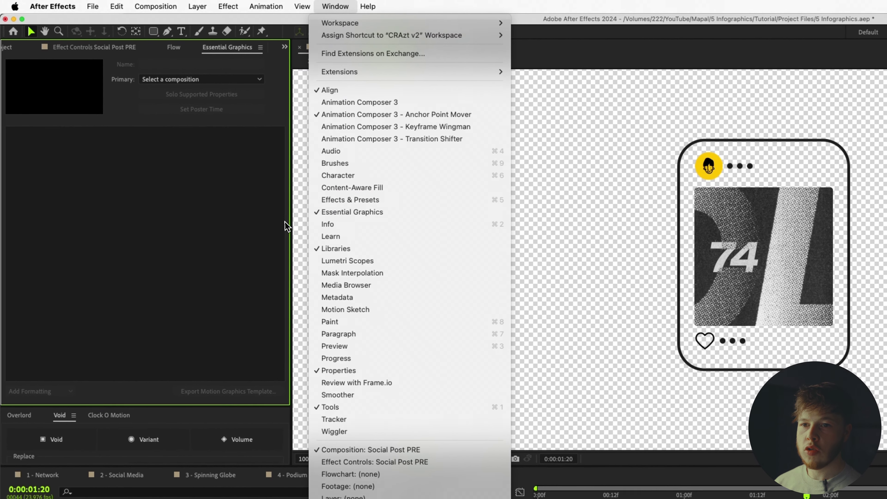
left_click(154, 126)
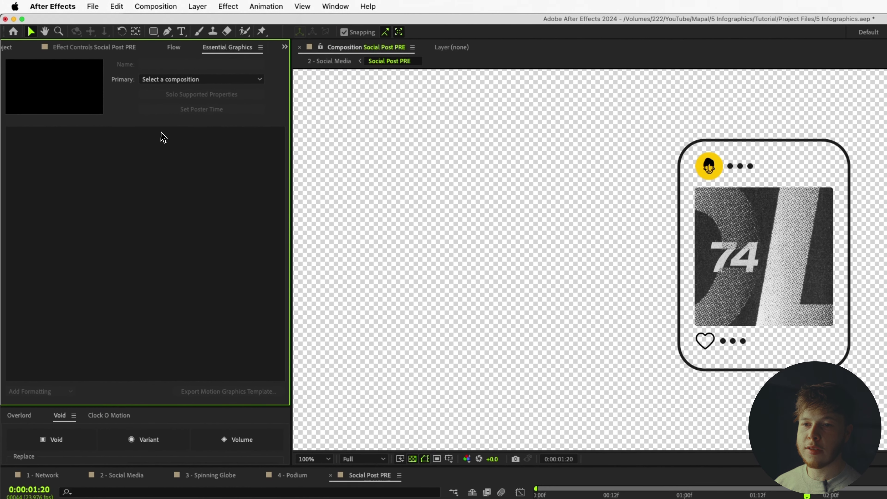
left_click(190, 85)
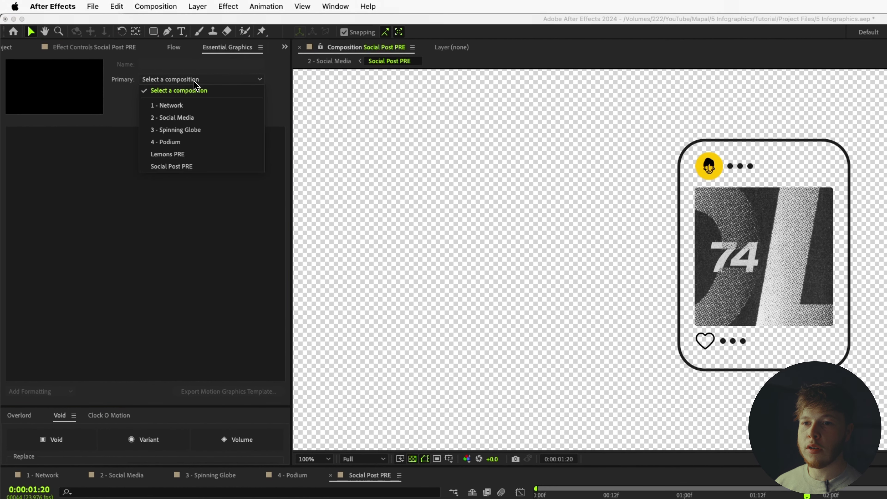
left_click(174, 167)
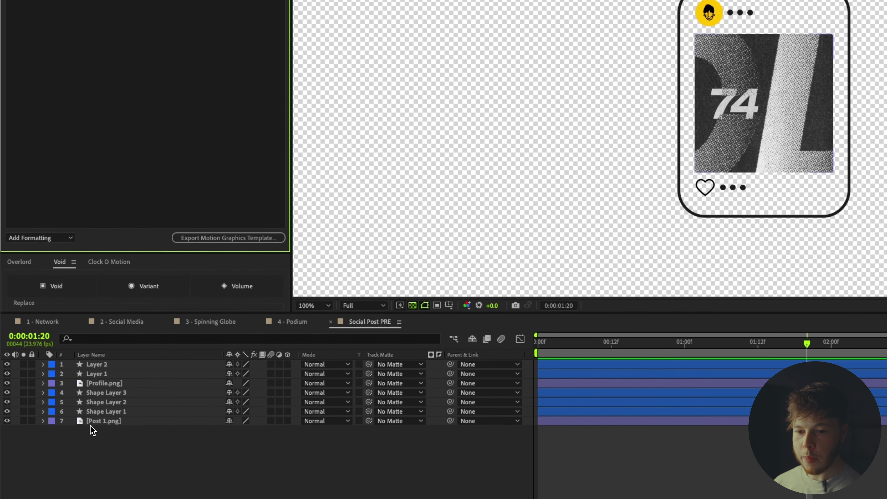
Add Post 1.png and Profile.png to Essential Graphics as replaceable media and rename them "Post" and "Profile".
left_click_drag(91, 424, 73, 82)
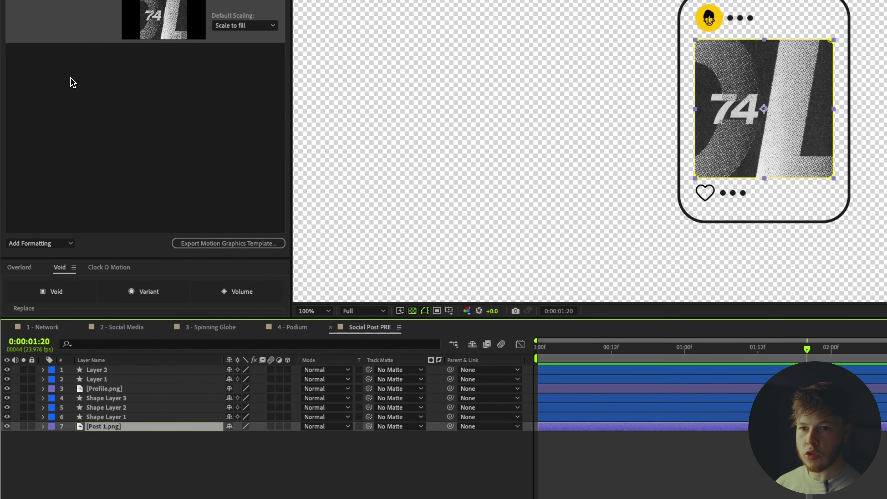
left_click_drag(105, 388, 122, 64)
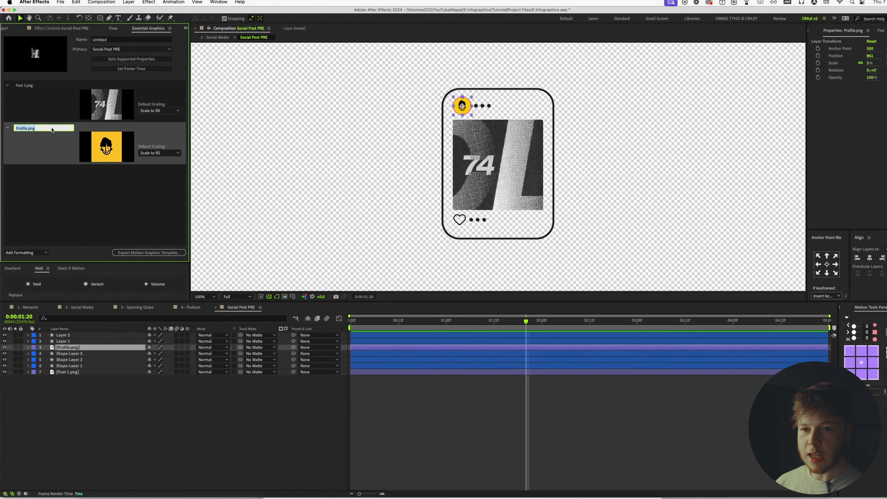
type("Pro")
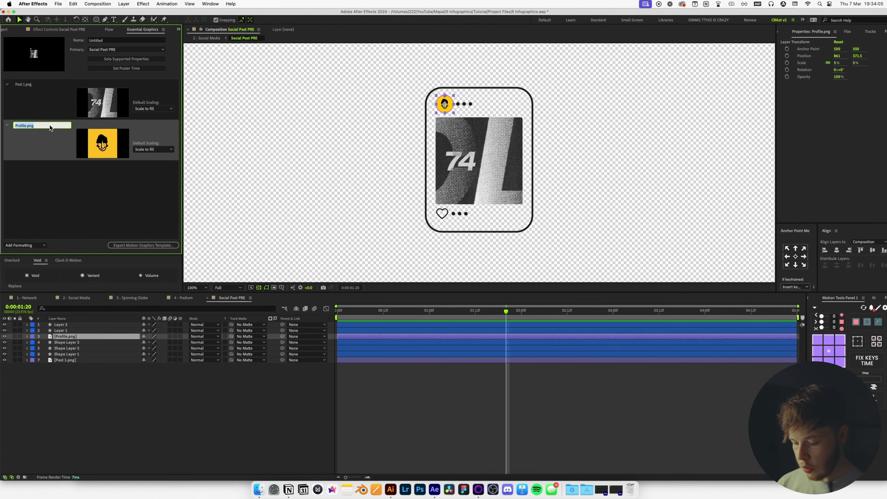
type("file")
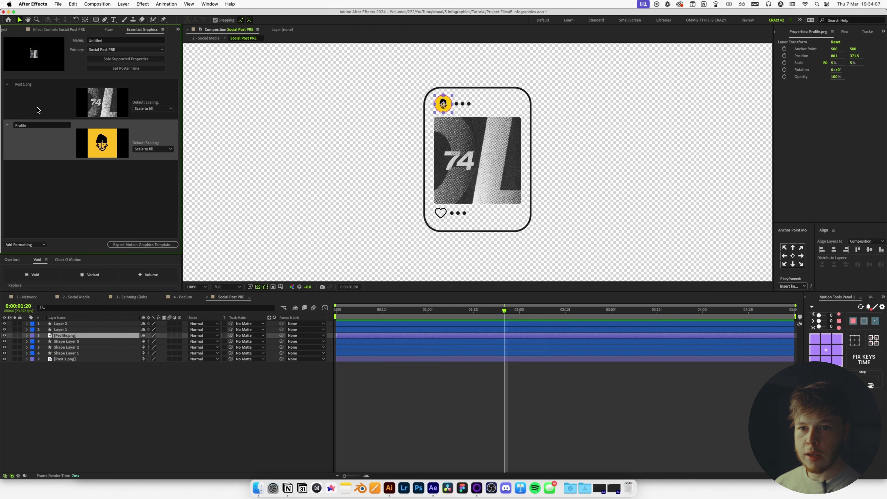
left_click(34, 85)
type("Post")
left_click(125, 414)
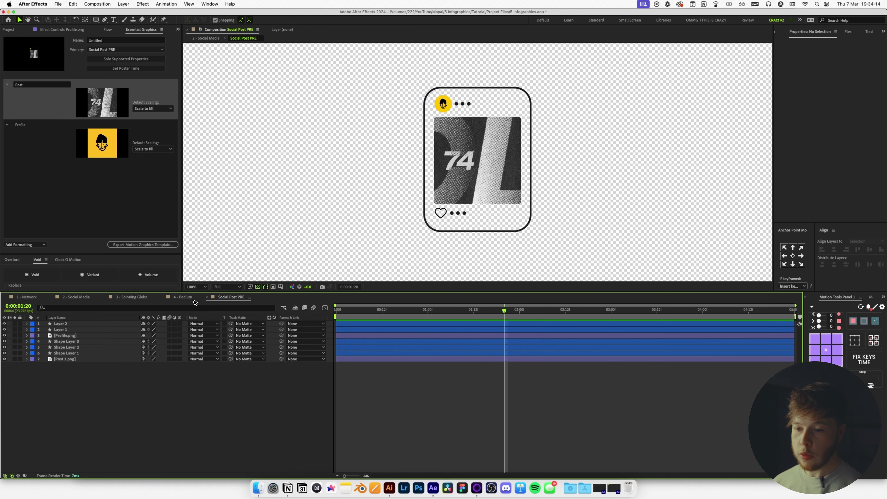
Return to the 2 - Social Media composition and expand the Social Post PRE layer's essential properties.
left_click(87, 299)
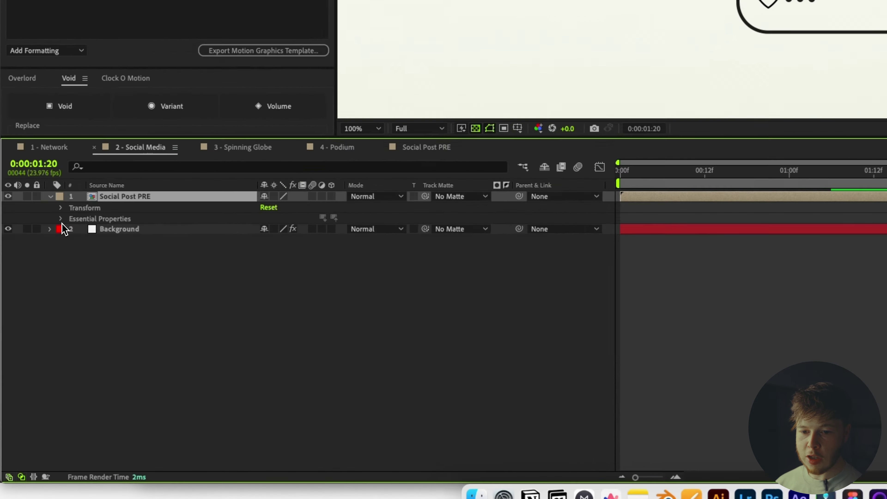
left_click(33, 335)
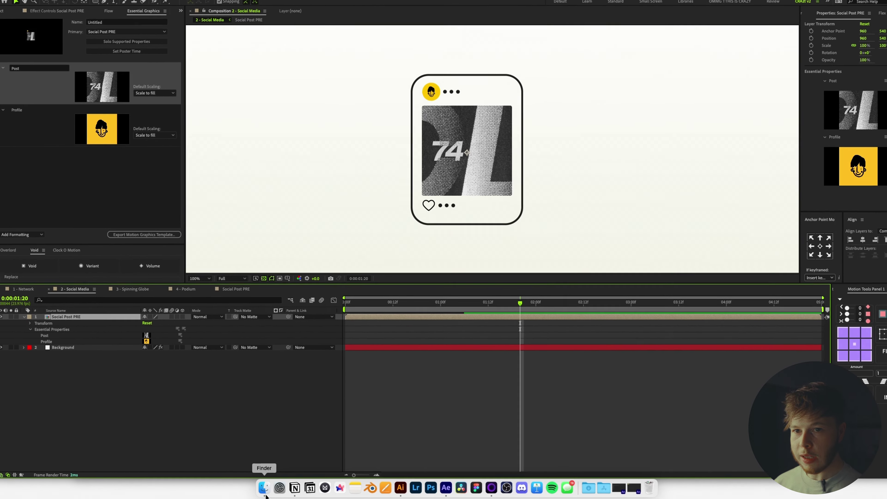
Import Post 2.png and Post 3.png from the Assets folder in Finder into the project's 03 - Assets folder.
left_click(4, 27)
left_click(259, 492)
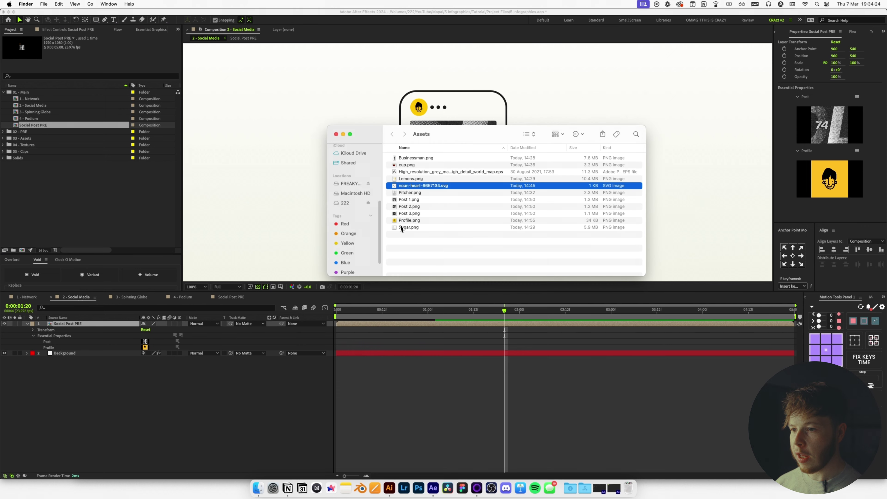
left_click(410, 206)
left_click(410, 213, "shift")
left_click_drag(410, 214, 103, 225)
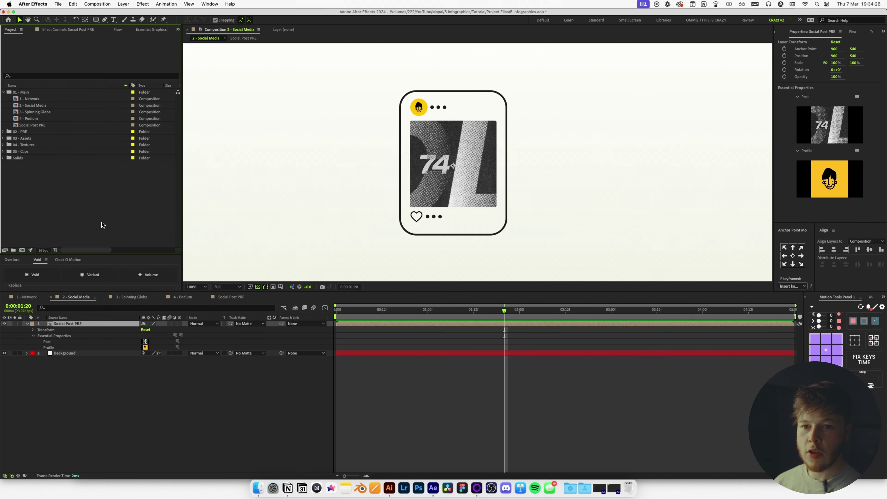
left_click_drag(22, 162, 30, 141)
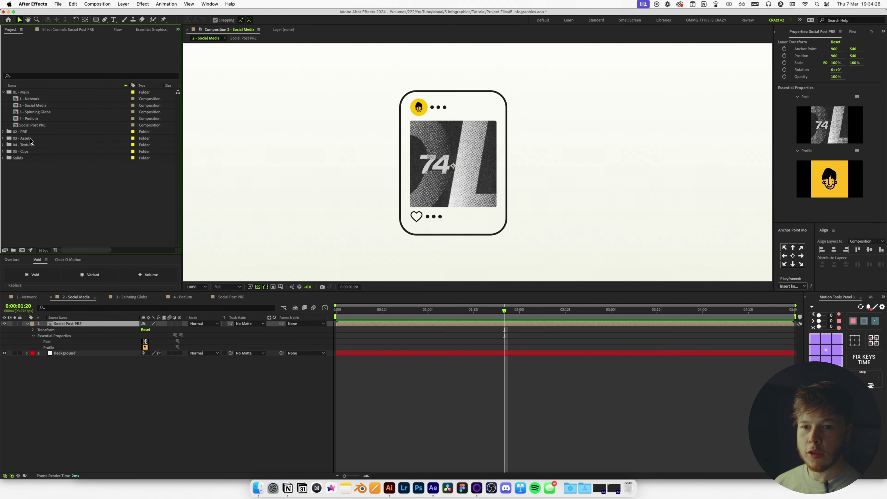
Add two more instances of Social Post PRE to 2 - Social Media and spread the three posts across the frame.
left_click(22, 126)
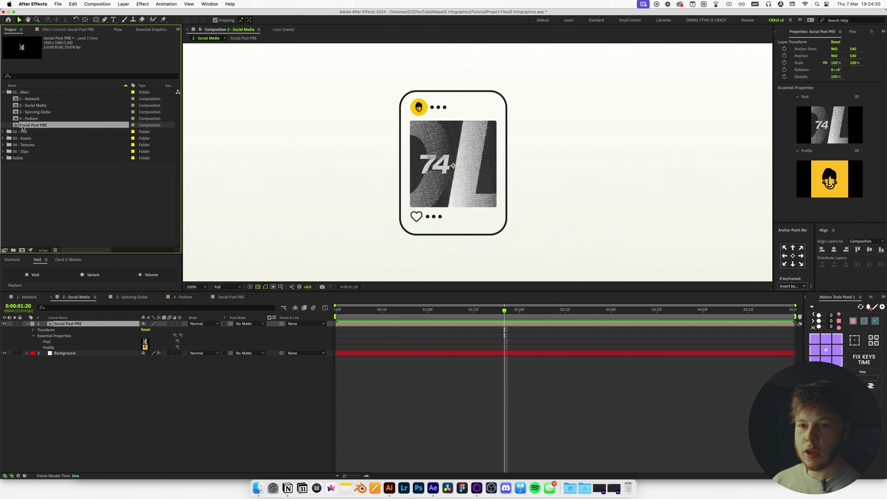
left_click_drag(37, 127, 73, 321)
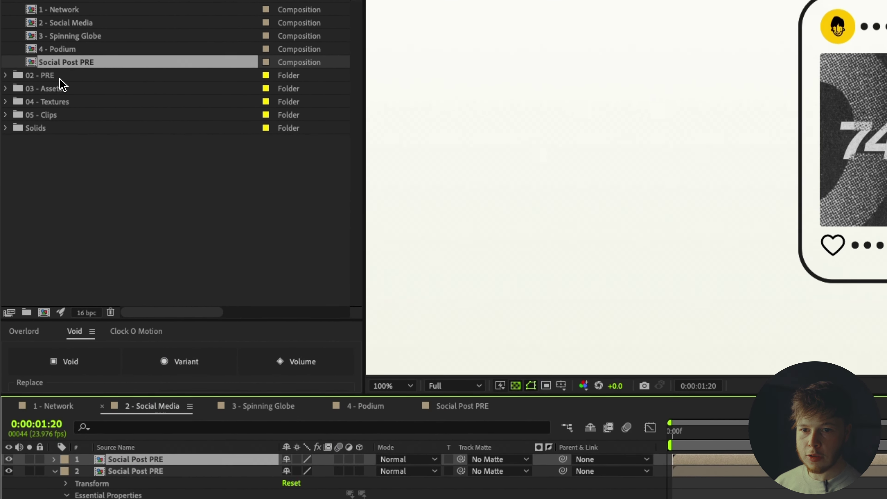
left_click_drag(55, 63, 111, 456)
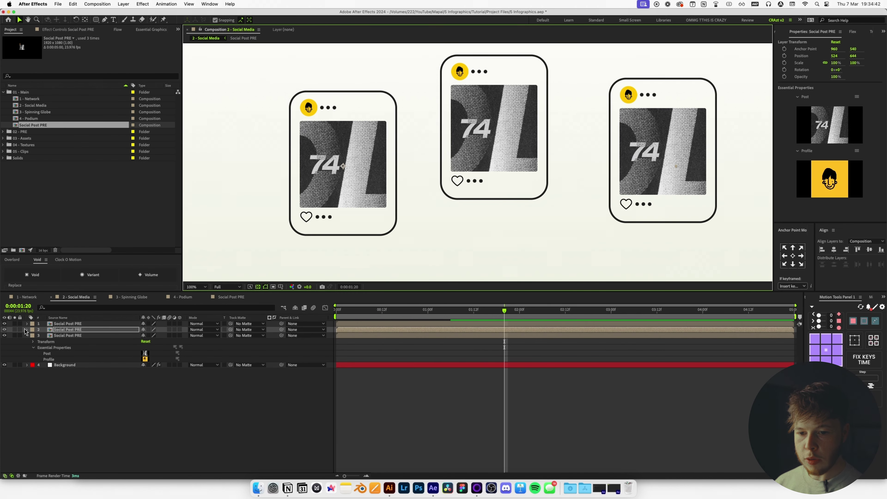
Replace the Post media with Post 2.png in the second Social Post PRE layer and Post 3.png in the first.
left_click(26, 330)
left_click(33, 342)
left_click(26, 323)
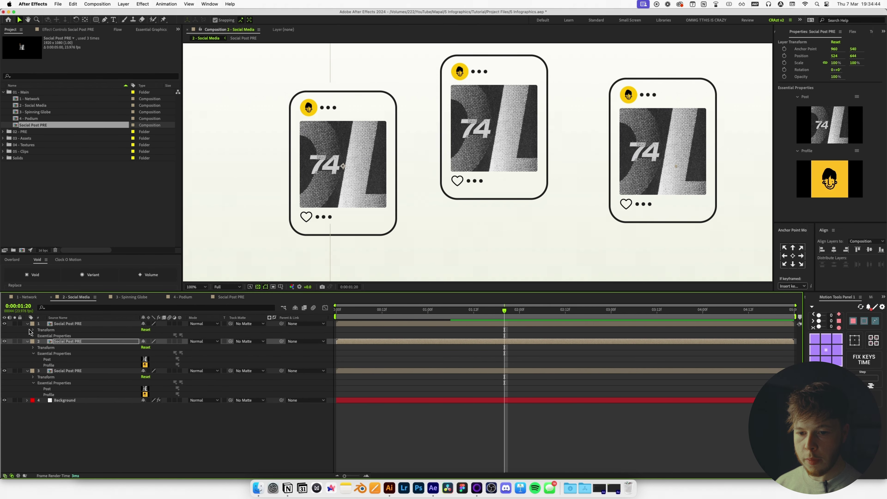
left_click(33, 335)
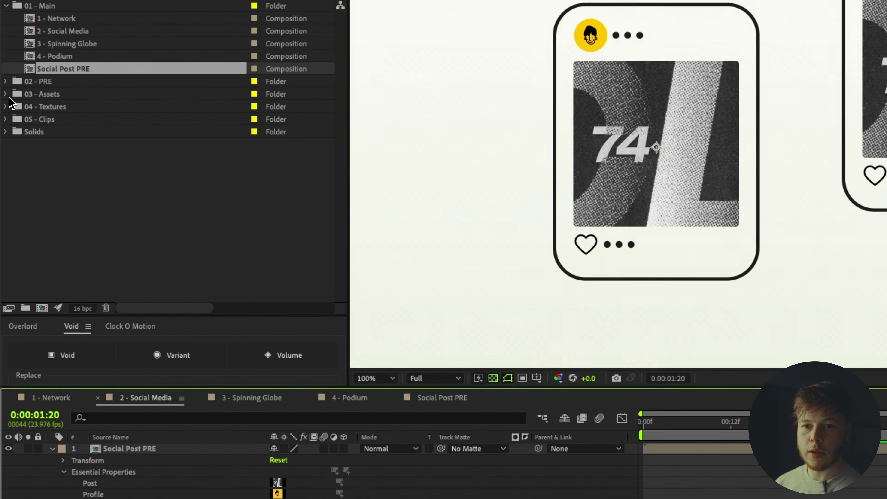
left_click(3, 138)
left_click_drag(69, 158, 100, 406)
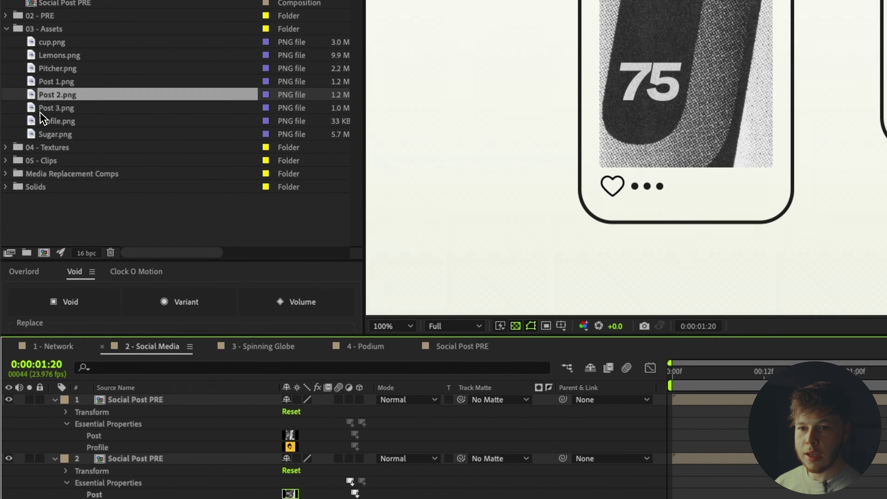
left_click_drag(46, 109, 94, 438)
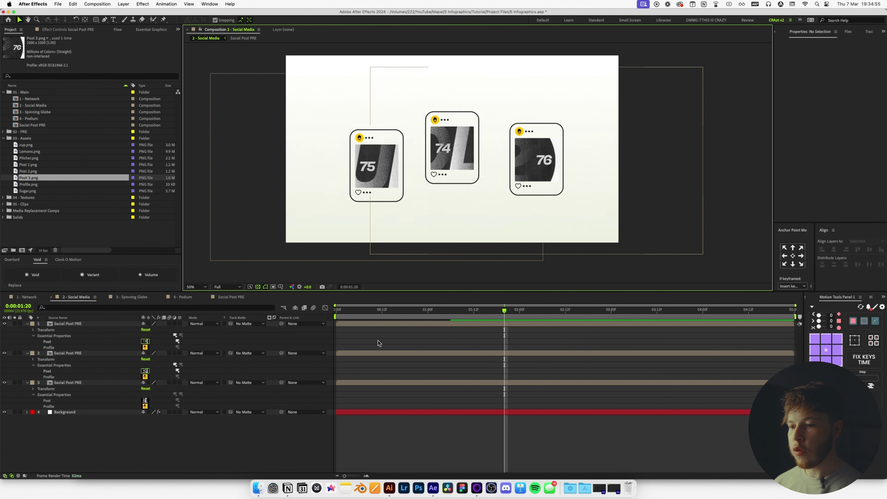
Play the 2 - Social Media composition from the start to preview the three posts.
left_click(378, 340)
key("Home")
key("space")
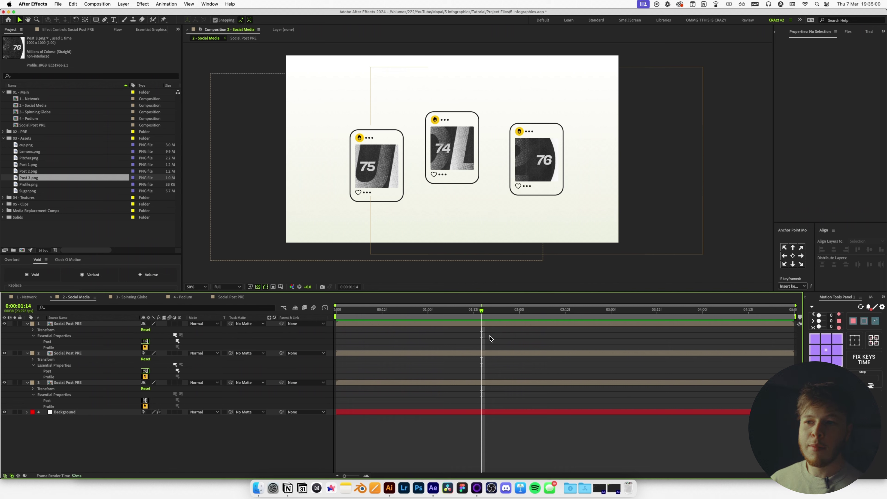
Reposition the middle post slightly higher and the leftmost post further outward in the 2 - Social Media composition.
left_click_drag(447, 162, 459, 142)
left_click_drag(380, 191, 357, 187)
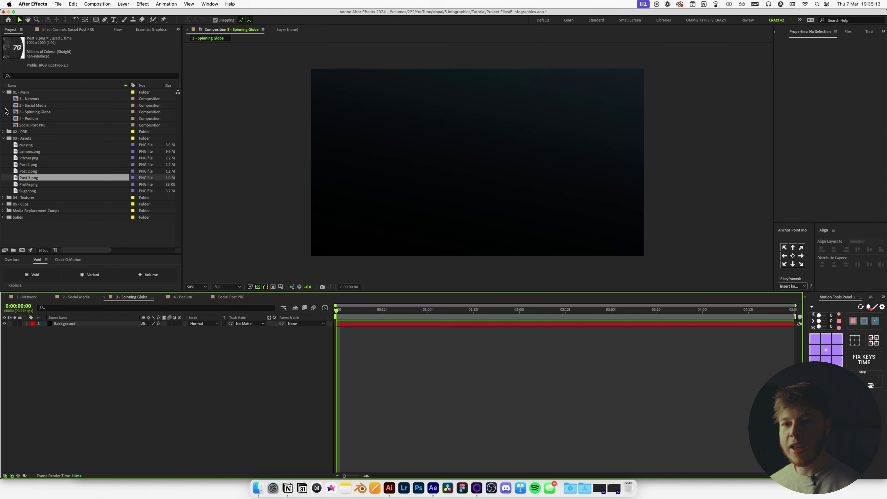
Switch to Finder and add the high-detail grey world map EPS from the Assets folder as a layer in 3 - Spinning Globe.
left_click(3, 139)
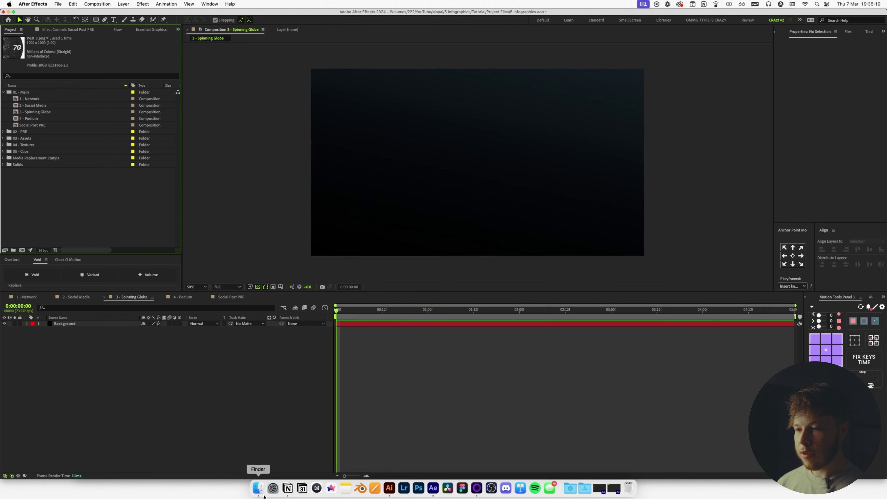
left_click(260, 493)
left_click(431, 243)
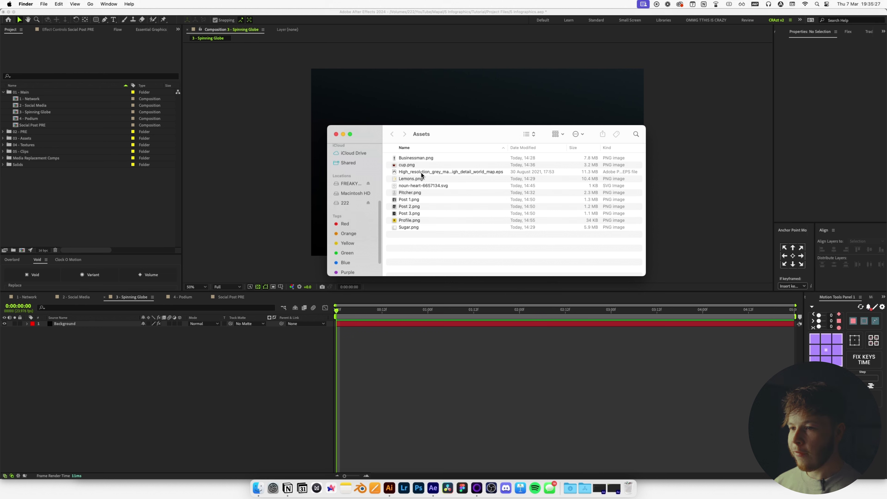
left_click_drag(422, 173, 196, 388)
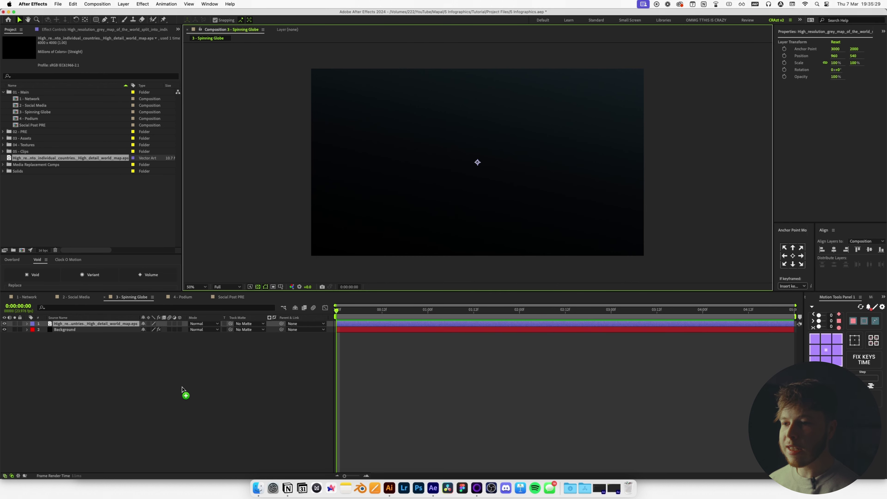
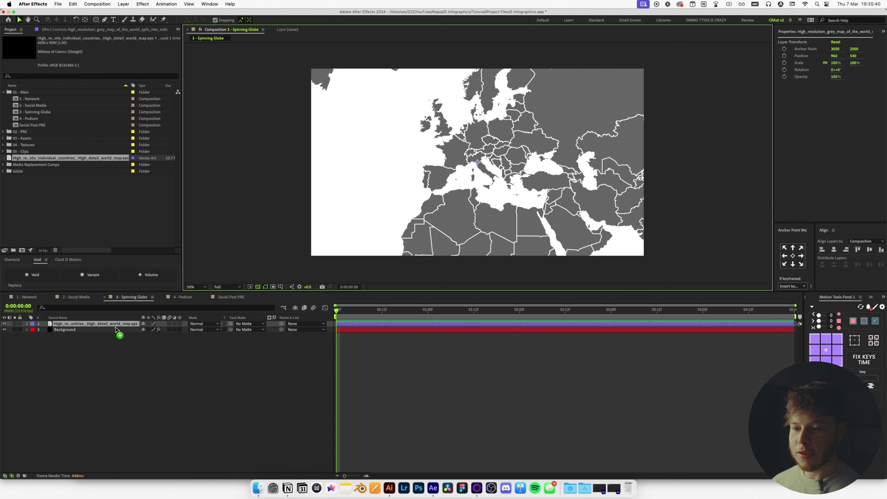
Scale the world map layer down to 24% so the whole map fits in the frame.
key("s")
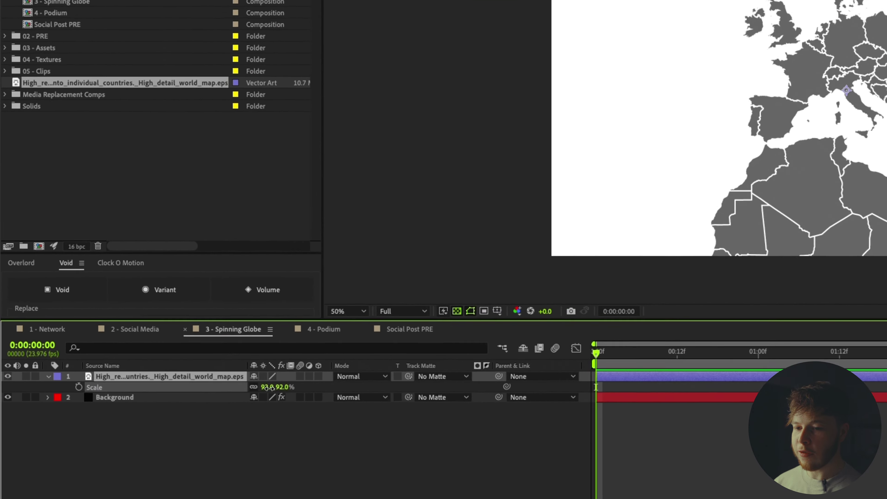
left_click_drag(154, 331, 135, 341)
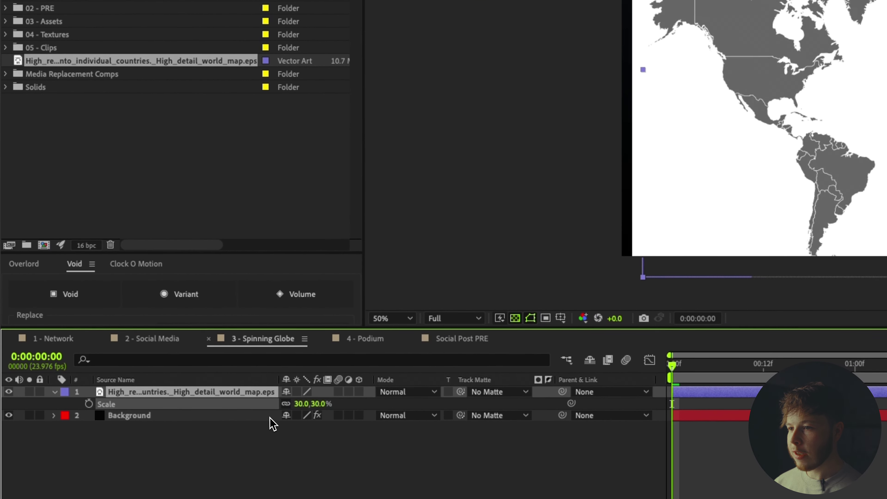
left_click(267, 419)
Apply the Extract effect to the world map layer and lower its White Point to 173 to remove the white background.
key("ctrl+space")
type("ex")
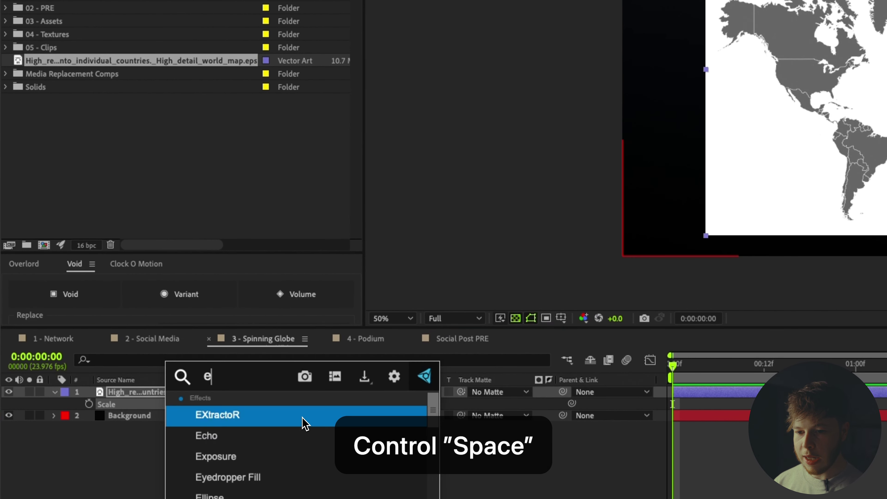
key("Down")
key("Down")
key("Return")
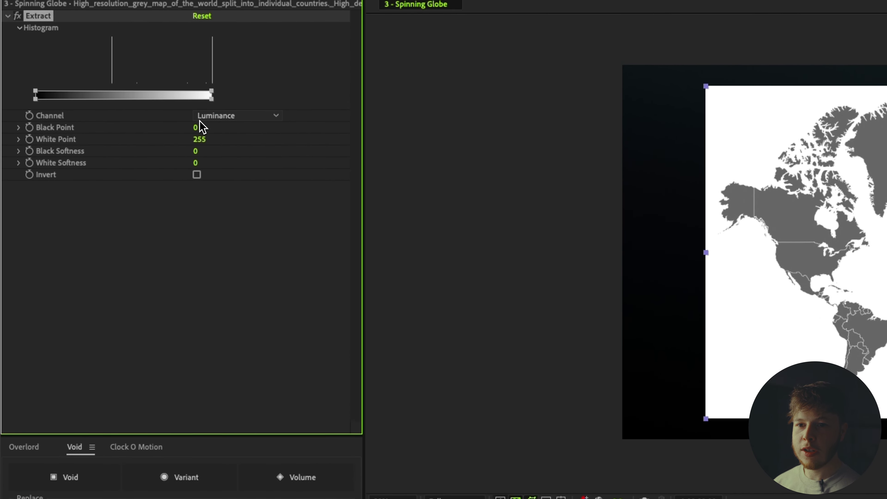
left_click_drag(211, 98, 163, 101)
Add a Fill effect to the world map layer and set its color to white.
key("ctrl+space")
type("f")
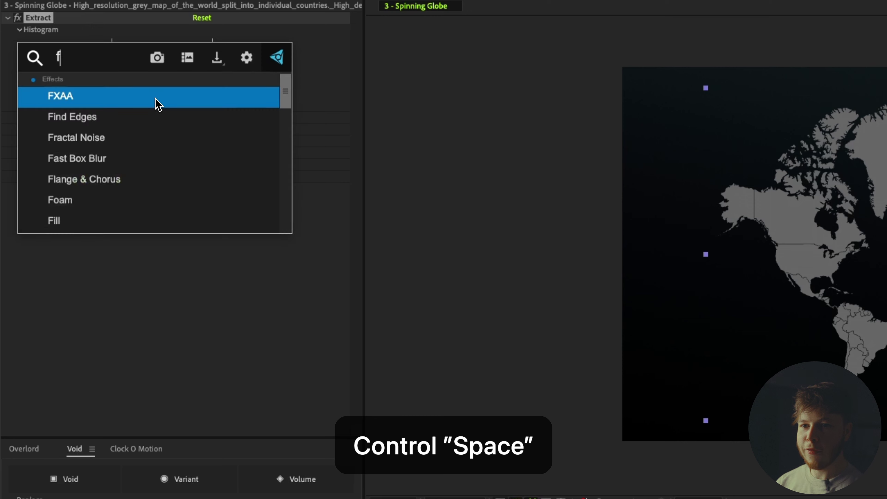
type("ill")
key("Return")
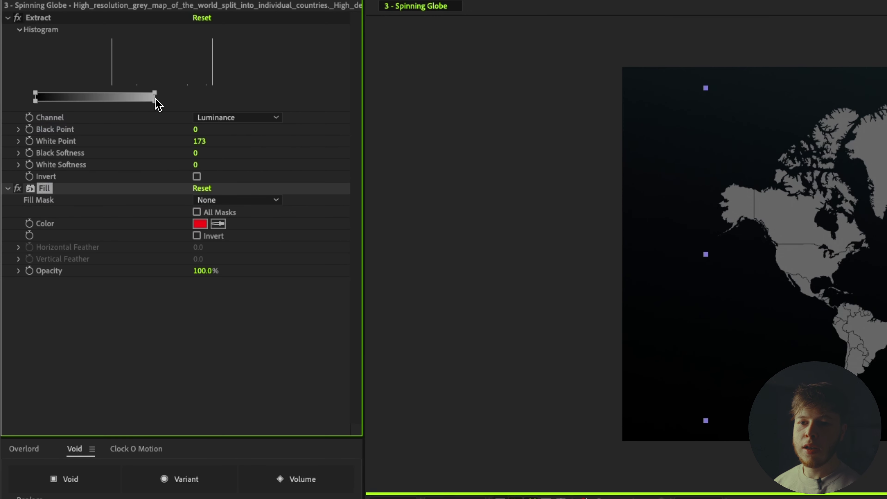
left_click(196, 226)
type("ffffff")
key("Return")
Pre-compose the world map layer as Map PRE, moving all attributes into the new composition.
key("super+shift+c")
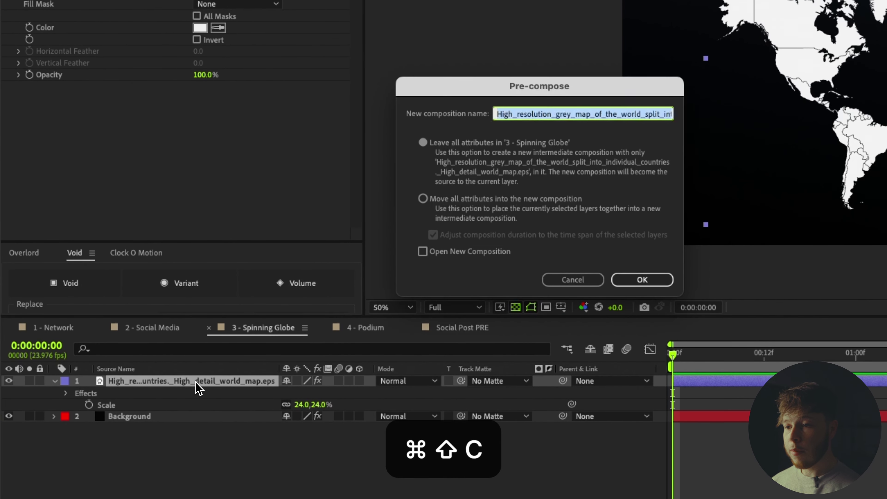
left_click(423, 198)
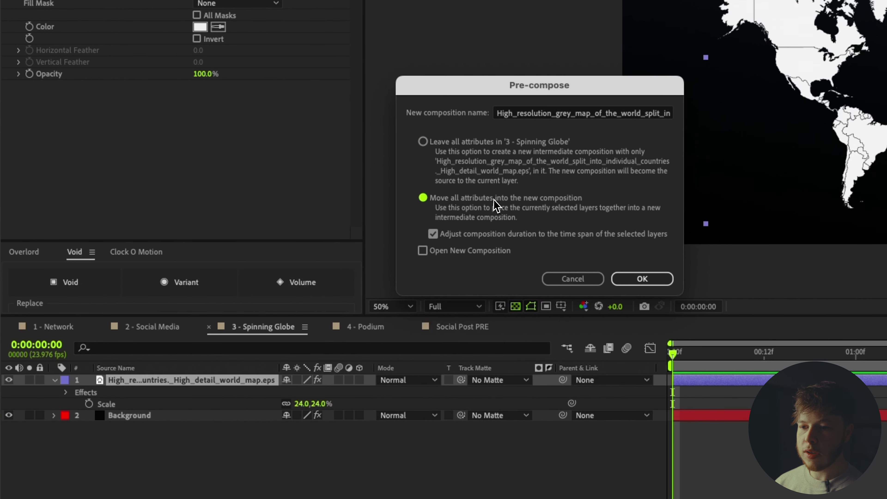
double_click(560, 118)
type("Map PRE")
key("Return")
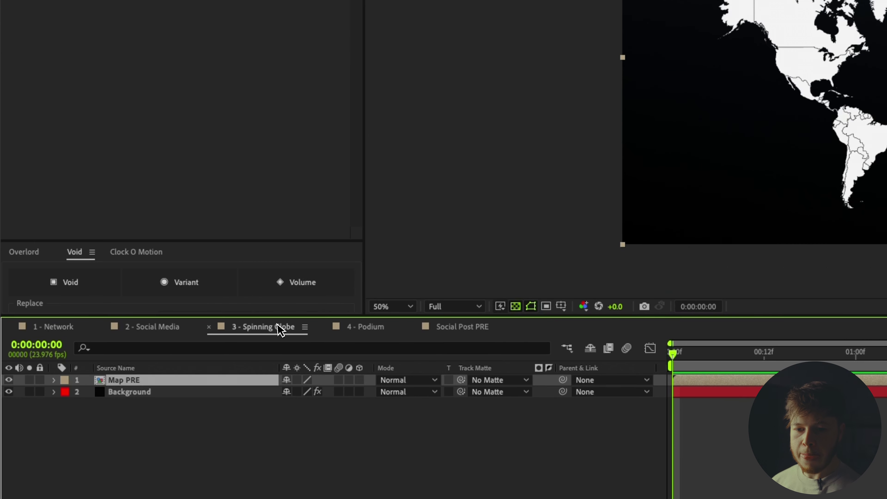
Open Map PRE with the transparency grid turned off and draw a region of interest around the whole world map.
double_click(115, 380)
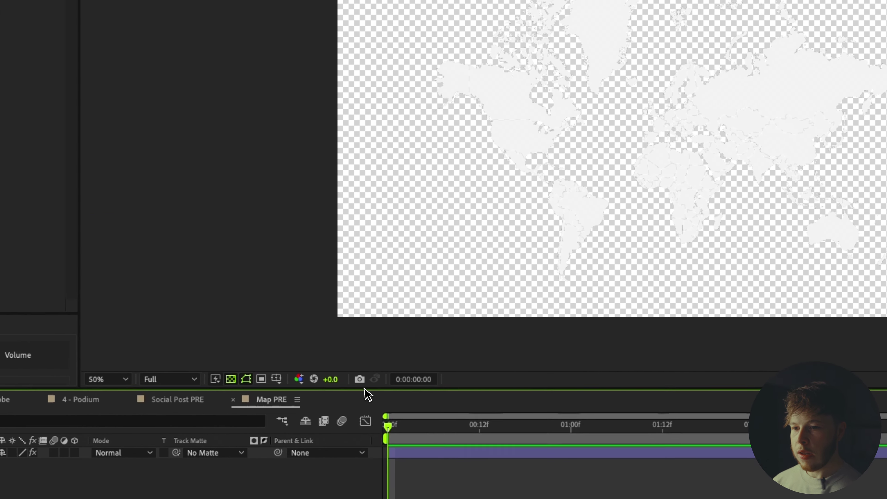
left_click(225, 388)
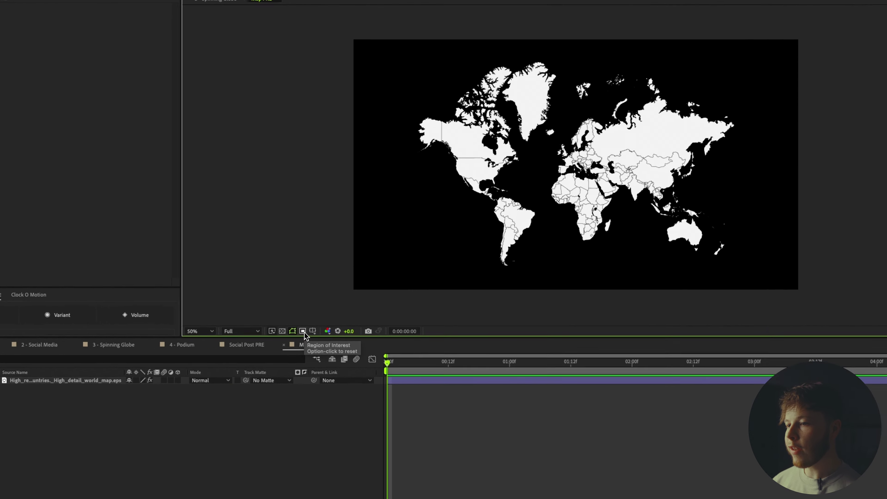
left_click(274, 287)
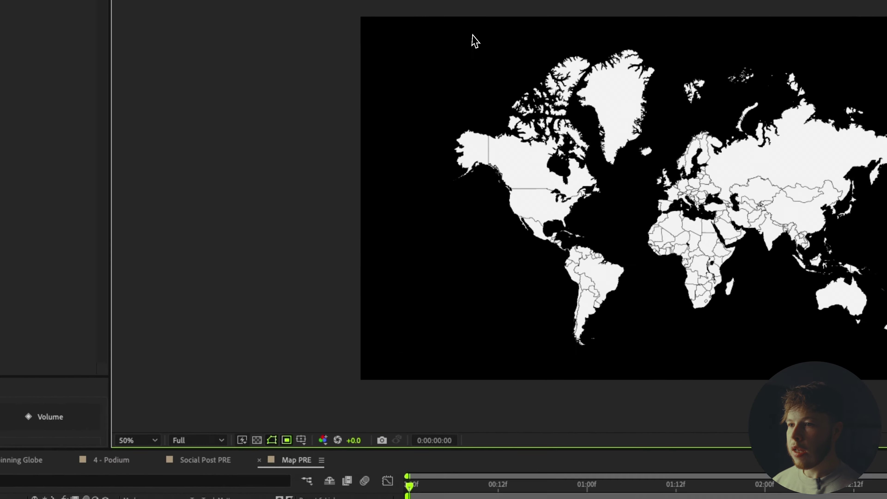
left_click_drag(354, 81, 496, 169)
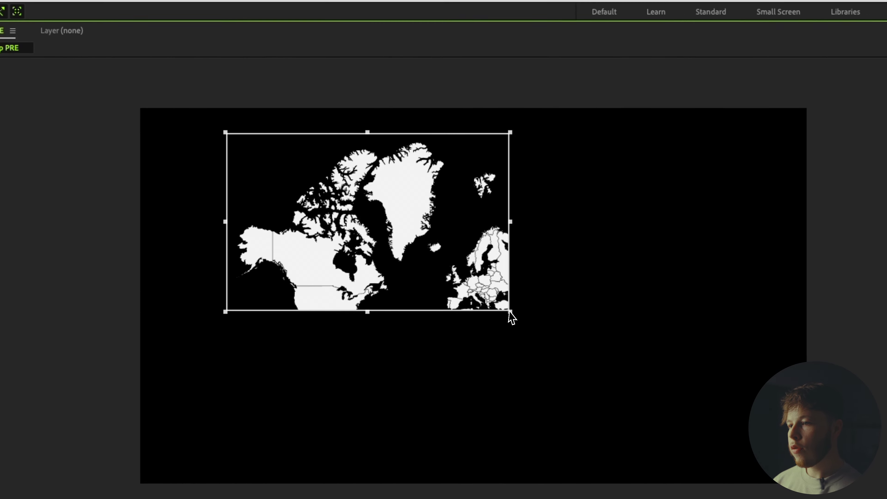
left_click_drag(509, 312, 695, 431)
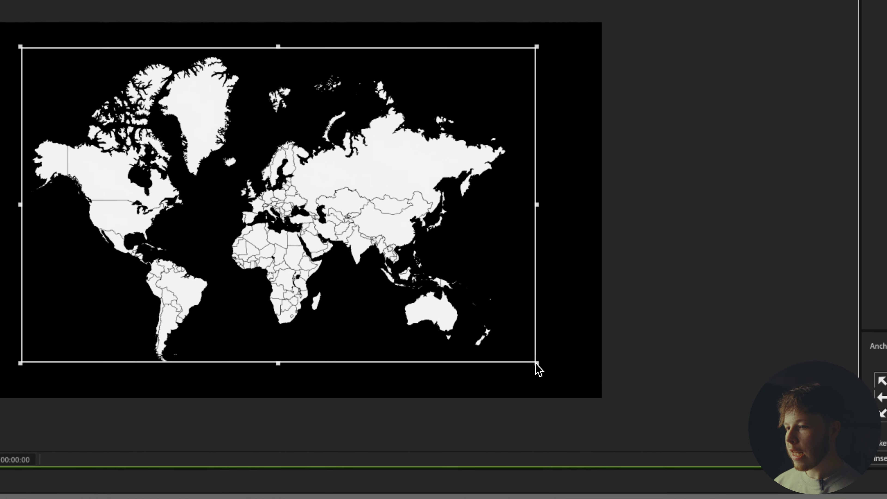
Tighten all four edges of the region of interest so they closely border the outermost landmasses.
scroll(529, 211, "up", 3)
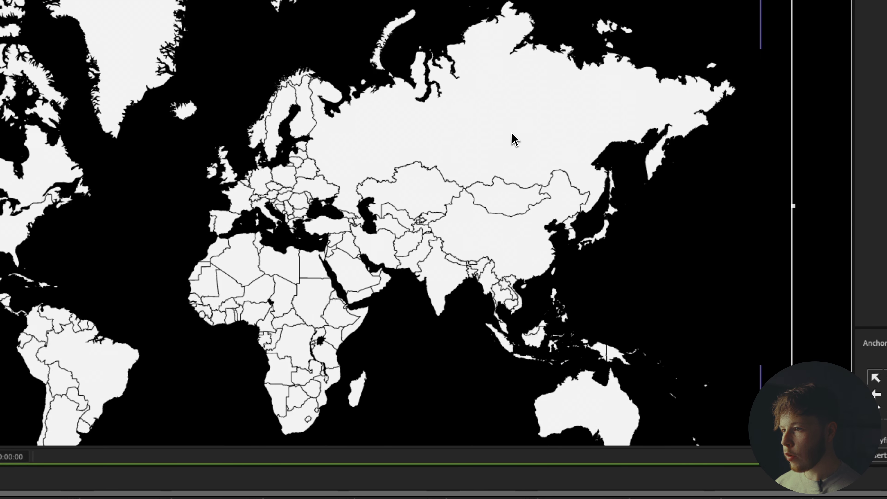
left_click_drag(564, 287, 508, 294)
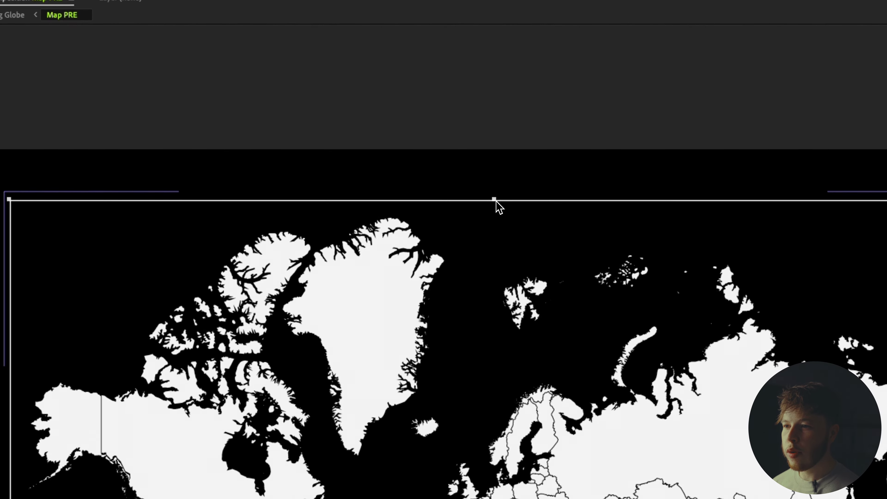
left_click_drag(496, 201, 491, 217)
left_click_drag(342, 324, 466, 126)
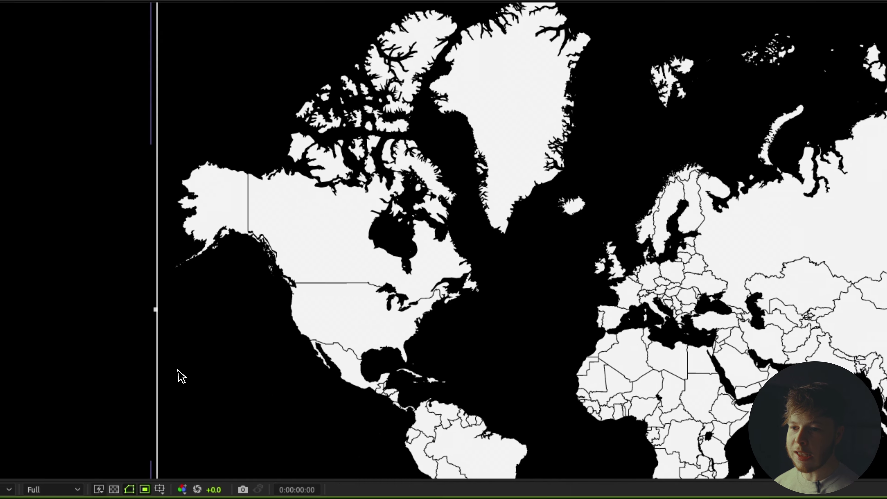
left_click_drag(215, 246, 240, 233)
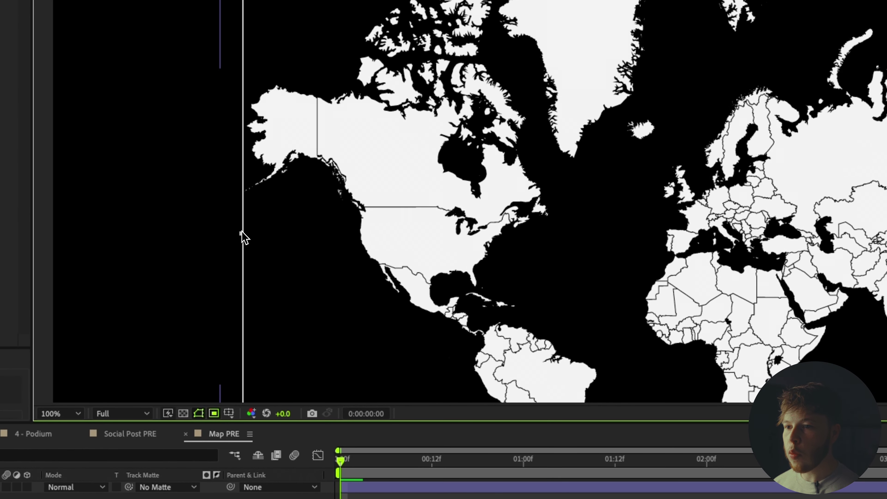
scroll(620, 163, "down", 1)
left_click_drag(658, 250, 649, 206)
scroll(649, 206, "up", 1)
left_click_drag(682, 368, 693, 257)
left_click_drag(631, 291, 693, 133)
scroll(694, 133, "up", 1)
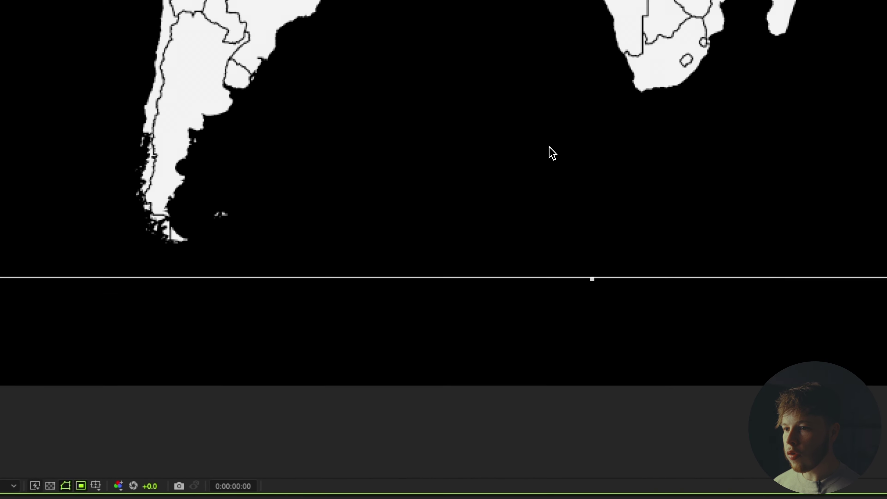
left_click_drag(664, 241, 671, 208)
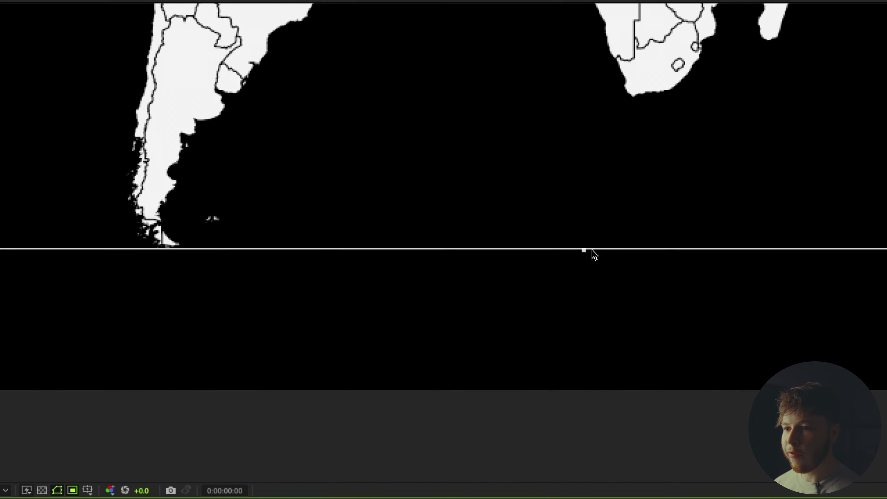
Crop the Map PRE composition to the region of interest.
scroll(566, 196, "down", 4)
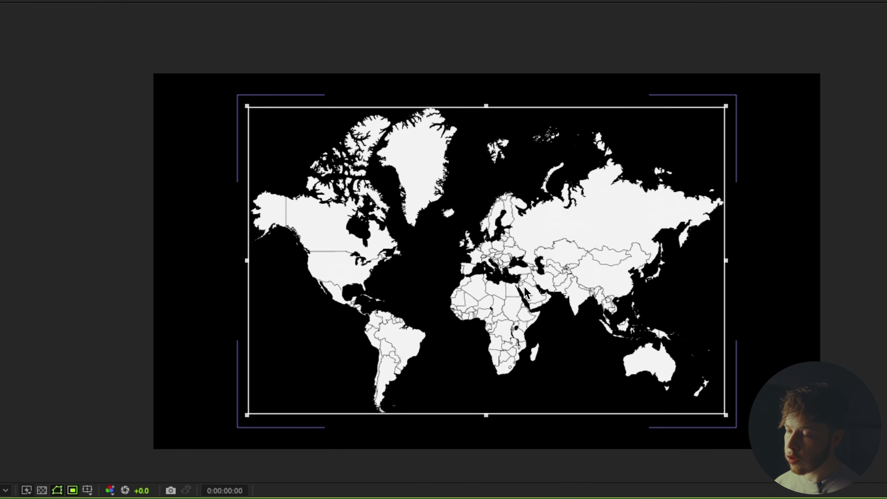
left_click_drag(525, 286, 483, 271)
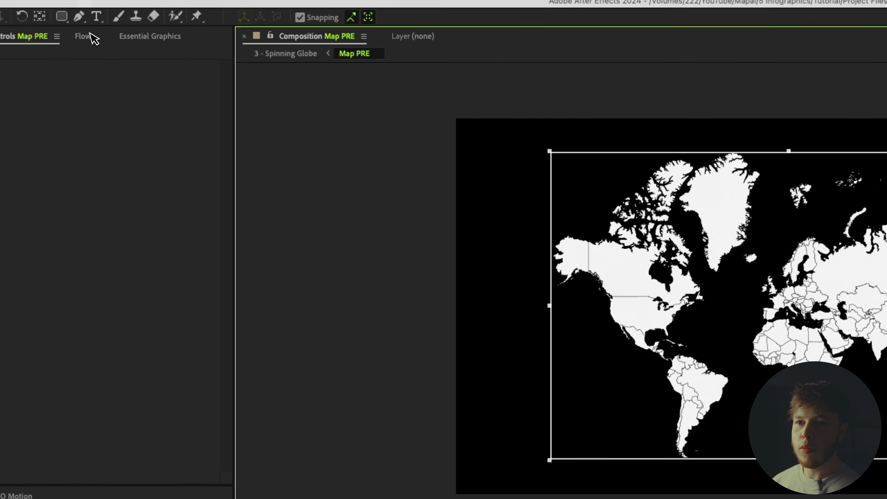
left_click(194, 8)
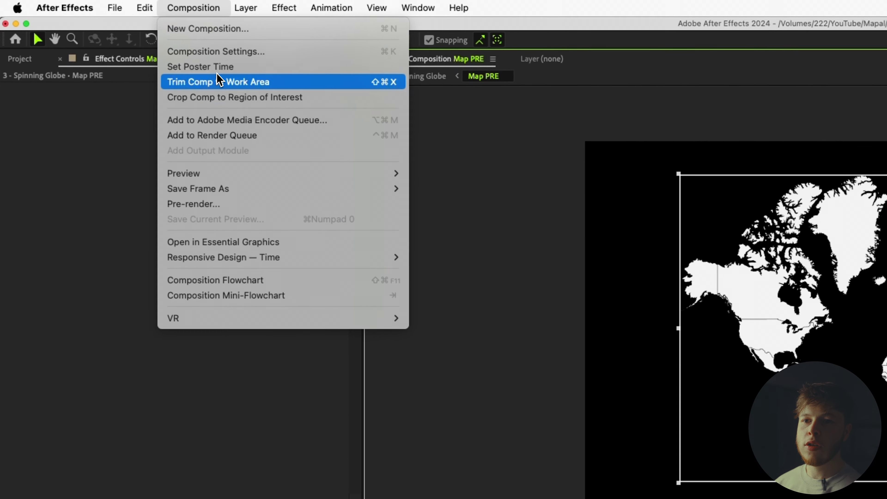
left_click(212, 105)
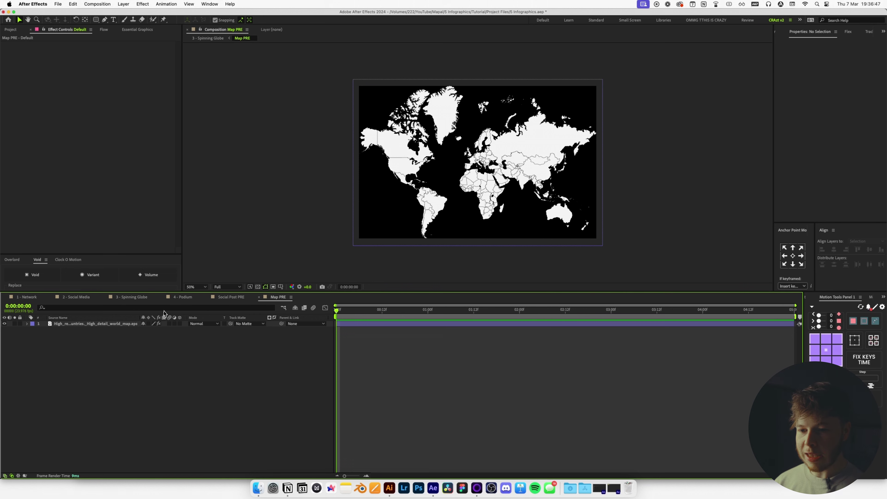
Return to the 3 - Spinning Globe composition and apply the CC Sphere effect to the Map PRE layer.
left_click(134, 298)
key("ctrl+space")
type("cc sp")
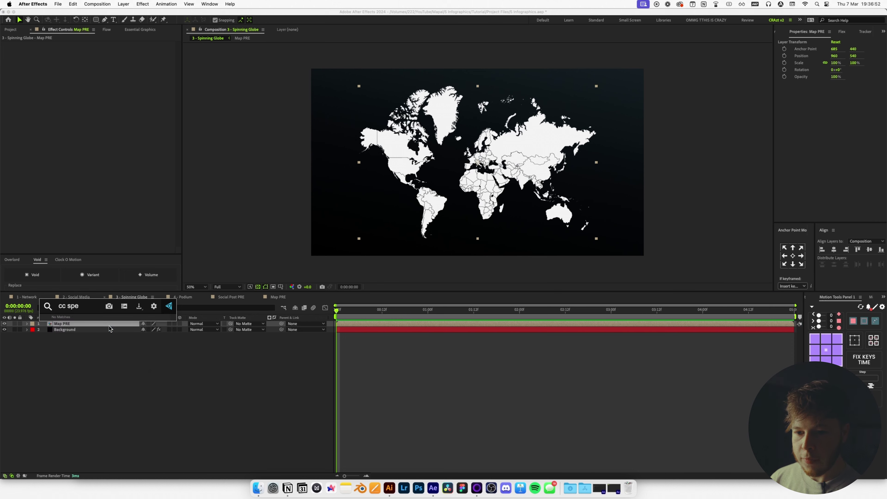
left_click(109, 325)
key("/")
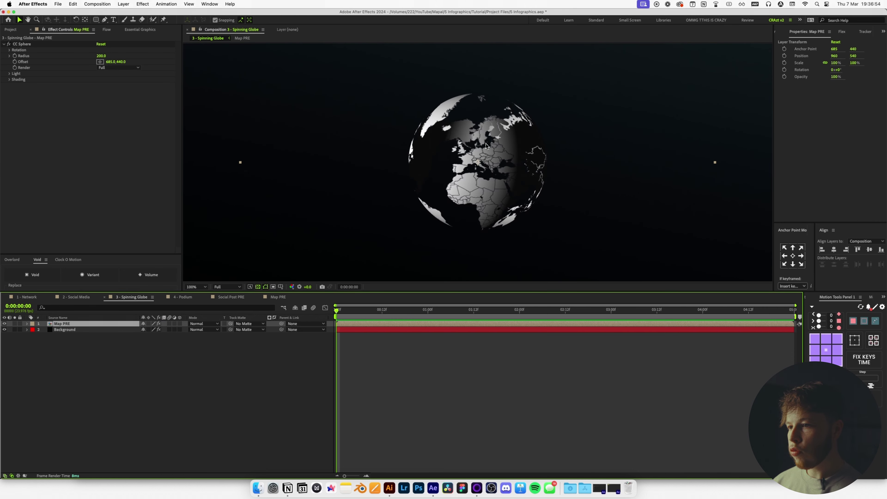
Set the CC Sphere shading to Ambient 100 with Diffuse, Specular and Metal at 0 and Roughness at its 0.001 minimum.
left_click(9, 80)
left_click(9, 74)
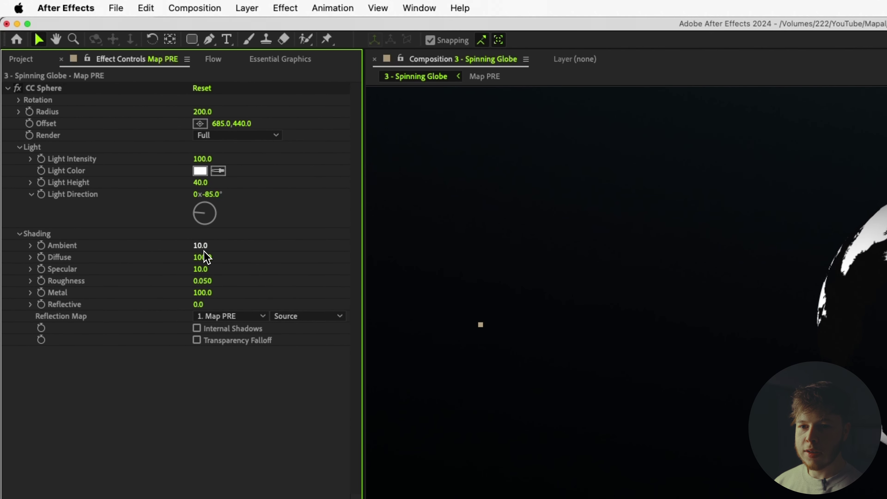
key("Return")
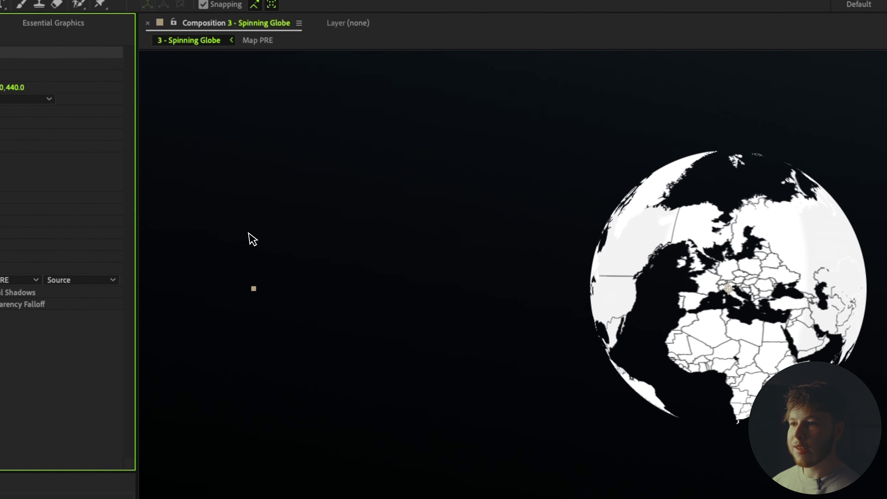
left_click(196, 238)
type("0")
key("Tab")
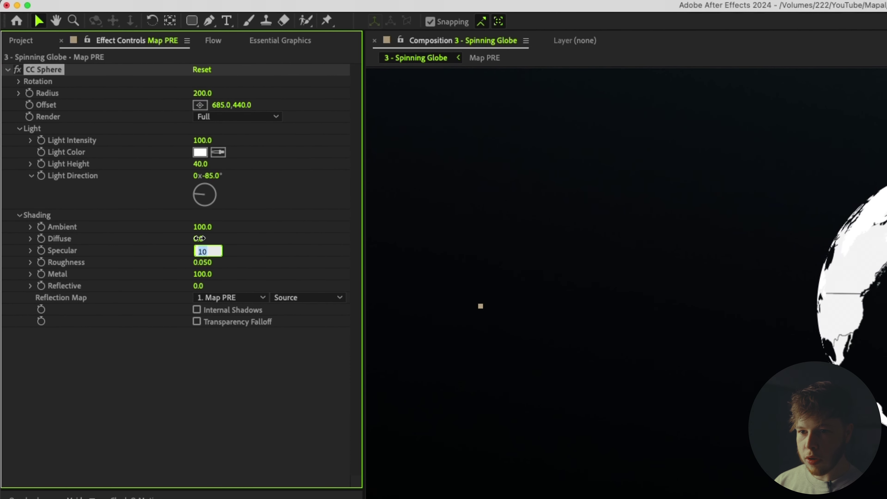
type("0")
key("Tab")
type("0")
key("Tab")
type("0")
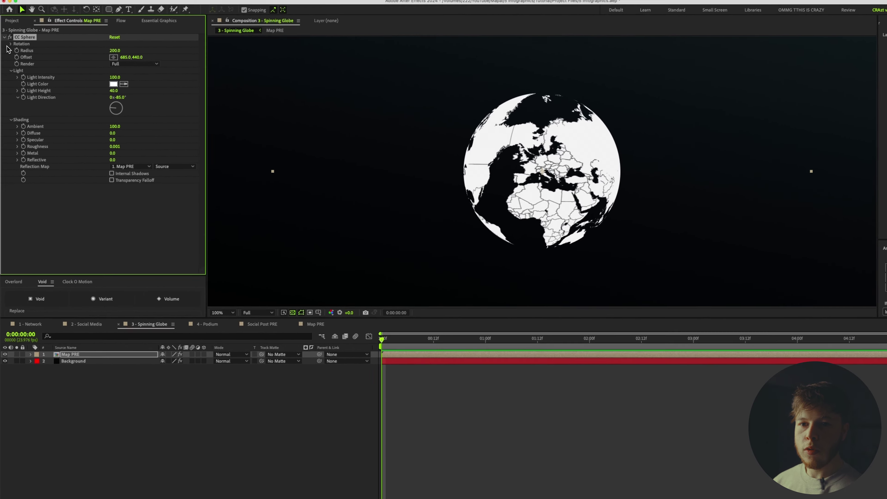
Try spinning the globe with CC Sphere's Rotation Y and reset it to 0.
left_click(9, 49)
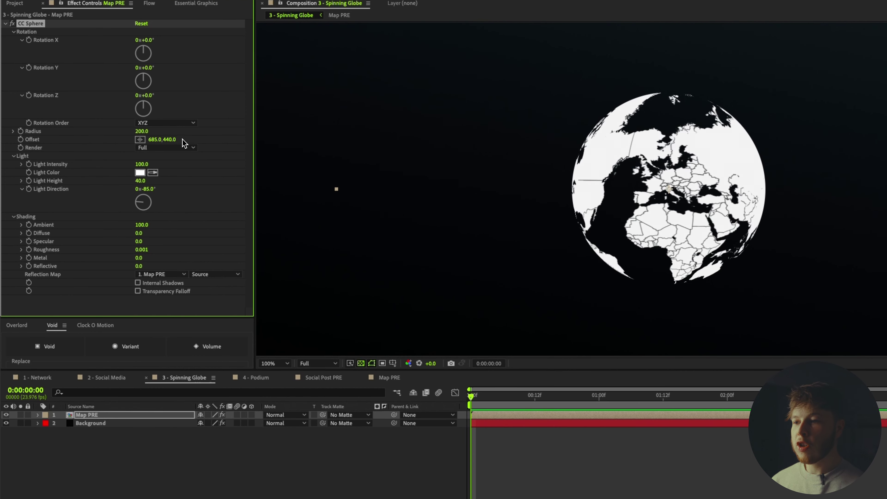
left_click_drag(151, 73, 297, 113)
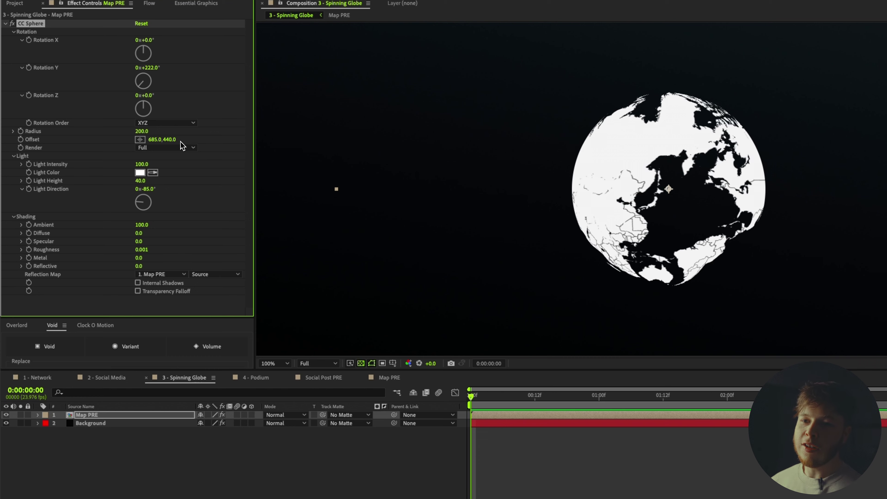
type("0")
key("Return")
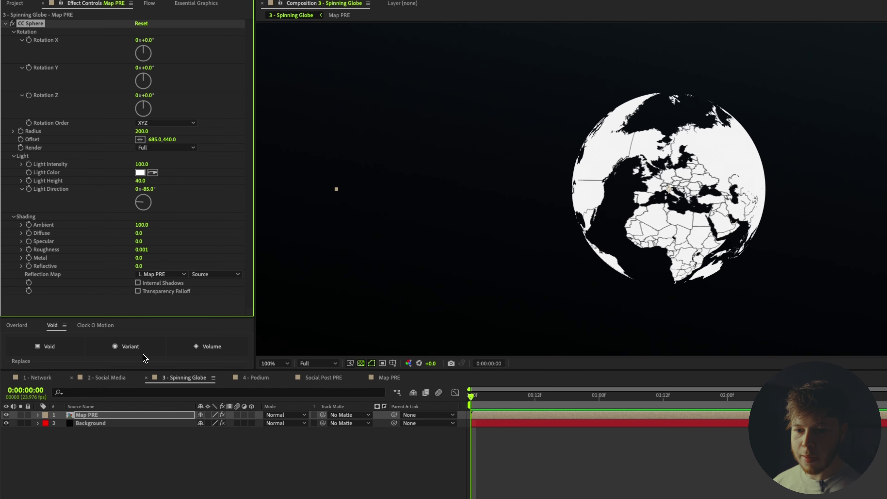
Duplicate the Map PRE layer, setting CC Sphere's Render to Outside on the upper copy and Inside on the lower one.
key("super+d")
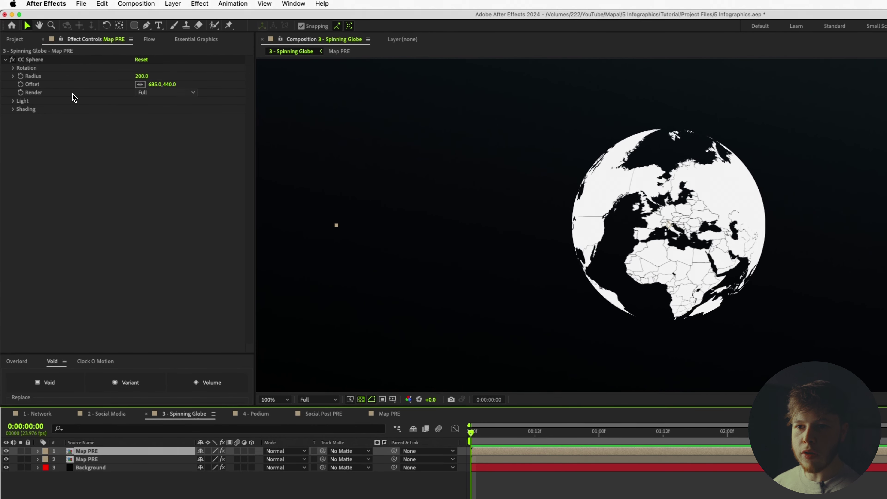
left_click(147, 93)
left_click(157, 101)
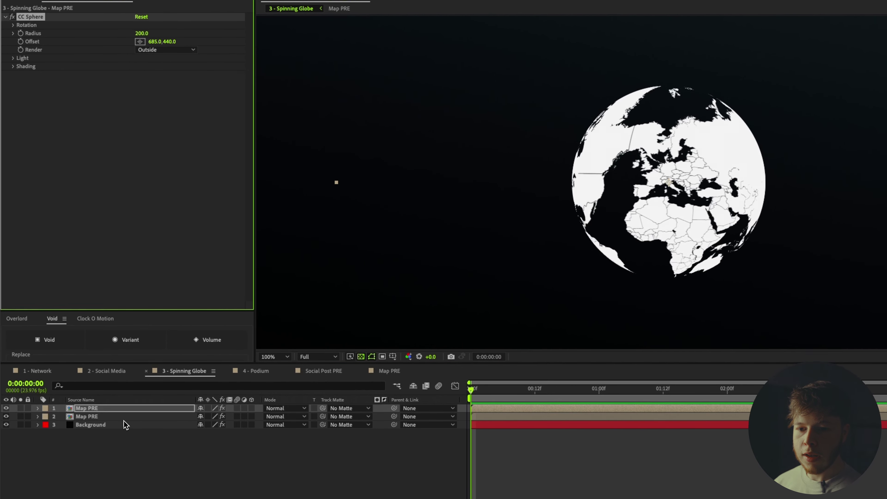
left_click(107, 459)
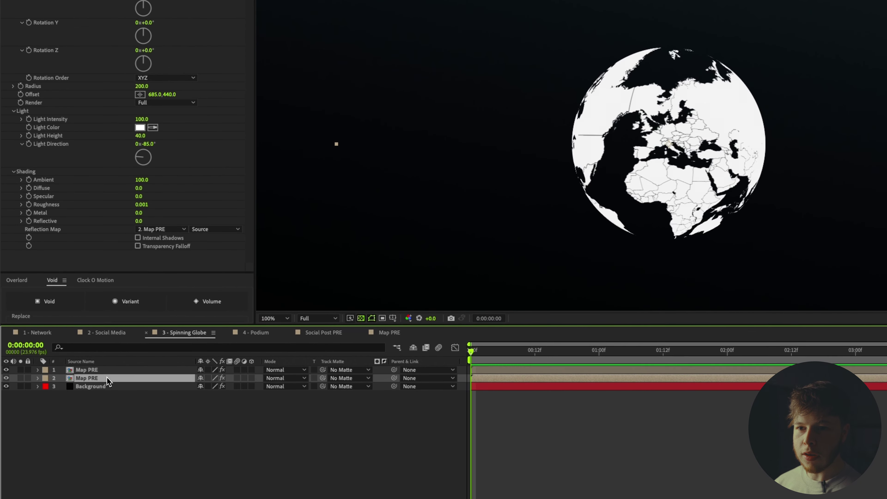
left_click(172, 103)
left_click(154, 135)
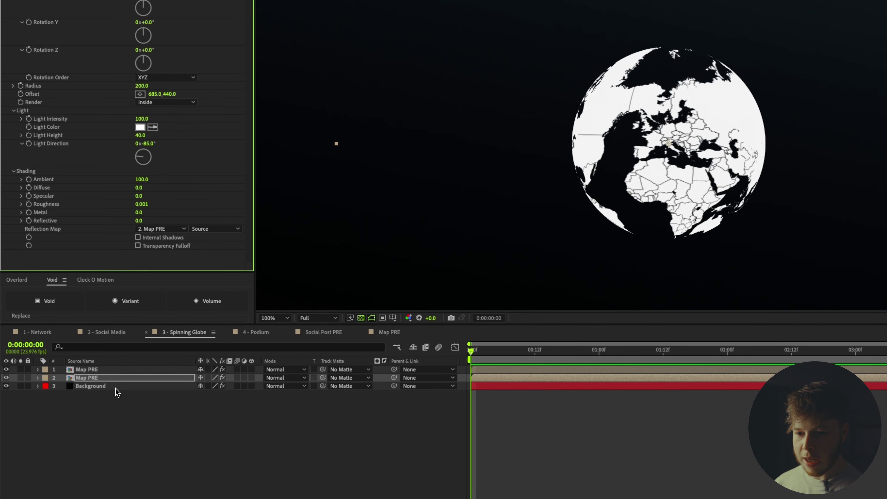
Apply the Fill effect to the lower Map PRE layer and set its colour to a light grey, about C4BCBC.
key("ctrl+space")
type("fi")
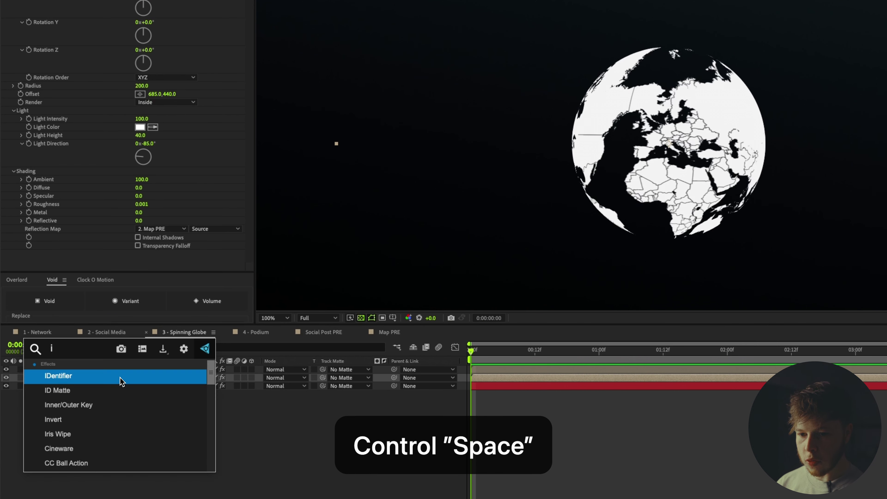
type("ll")
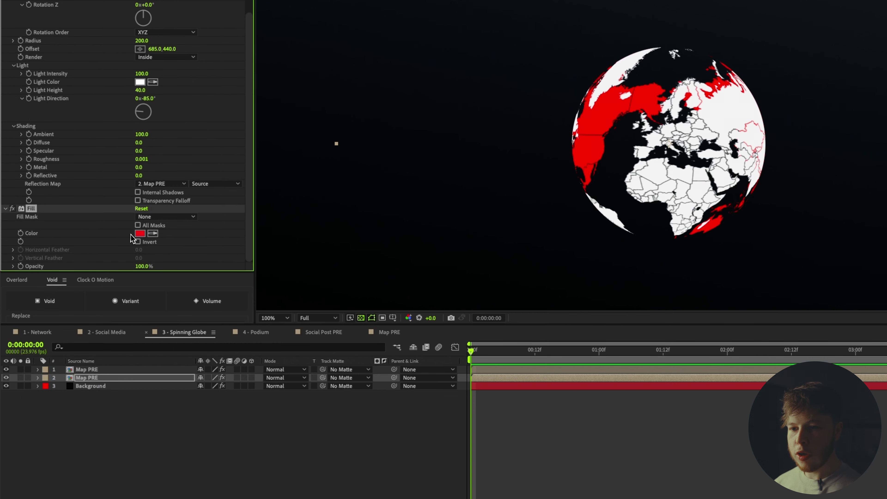
left_click(140, 235)
left_click(628, 378)
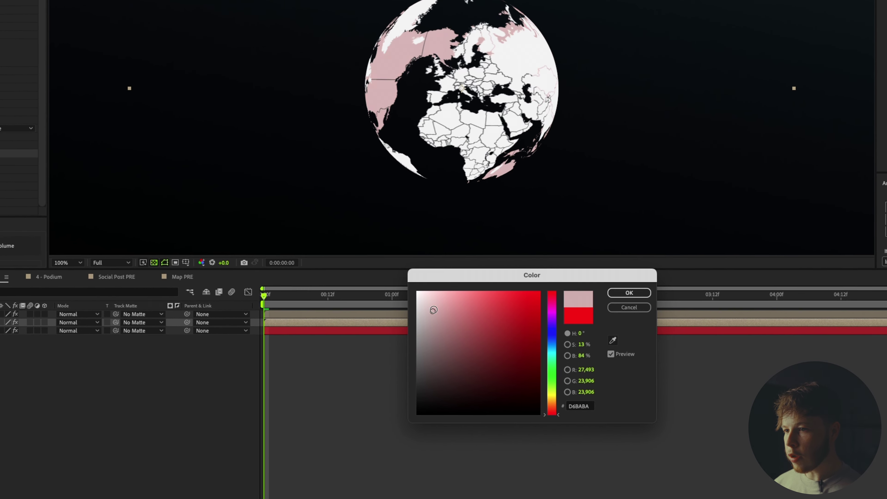
left_click_drag(419, 323, 418, 314)
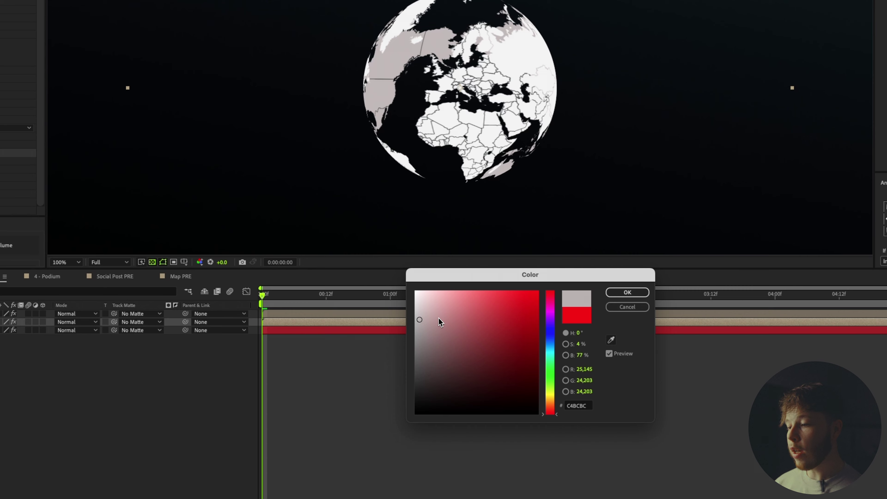
left_click(615, 291)
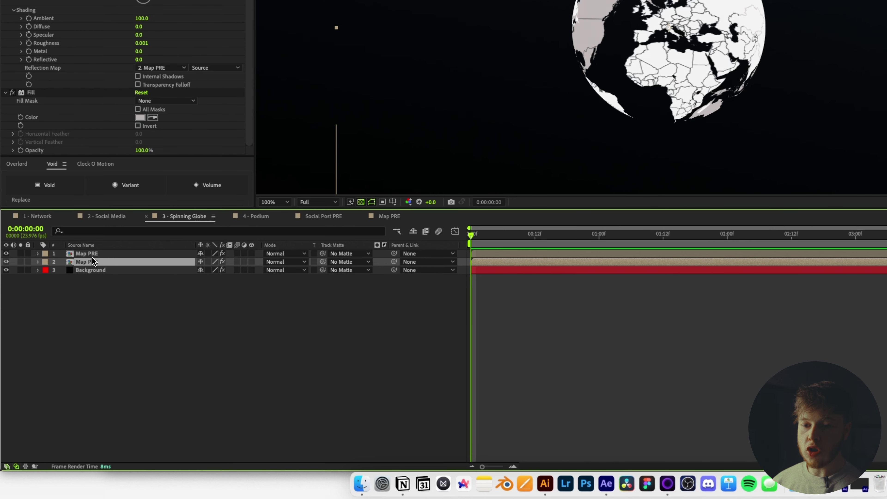
Link the lower Map PRE's CC Sphere Rotation X, Y and Z to the upper copy's matching properties and test the spin.
left_click(87, 254, "shift")
left_click(100, 231)
type("rota")
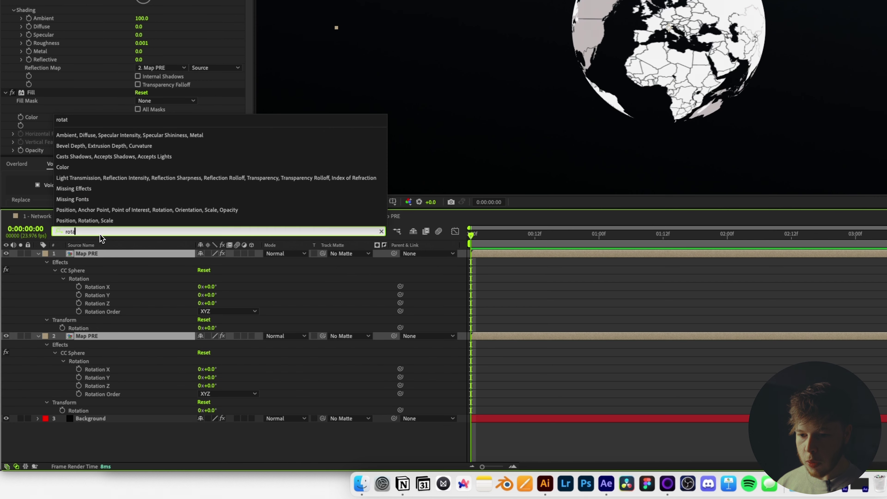
left_click(308, 292)
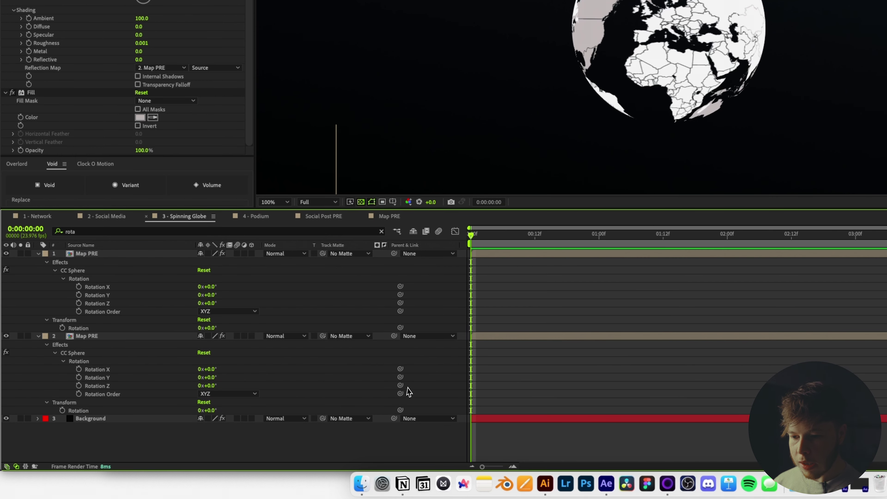
left_click_drag(401, 385, 97, 310)
left_click_drag(400, 377, 105, 295)
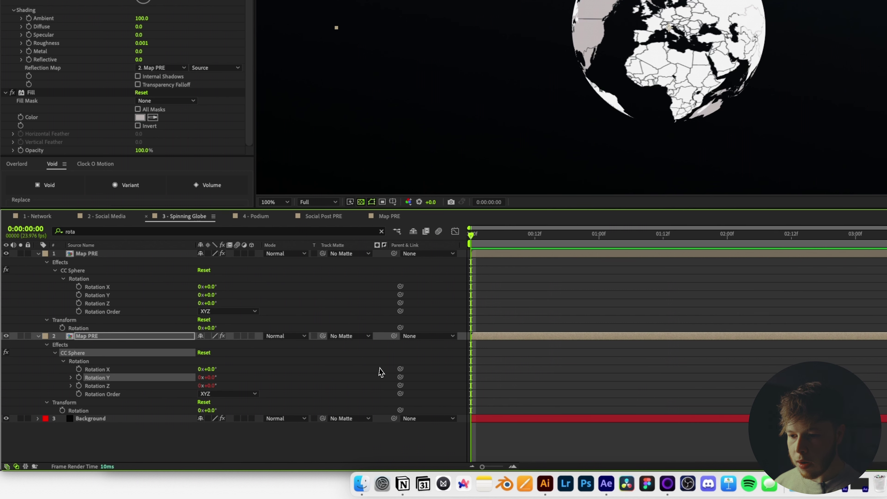
left_click_drag(400, 369, 303, 293)
key("super+z")
left_click_drag(210, 295, 368, 300)
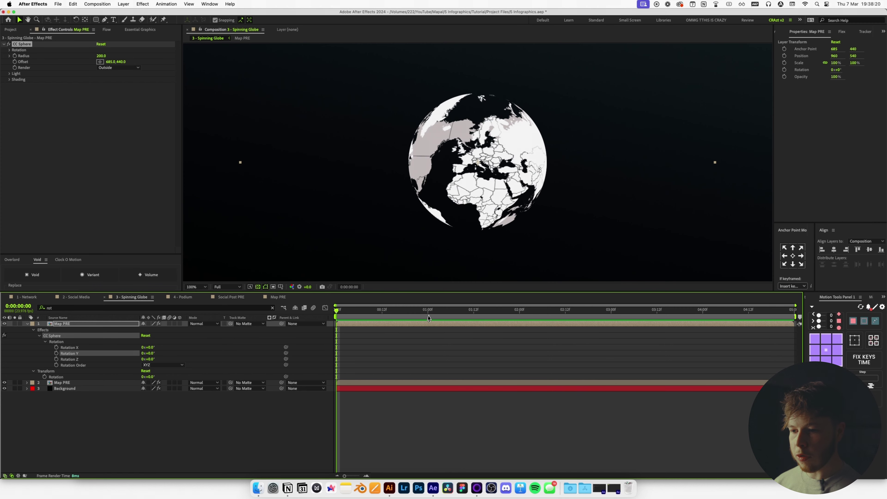
Keyframe the upper Map PRE's CC Sphere Rotation Y from 0 at the start to -1 revolution at 2 seconds and preview it.
left_click(56, 353)
left_click_drag(517, 310, 520, 333)
left_click(143, 353)
type("-1")
key("Return")
key("space")
key("space")
Slow the spin by moving the second Rotation Y keyframe past the end of the composition, and preview it.
left_click_drag(520, 354, 886, 354)
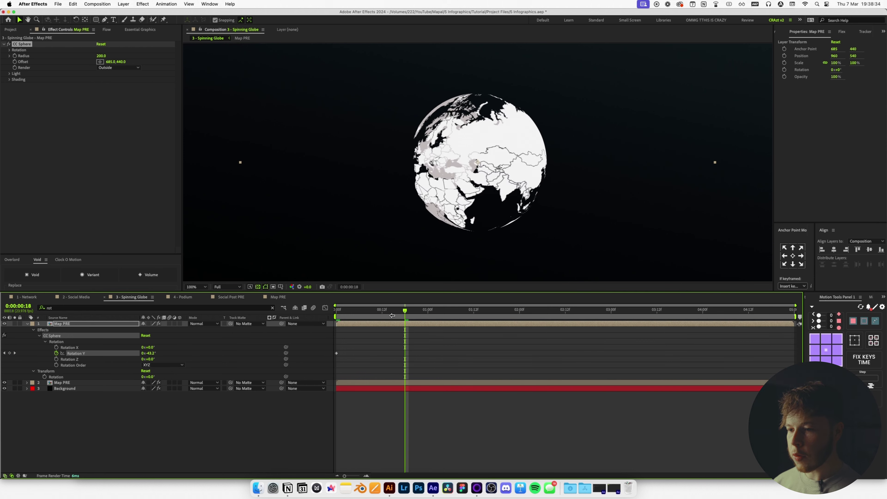
key("space")
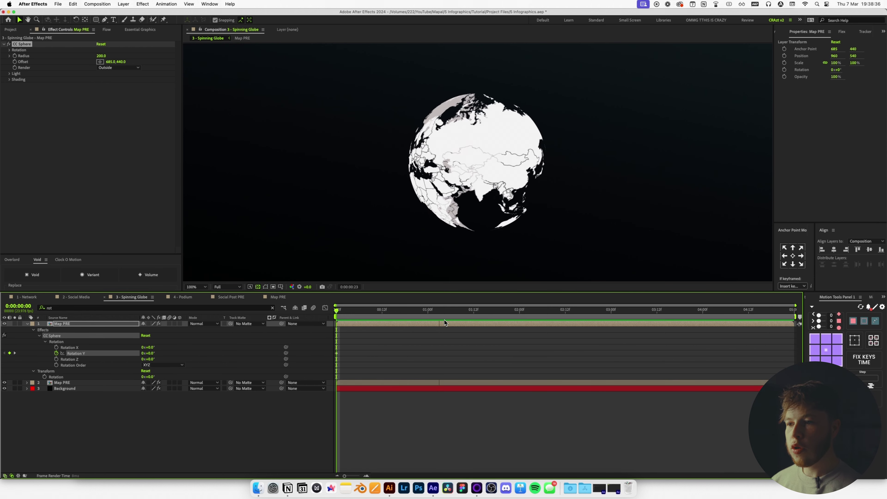
key("space")
Open the Map PRE composition and draw a circle about 17 px wide over western Russia as a location marker.
double_click(70, 324)
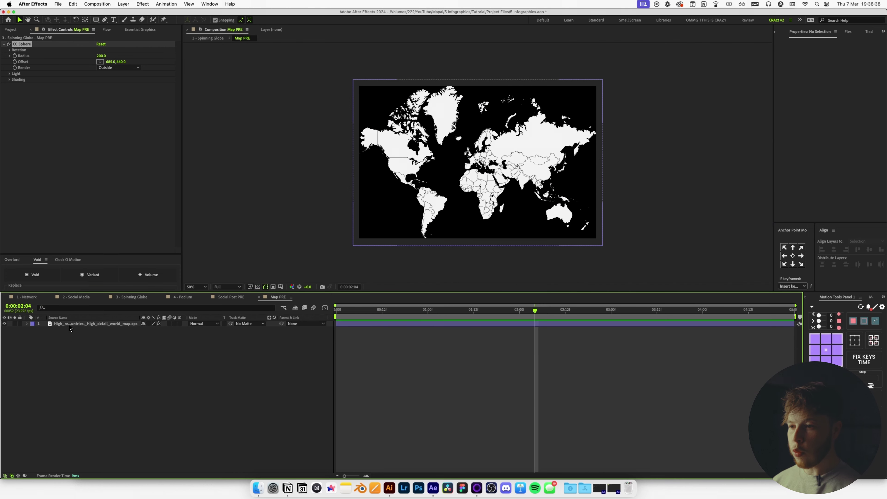
key("period")
key("period")
key("h")
left_click_drag(473, 164, 437, 91)
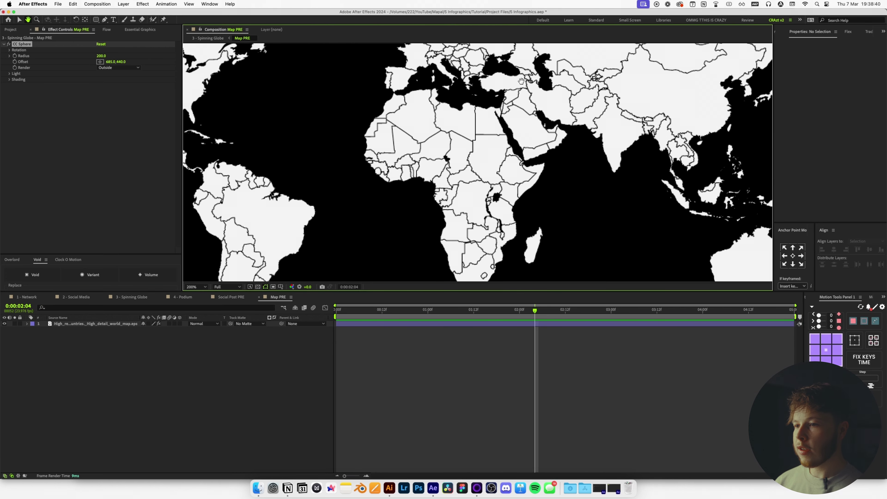
left_click_drag(522, 81, 445, 198)
scroll(460, 170, "up", 2)
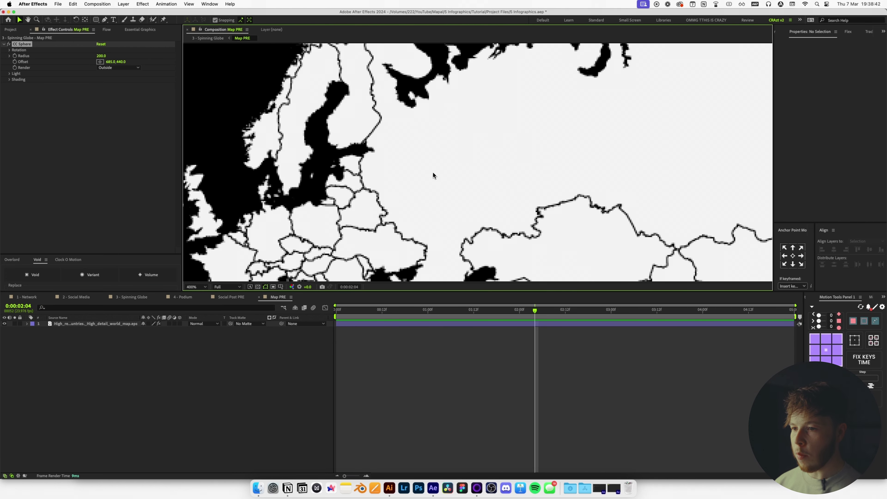
left_click_drag(99, 22, 114, 36)
left_click_drag(410, 175, 435, 193)
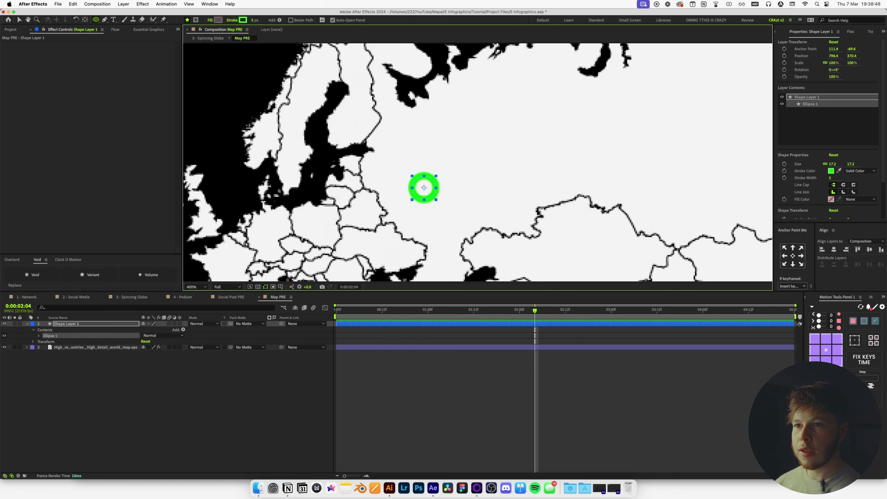
Give the marker circle a white stroke and a blue fill.
left_click(242, 20)
mouse_move(485, 351)
left_mouse_down()
mouse_move(440, 351)
mouse_move(441, 327)
left_mouse_up()
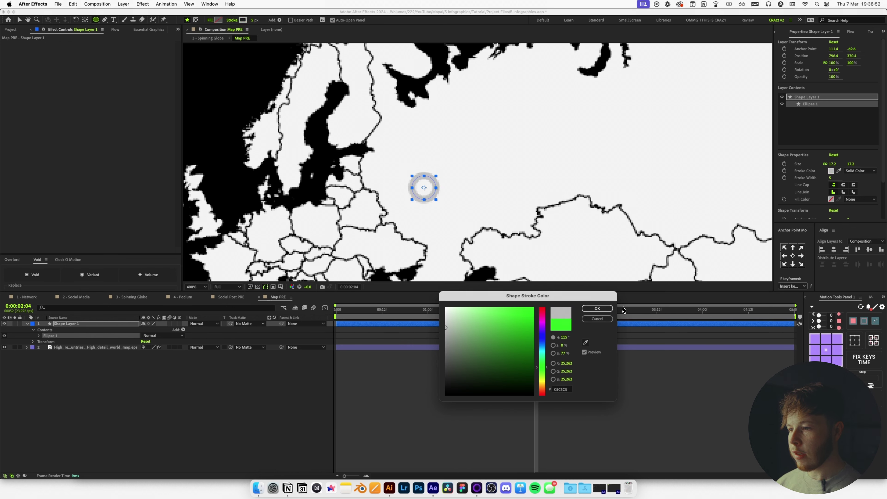
left_click(598, 309)
left_click(218, 20)
left_click_drag(543, 347, 545, 340)
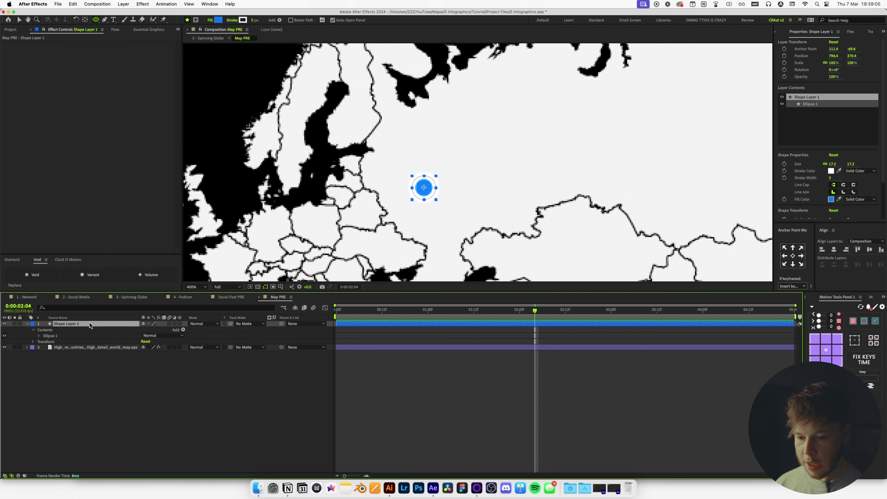
Apply a Drop Shadow to the marker with 24% opacity, distance 0 and softness 24.
key("ctrl+space")
type("dro")
left_click(90, 322)
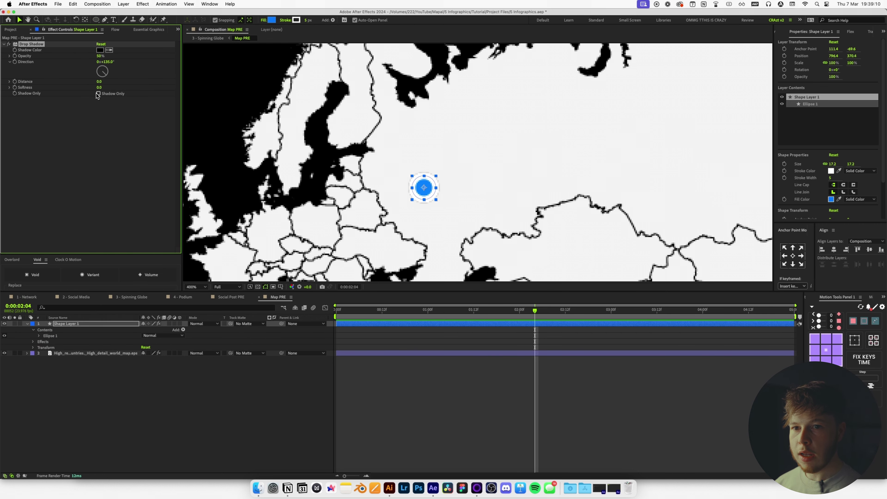
left_click_drag(100, 90, 82, 61)
scroll(420, 161, "down", 1)
left_click(483, 381)
Reduce the marker circle's stroke width to 3 px.
left_click_drag(460, 159, 497, 149)
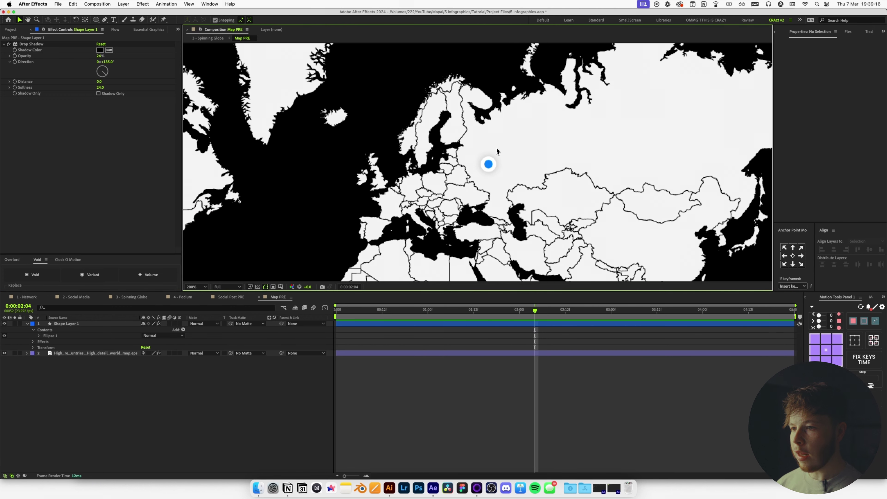
left_click(488, 163)
left_click_drag(308, 20, 307, 22)
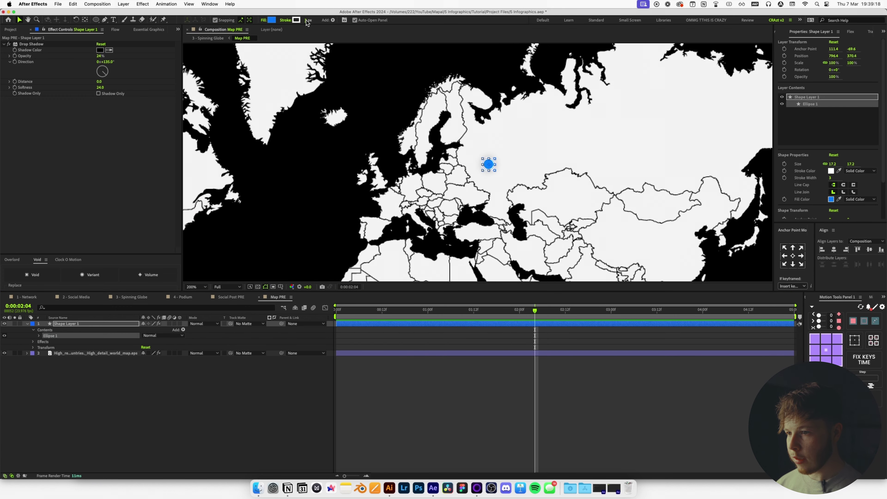
left_click(411, 359)
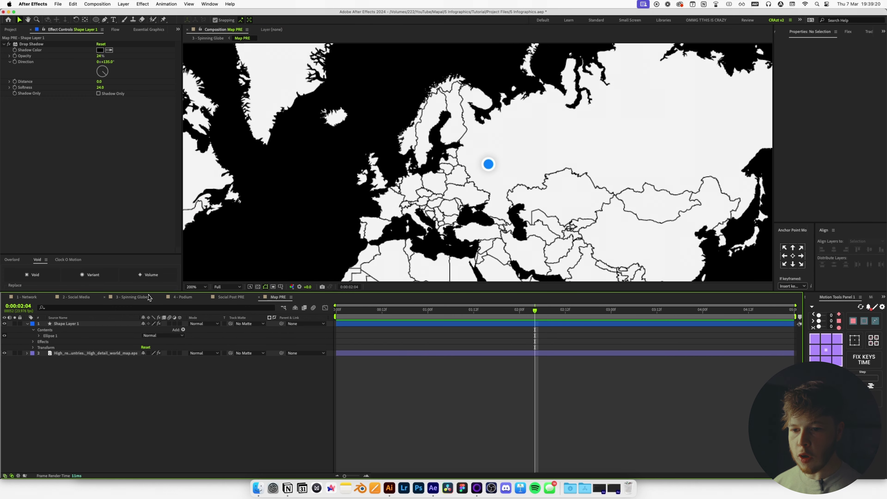
Return to 3 - Spinning Globe, keyframe Rotation Y at 2:04 to bring the marker towards the globe's centre, and hide the lower Map PRE.
left_click(120, 299)
left_click_drag(151, 353, 188, 353)
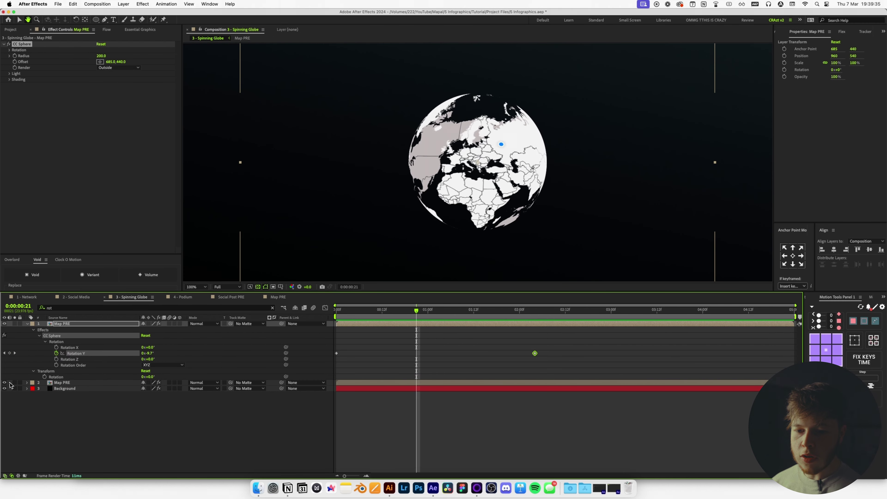
left_click(4, 382)
key("space")
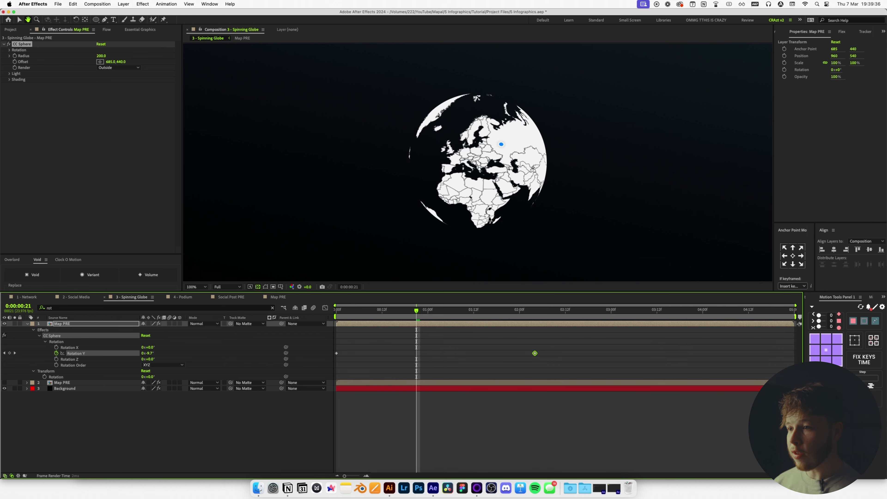
key("space")
scroll(431, 121, "down", 1)
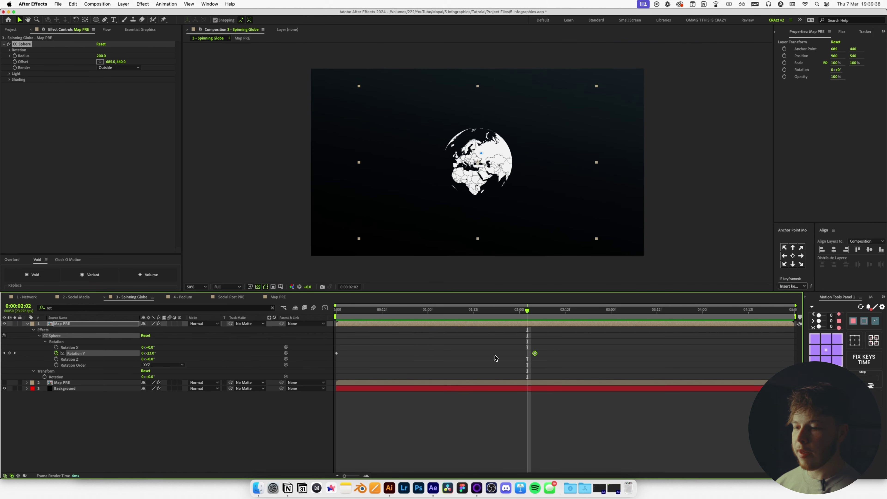
Create a new white solid and apply the Grid effect to it.
left_click(492, 430)
key("period")
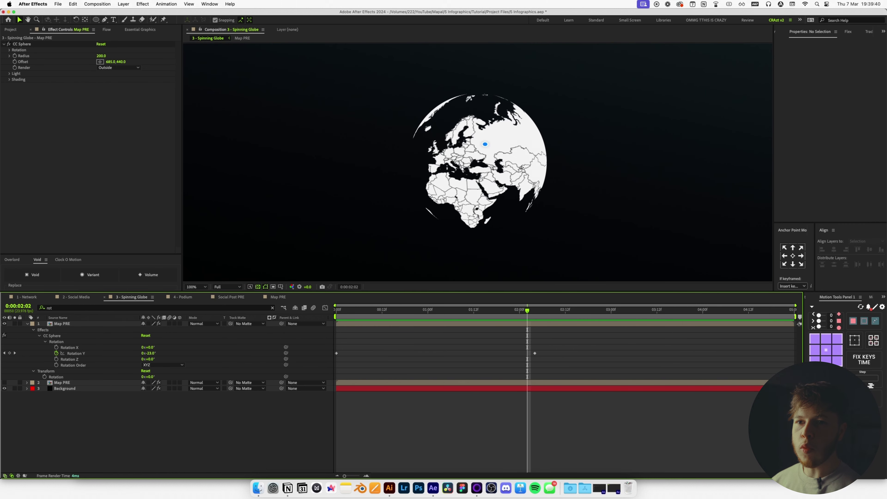
key("super+y")
key("Return")
key("ctrl+space")
type("grid")
key("Return")
Size the grid from Width & Height Sliders, with width 111.8, height 74.8 and border 2.
left_click(118, 56)
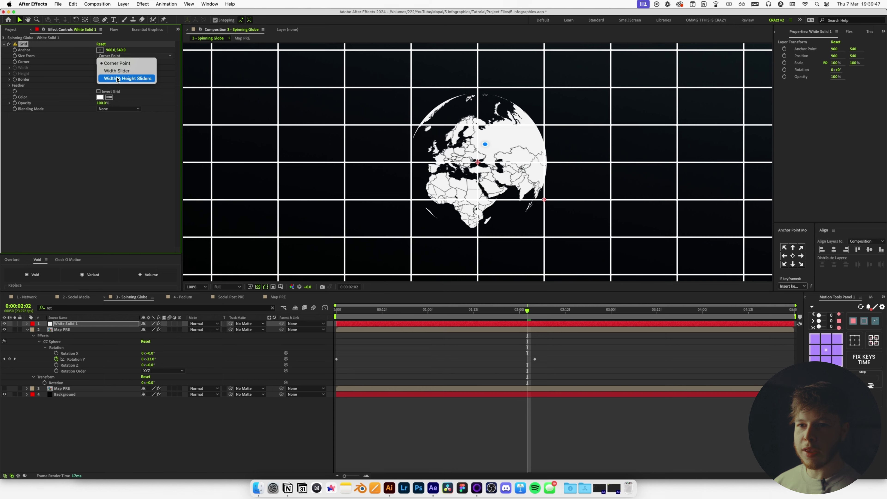
left_click(118, 79)
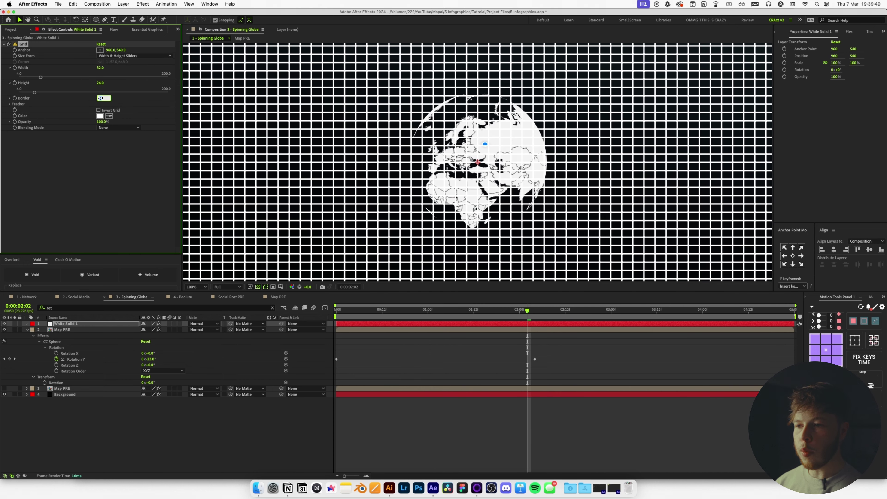
type("2")
key("Return")
left_click_drag(99, 77, 73, 92)
key("comma")
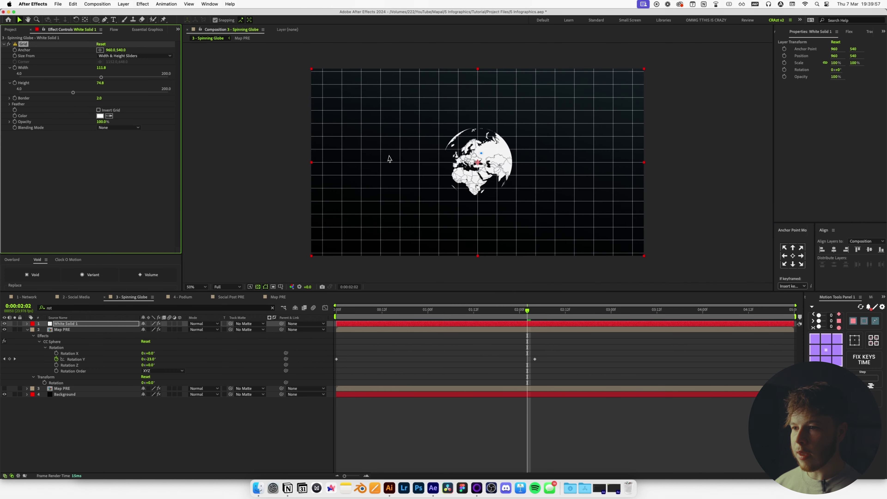
Draw a rectangle about 867 x 444 px as a new shape layer over the grid and centre it in the composition.
left_click(489, 406)
key("period")
left_click_drag(97, 20, 114, 23)
left_click_drag(343, 90, 644, 244)
key("v")
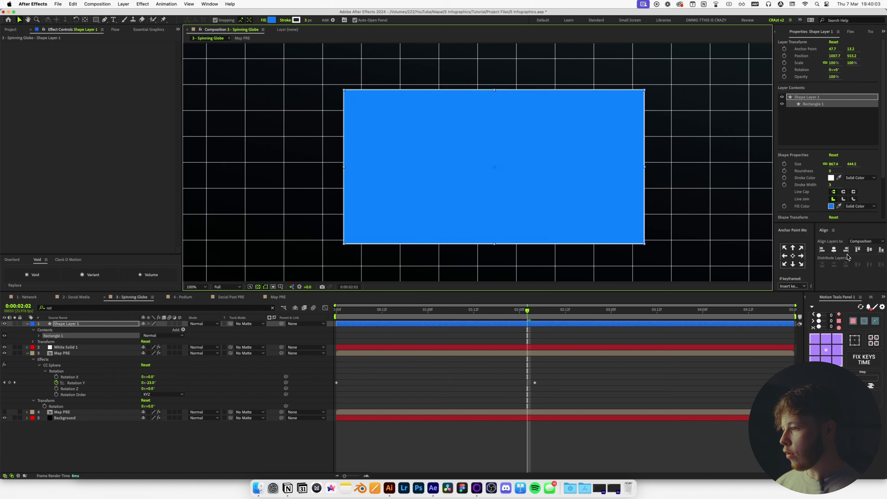
left_click(834, 249)
left_click(870, 249)
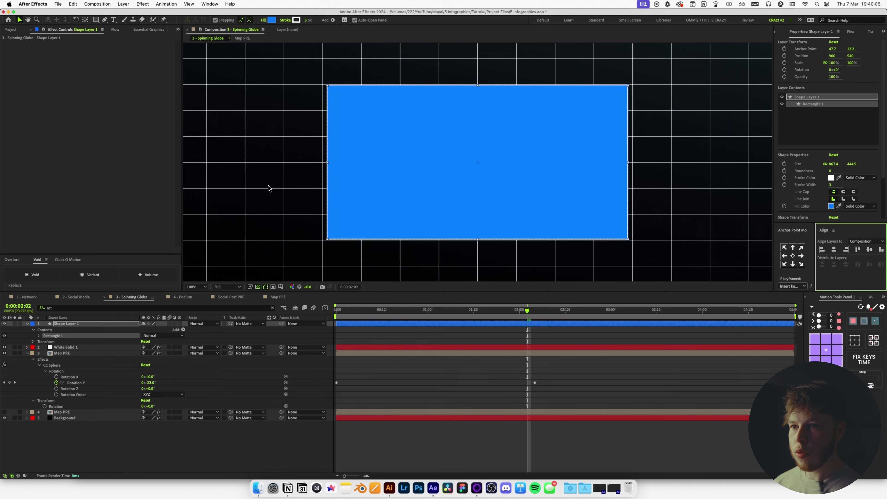
Remove the rectangle's stroke and set its fill colour to black.
left_click(285, 20)
left_click(409, 231)
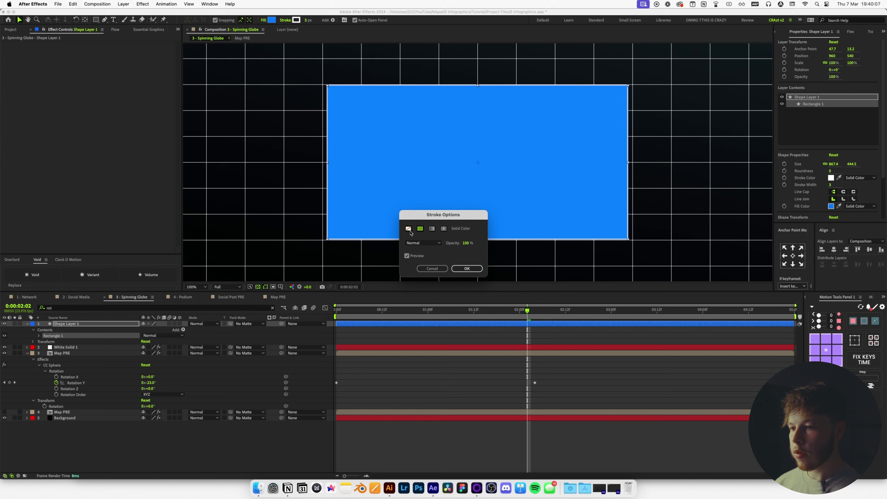
left_click(467, 269)
left_click(271, 20)
left_click_drag(474, 332, 427, 410)
left_click(607, 310)
Apply Fast Box Blur and Solid Composite to the rectangle's shape layer, with a blur radius of 48.
key("ctrl+space")
type("fast")
key("Return")
key("ctrl+space")
type("sol")
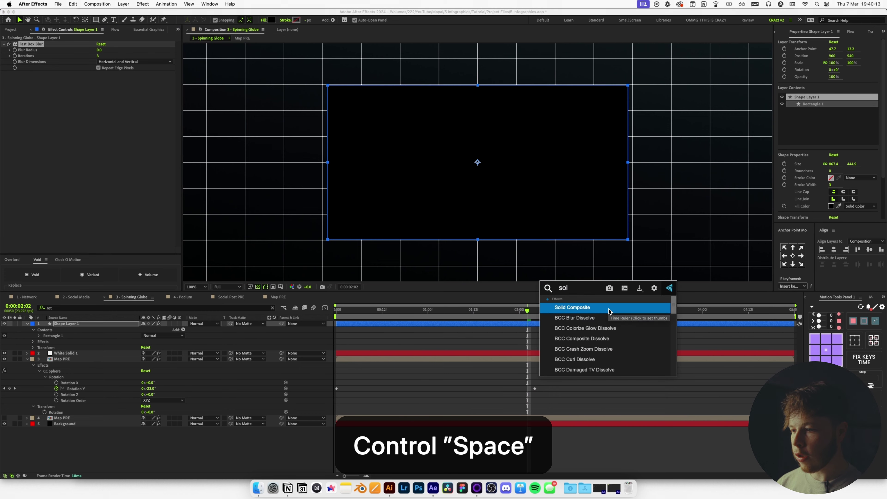
key("Return")
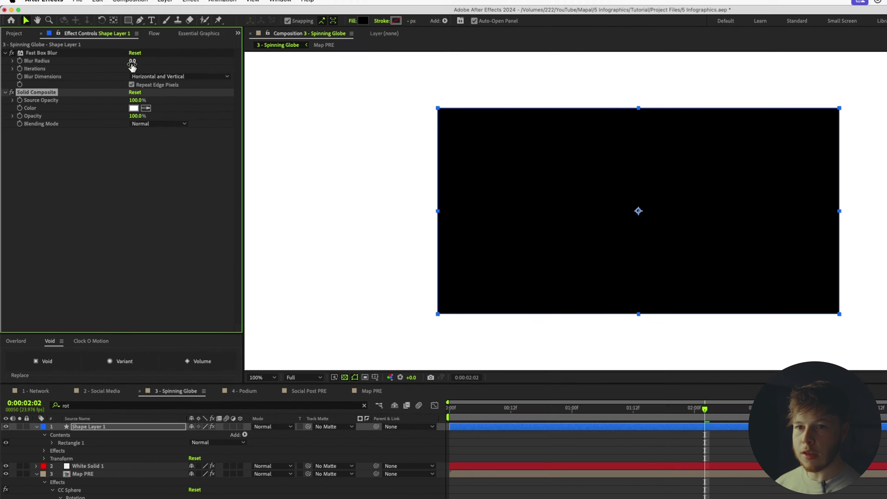
left_click_drag(99, 52, 112, 52)
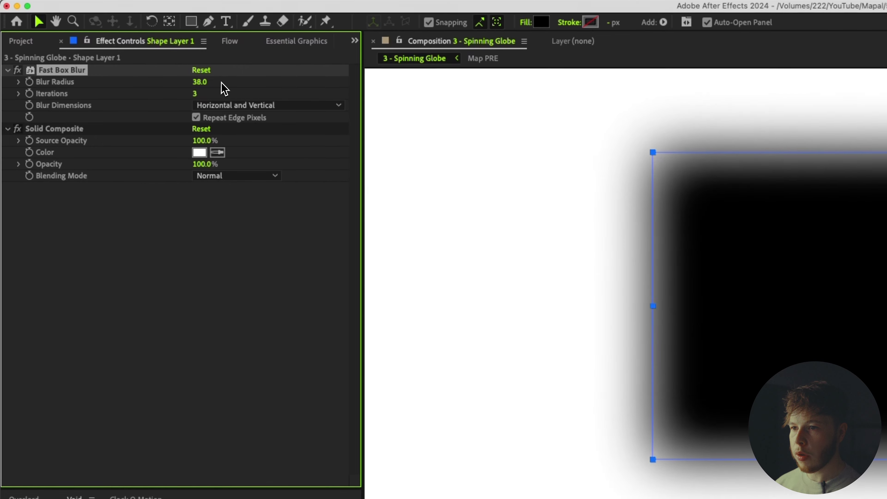
left_click_drag(223, 82, 228, 83)
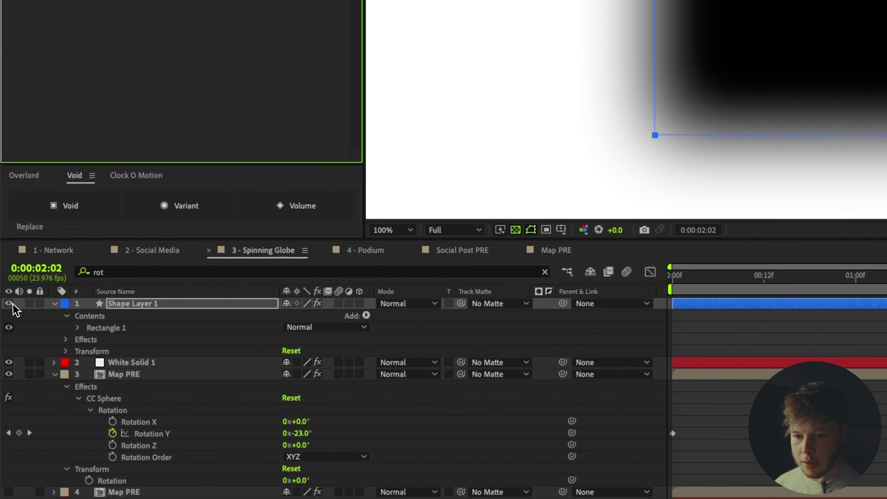
Move White Solid 1 just above Background and use Shape Layer 1 as its inverted luma matte.
left_click(140, 362)
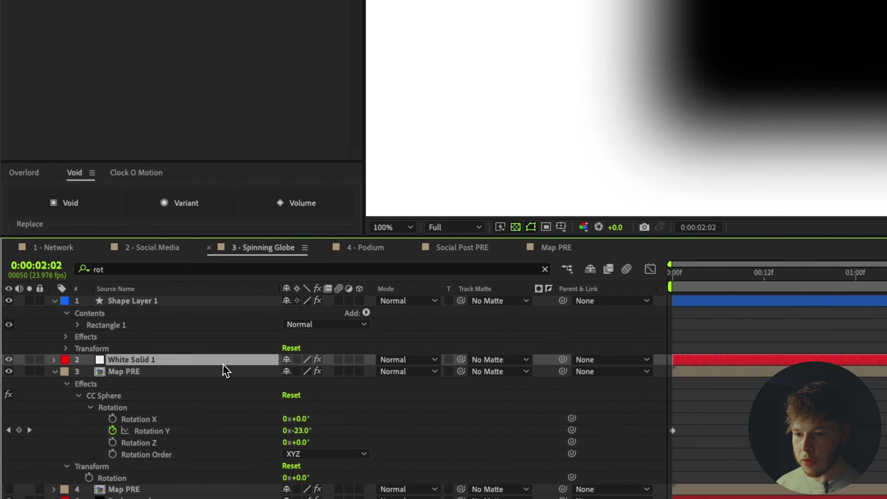
left_click_drag(461, 350, 129, 419)
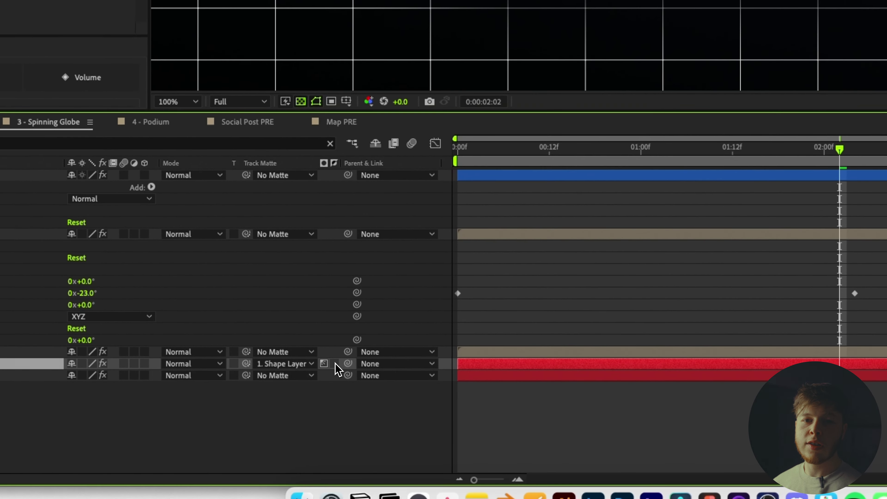
left_click(334, 362)
scroll(524, 42, "down", 1)
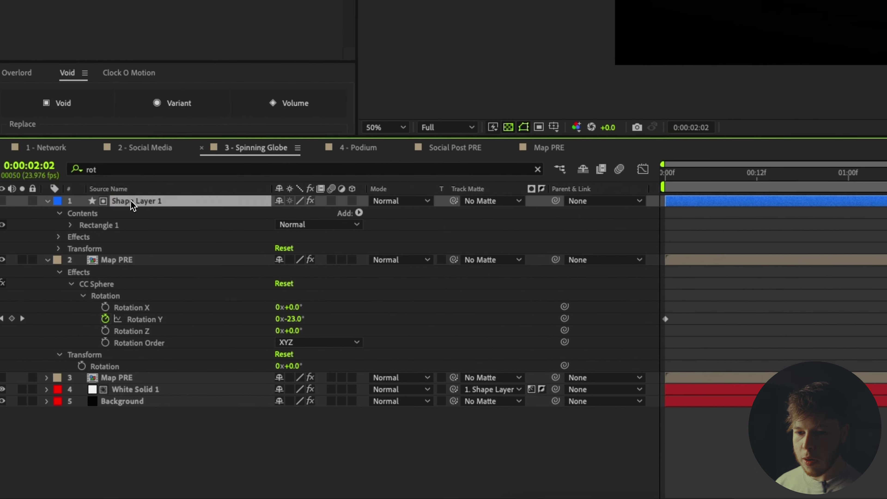
Unlink the dimensions of Shape Layer 1's rectangle and set its size to 666.4 x 288.5.
left_click(51, 214)
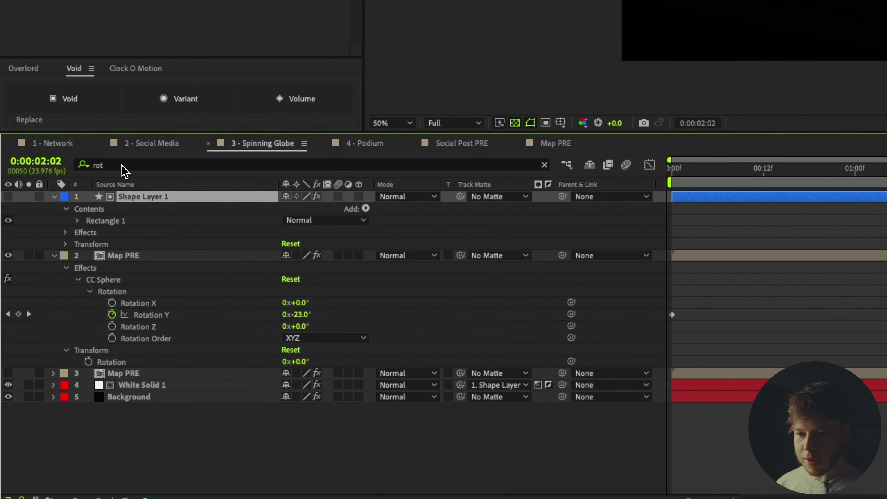
type("siz")
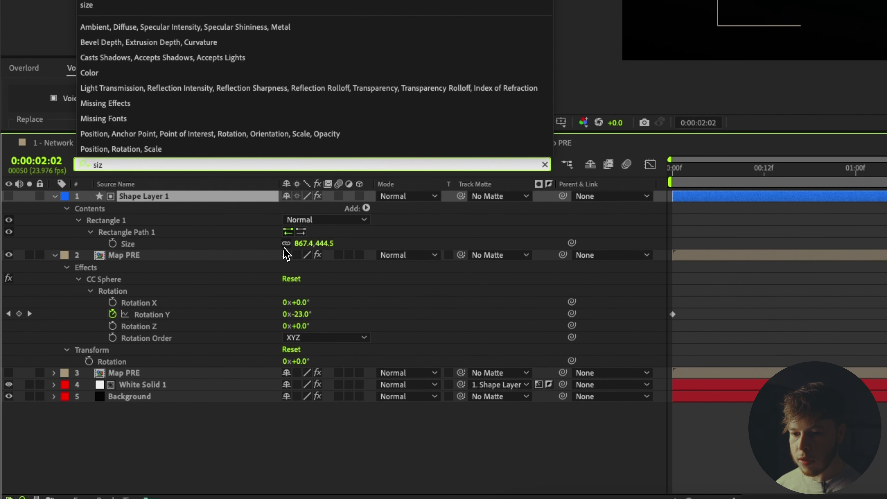
left_click(286, 244)
left_click_drag(297, 244, 192, 278)
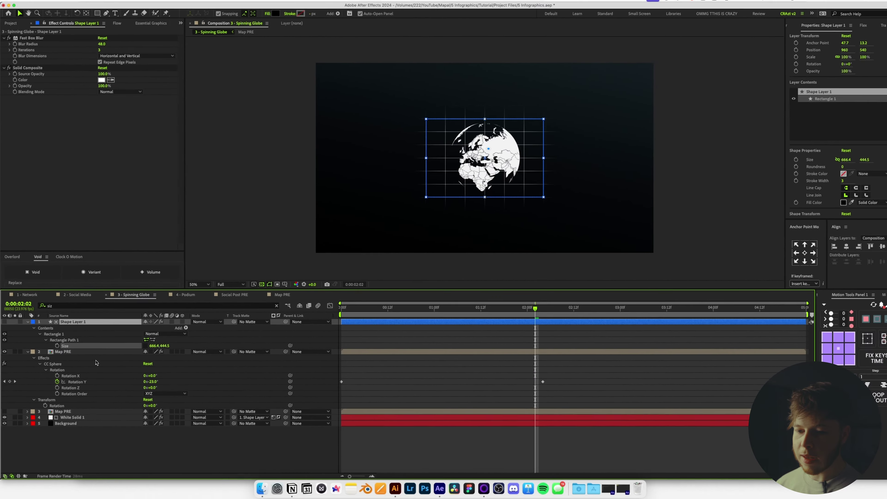
left_click_drag(318, 243, 261, 246)
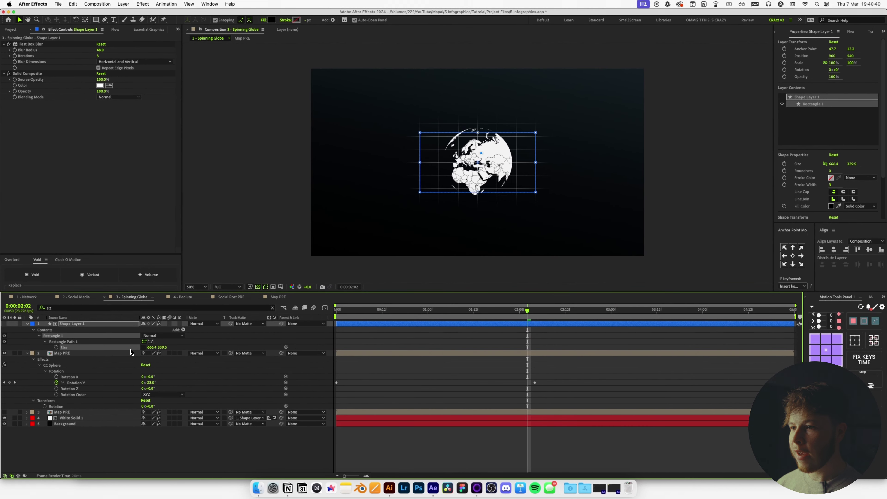
left_click_drag(130, 349, 112, 353)
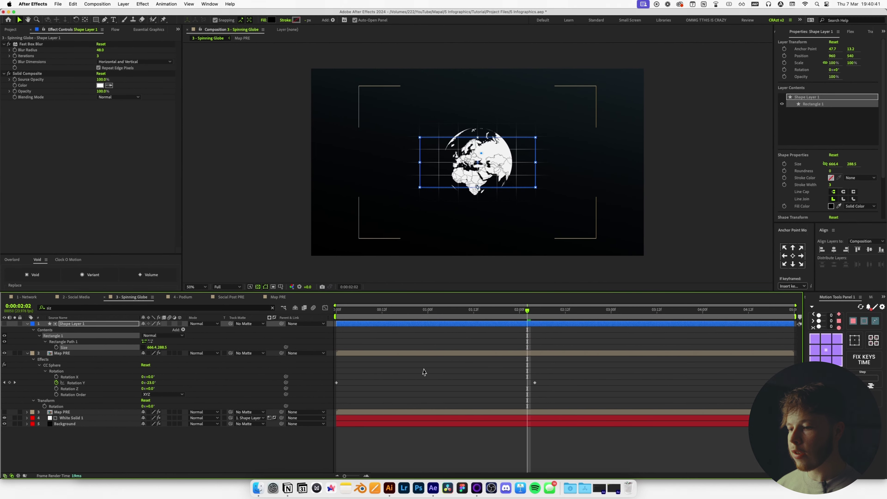
left_click(398, 370)
Draw a circle about 490 px wide, centred in the composition, and place its layer directly below the visible Map PRE.
scroll(491, 115, "up", 1)
left_click(461, 220)
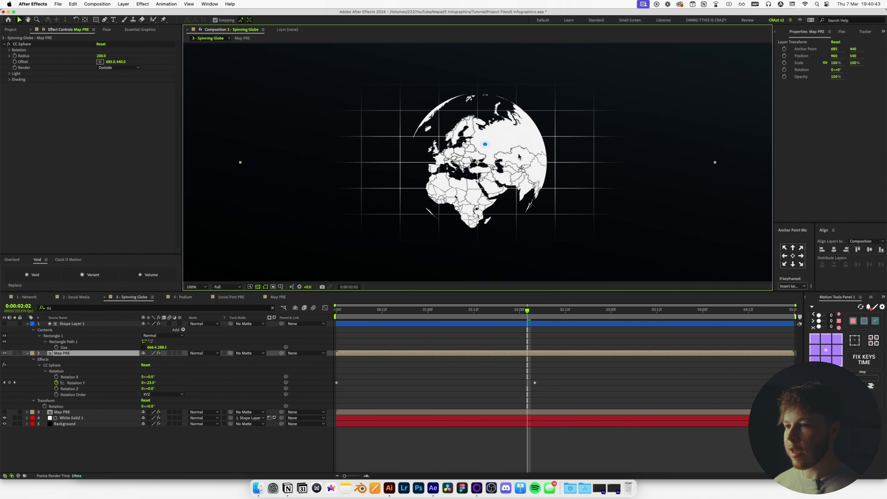
left_click(319, 281)
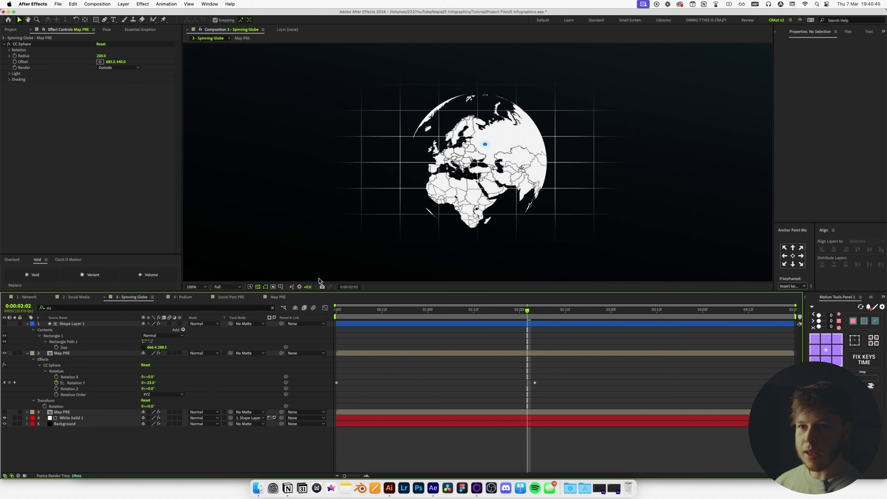
left_click_drag(97, 22, 115, 42)
left_click_drag(411, 104, 581, 273)
key("v")
left_click(834, 249)
left_click(870, 249)
left_click(71, 324)
left_click_drag(72, 324, 74, 433)
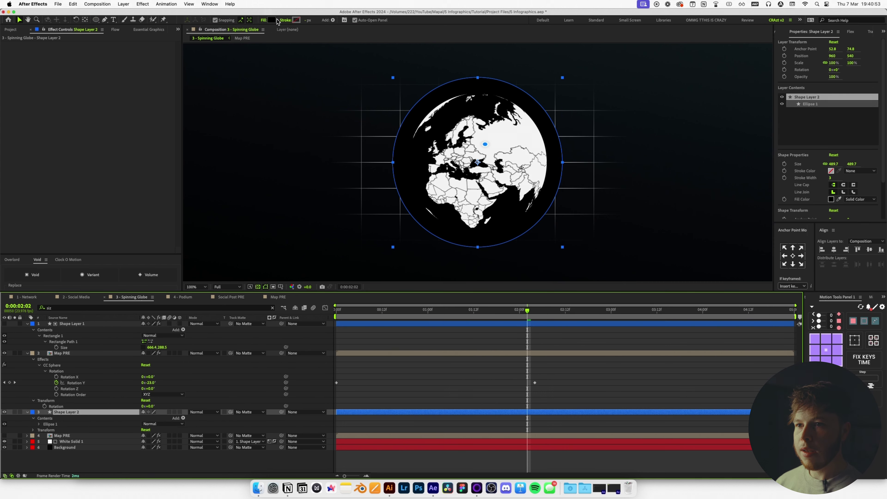
Remove the circle's fill and give it a light grey solid stroke.
left_click(272, 19)
key("Escape")
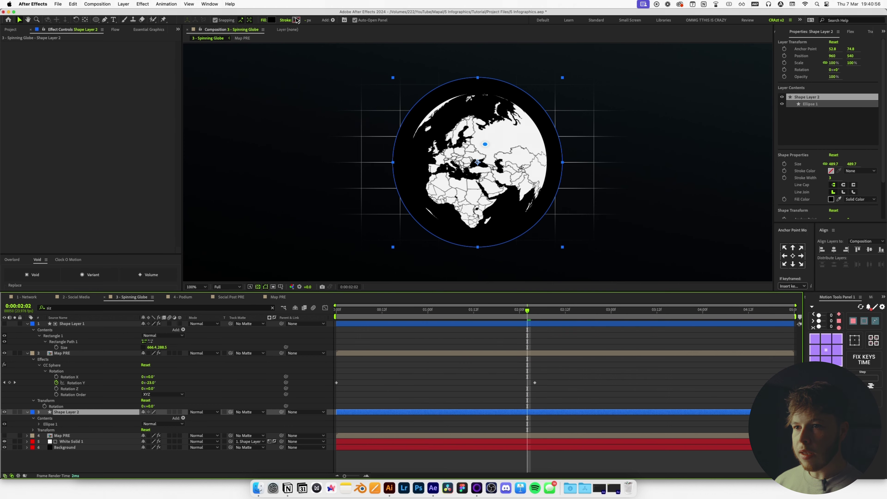
left_click(262, 20)
left_click(408, 228)
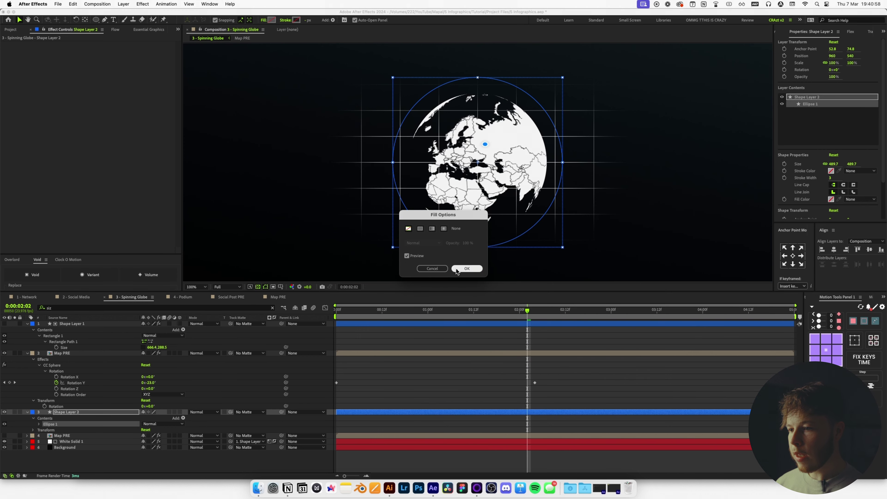
left_click(467, 268)
left_click(297, 20)
left_click(447, 319)
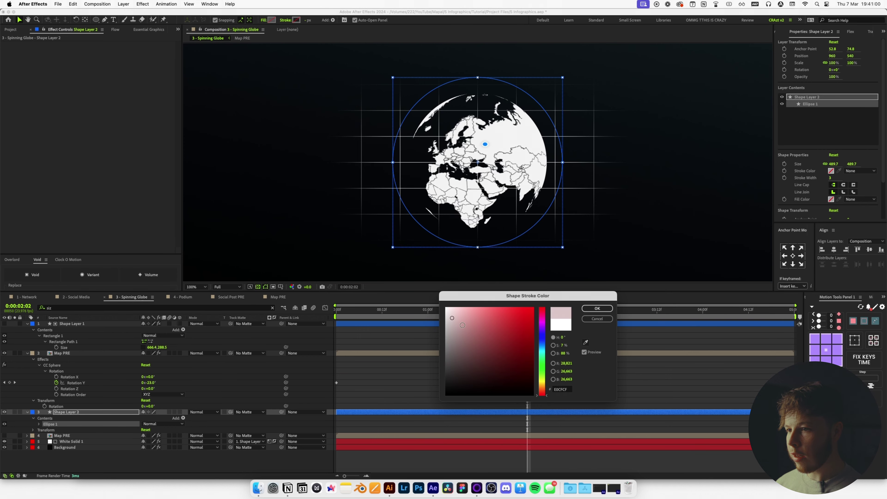
left_click(597, 308)
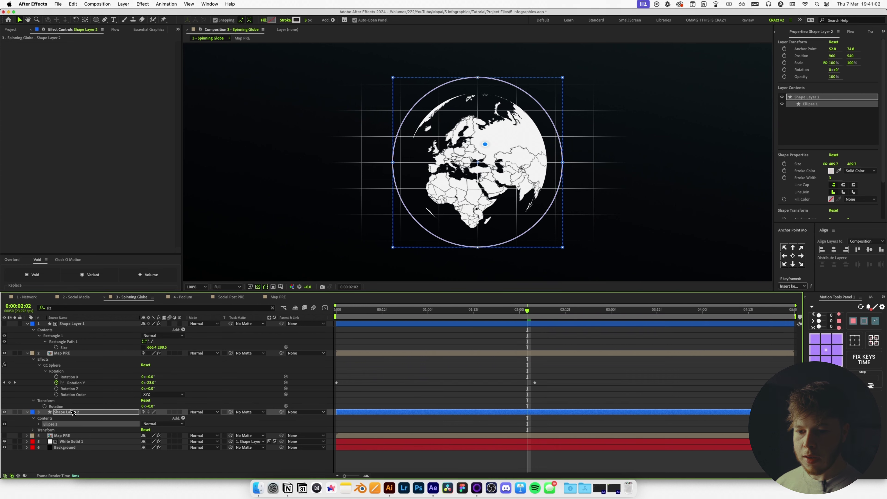
Reduce the circle's size to 395.7 x 395.7 so it outlines the globe.
left_click(72, 311)
key("Return")
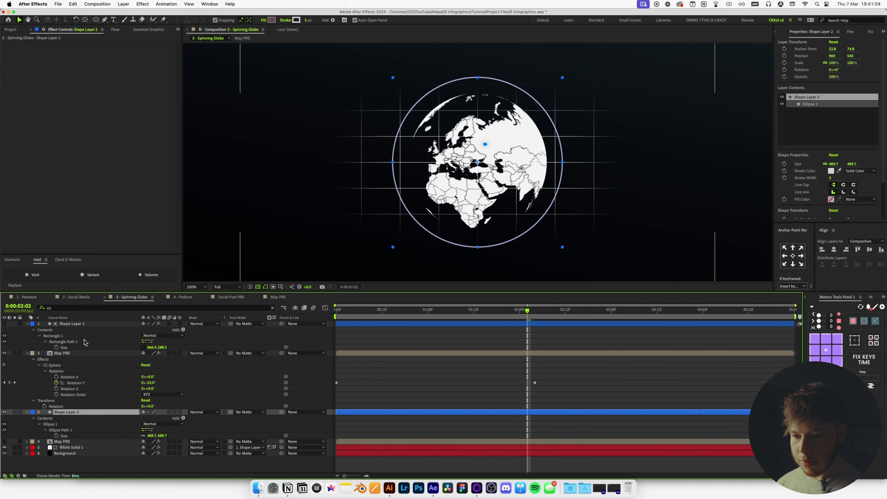
left_click_drag(160, 436, 122, 442)
left_click(422, 387)
key("comma")
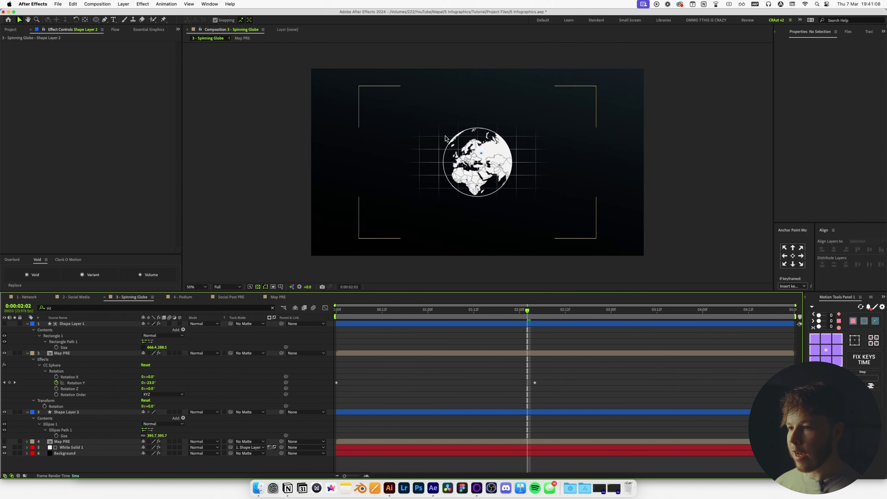
Preview the spinning globe animation from the first frame.
key("Home")
key("space")
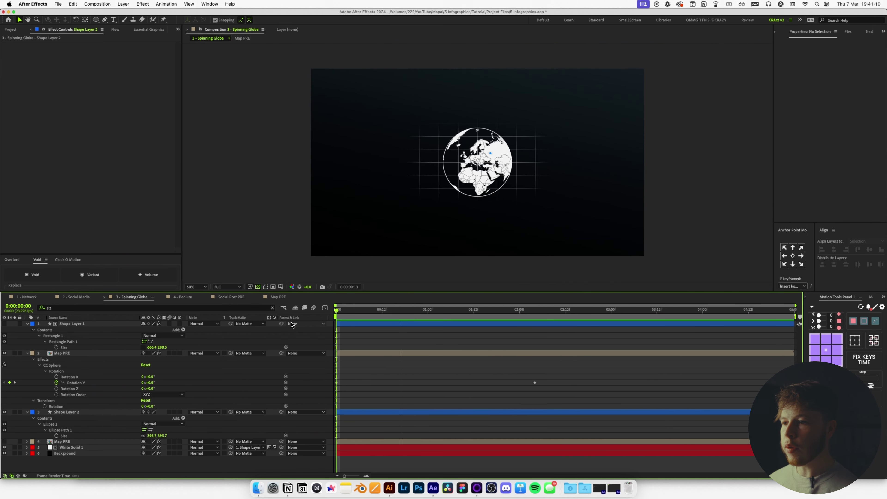
key("space")
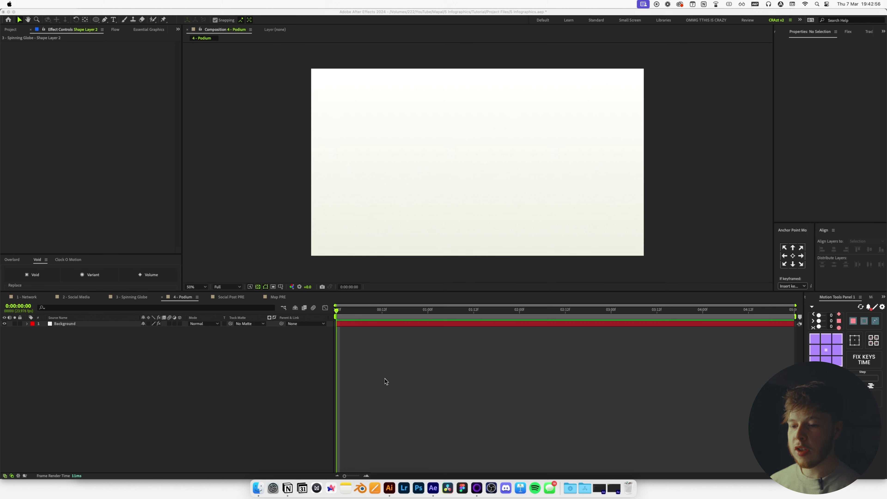
Bring Businessman.png from the Assets folder into 4 - Podium above Background and scale it to 10%.
left_click(260, 488)
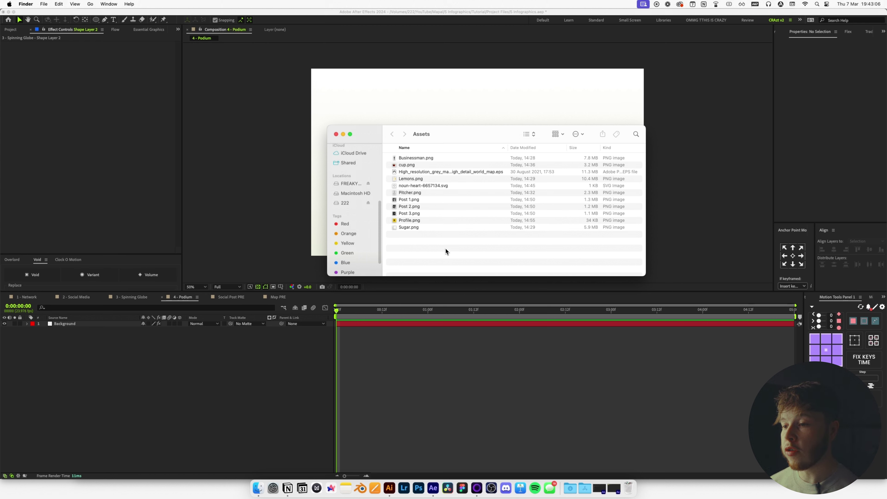
left_click_drag(417, 160, 200, 388)
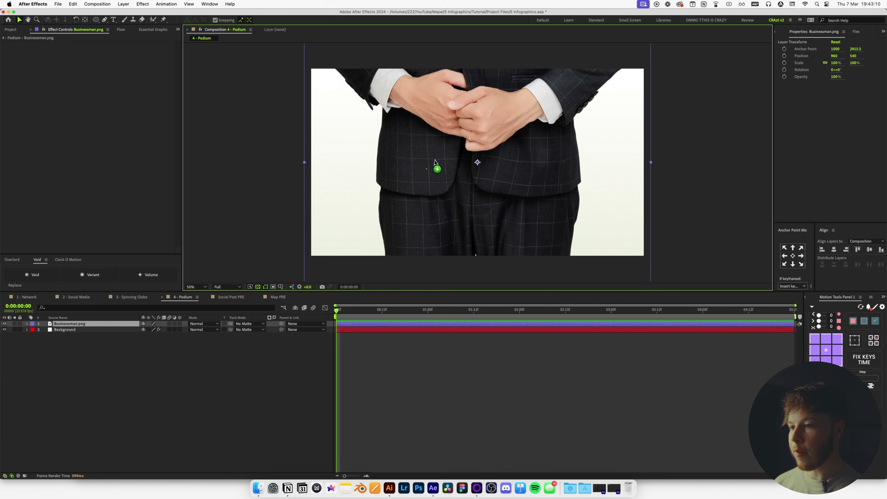
key("s")
left_click_drag(149, 329, 120, 333)
left_click(503, 374)
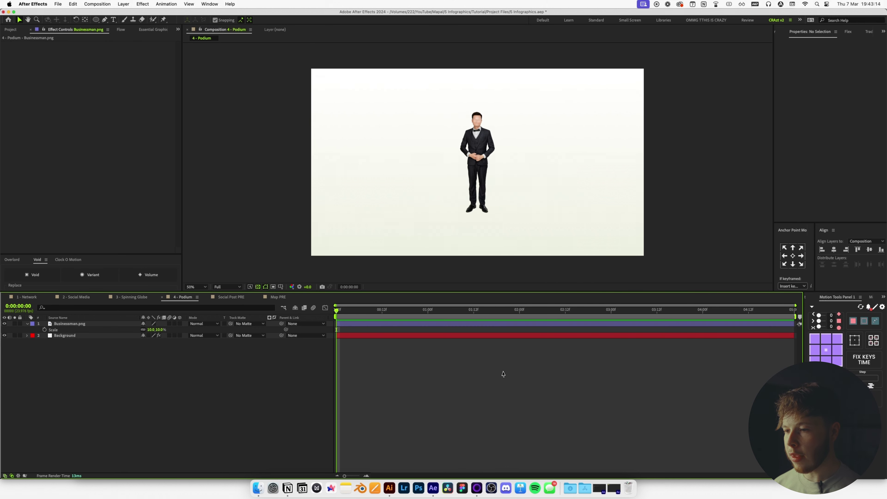
scroll(490, 212, "up", 1)
left_click_drag(505, 189, 467, 197)
scroll(473, 192, "down", 1)
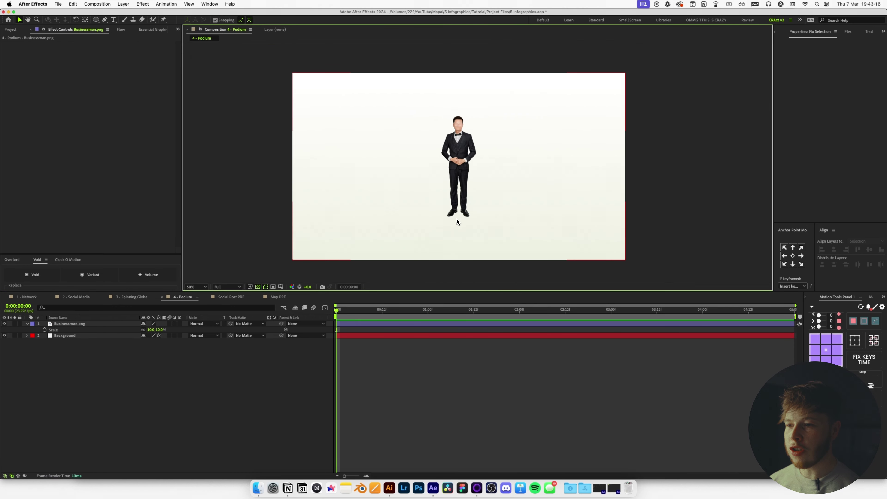
scroll(459, 221, "up", 2)
scroll(457, 230, "down", 2)
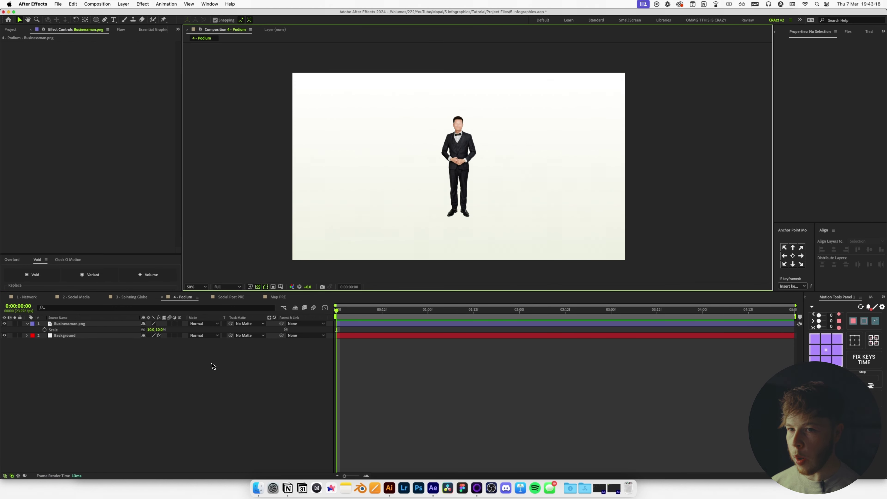
Draw a square about 298 px wide over the businessman's feet, with no stroke and an amber FFBF00 fill.
left_click_drag(93, 16, 123, 20)
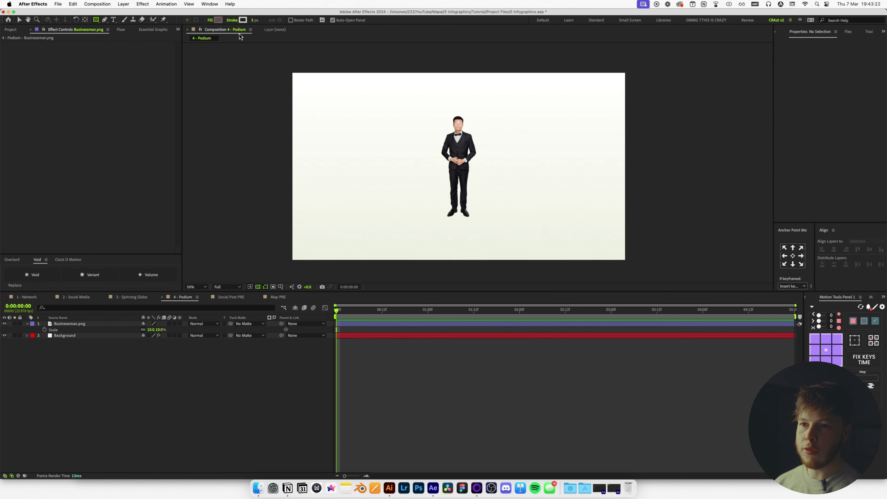
left_click(232, 20)
left_click(408, 230)
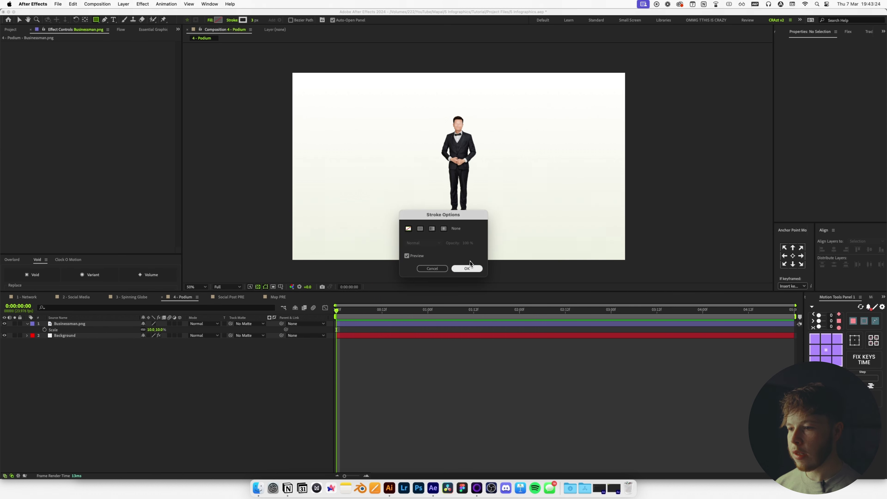
left_click(472, 267)
left_click(218, 20)
left_click_drag(542, 379, 543, 387)
left_click_drag(517, 322, 543, 306)
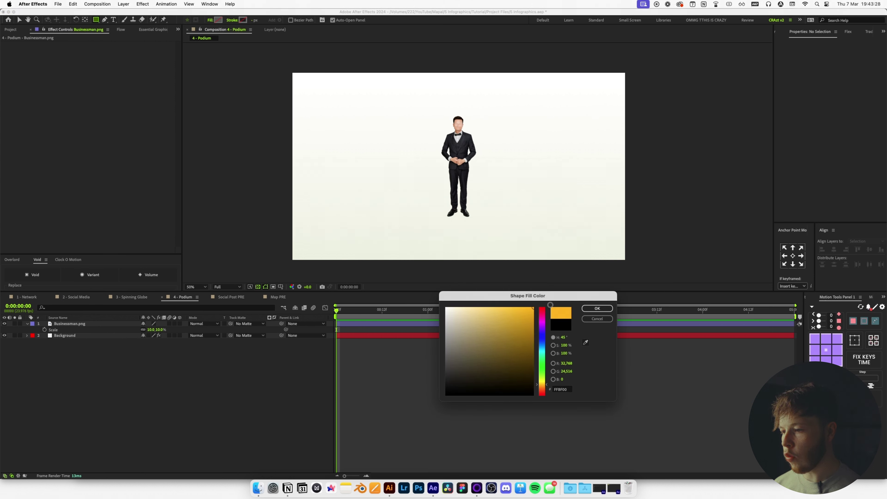
left_click(598, 308)
mouse_move(432, 199)
left_mouse_down()
mouse_move(481, 222)
mouse_move(484, 250)
mouse_move(483, 222)
left_mouse_up()
key("v")
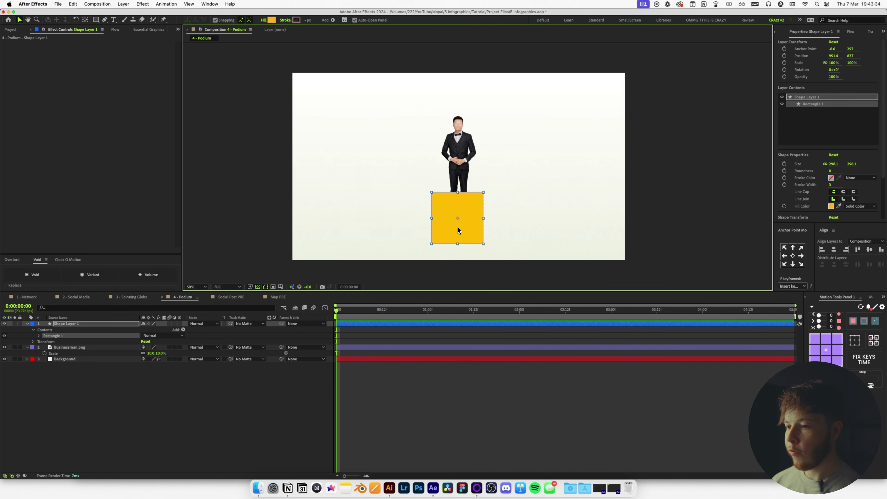
Make the amber square a 3D layer under the Cinema 4D renderer and lay it flat with an X Rotation of -90°.
left_click(180, 324)
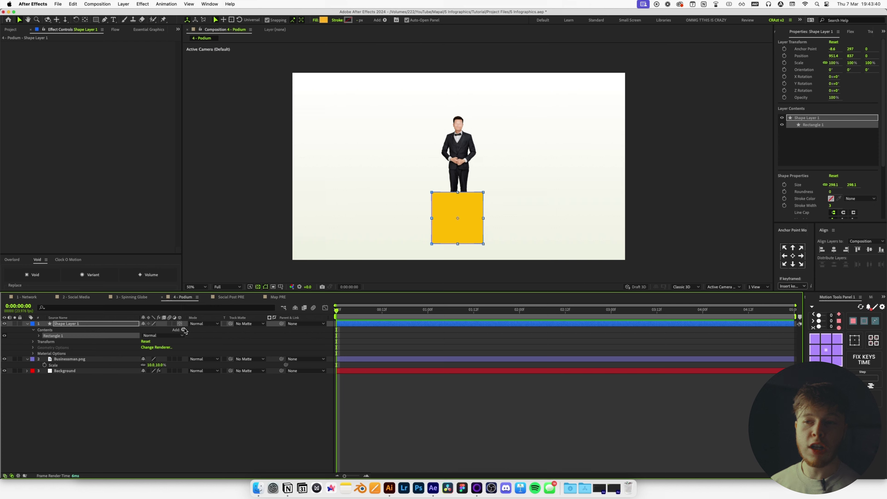
left_click(685, 287)
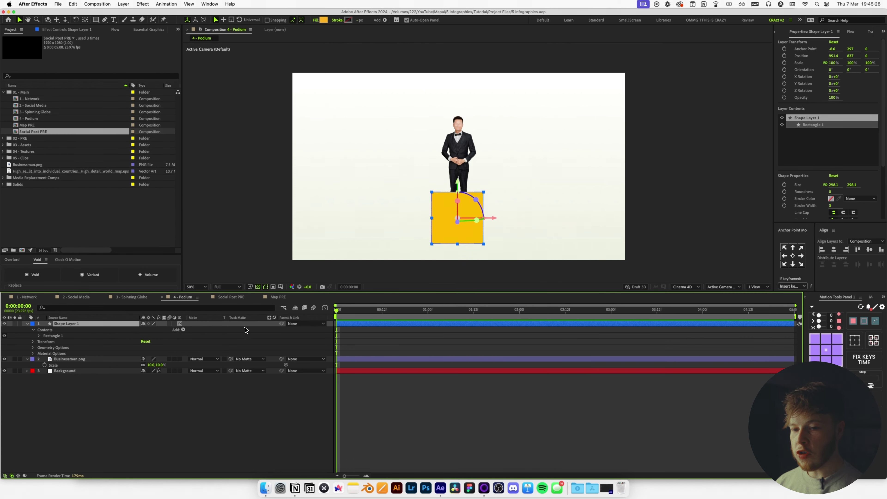
key("r")
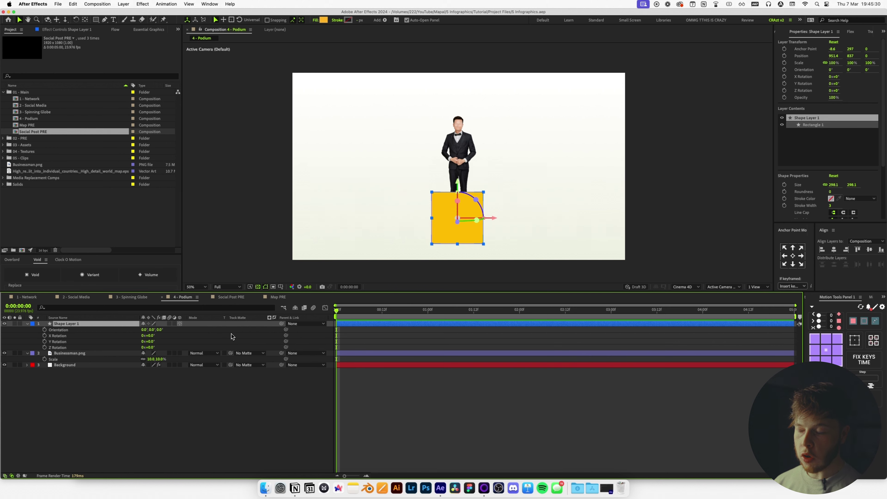
left_click_drag(153, 338, 136, 344)
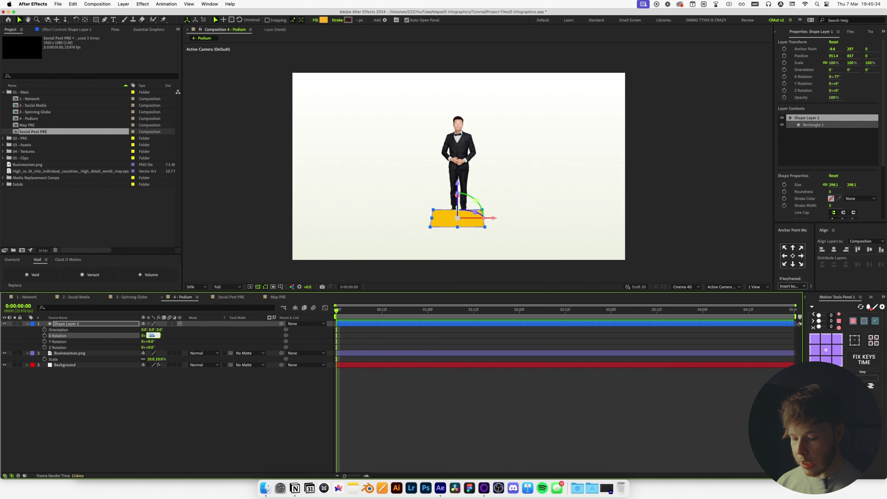
type("-90")
key("Return")
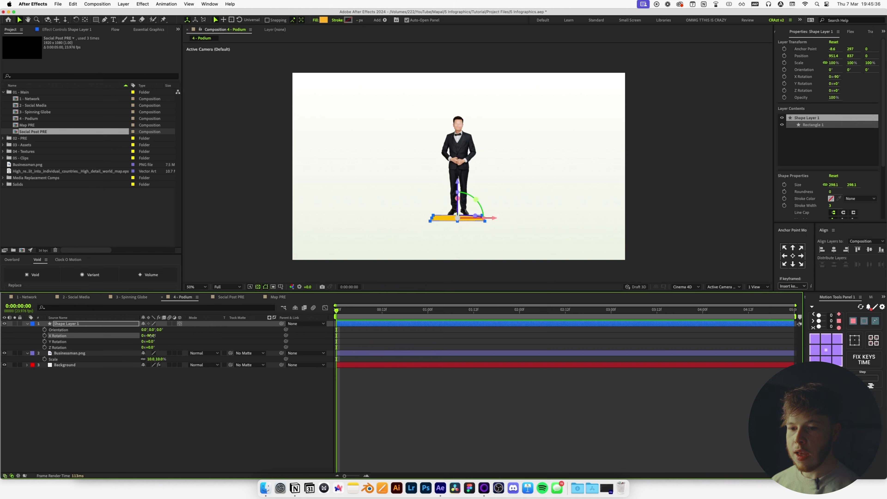
Extrude the flat square to a depth of 258 and raise the block to a Y position of 631.
double_click(30, 325)
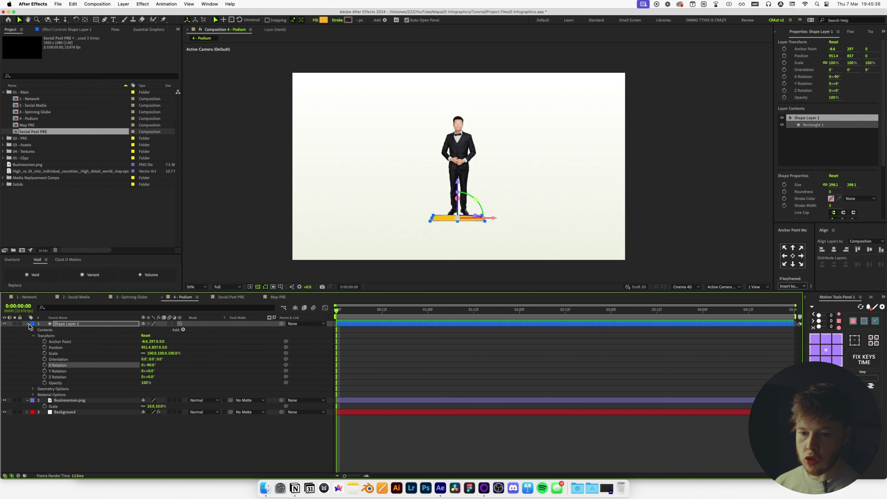
left_click(33, 388)
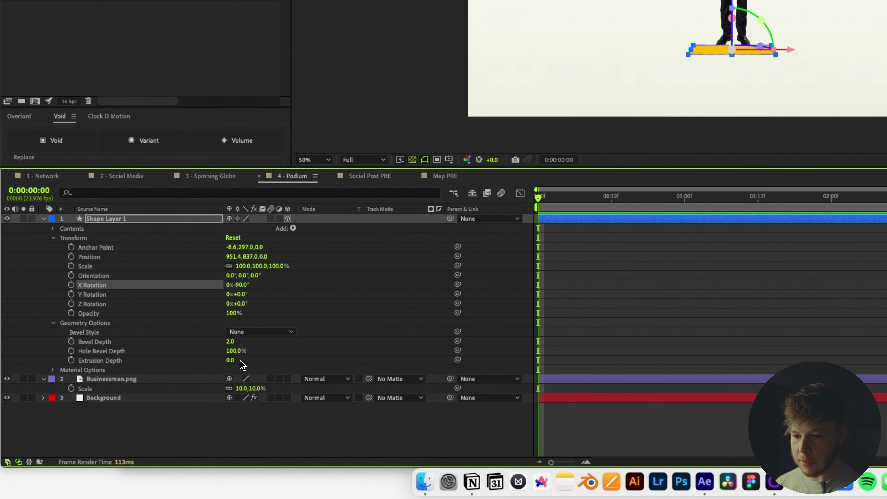
left_click_drag(243, 365, 362, 366)
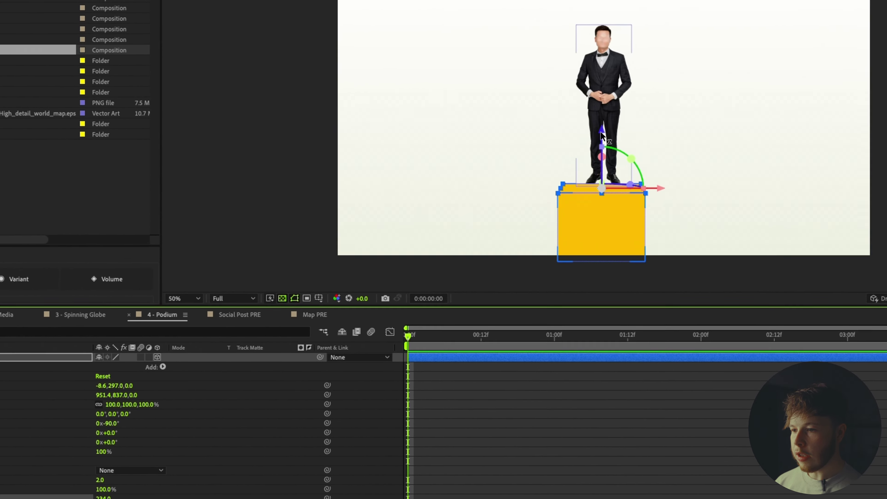
left_click_drag(605, 135, 617, 79)
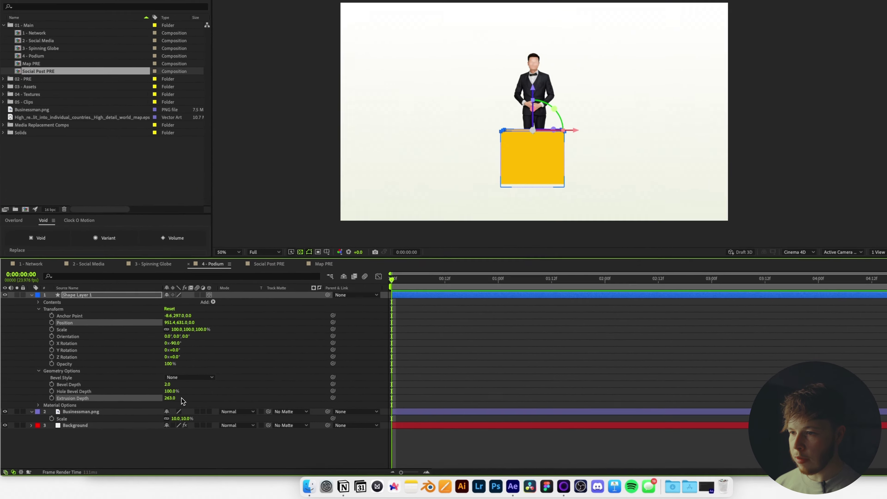
left_click_drag(181, 401, 179, 401)
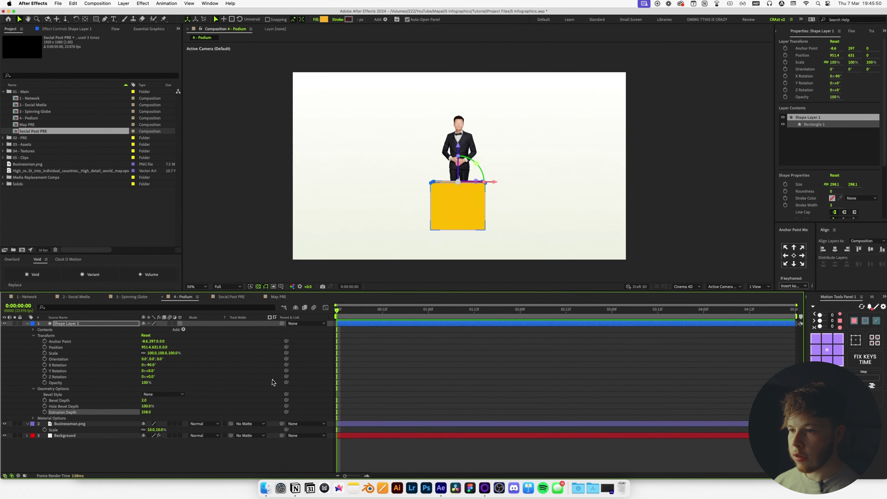
Duplicate the extruded block and move the copy sideways to X 661.4, adjoining the original's left side.
left_click(40, 323)
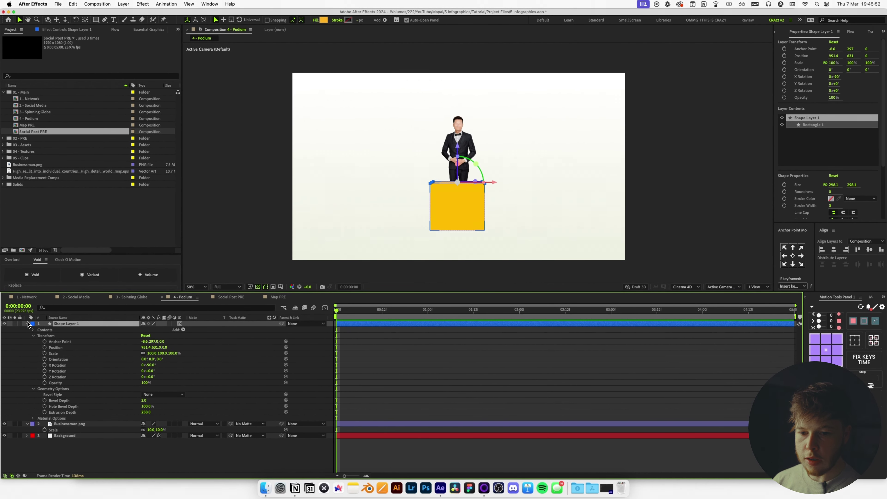
key("super+d")
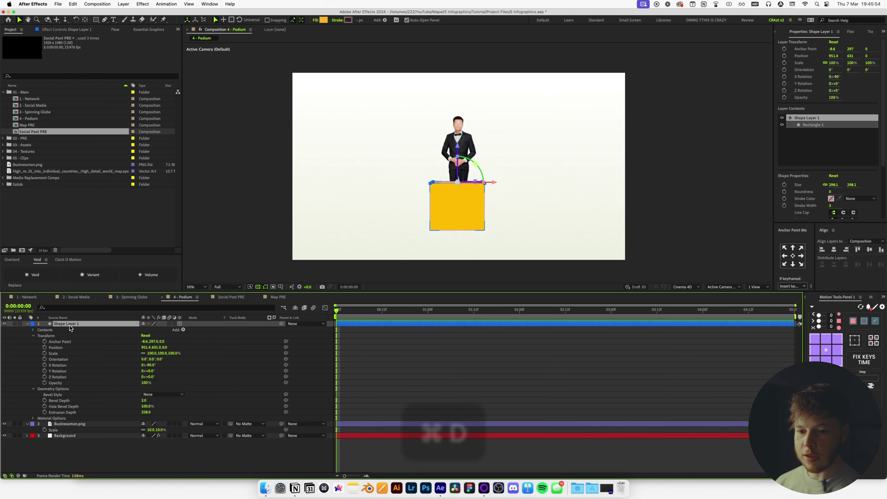
left_click_drag(496, 184, 440, 187)
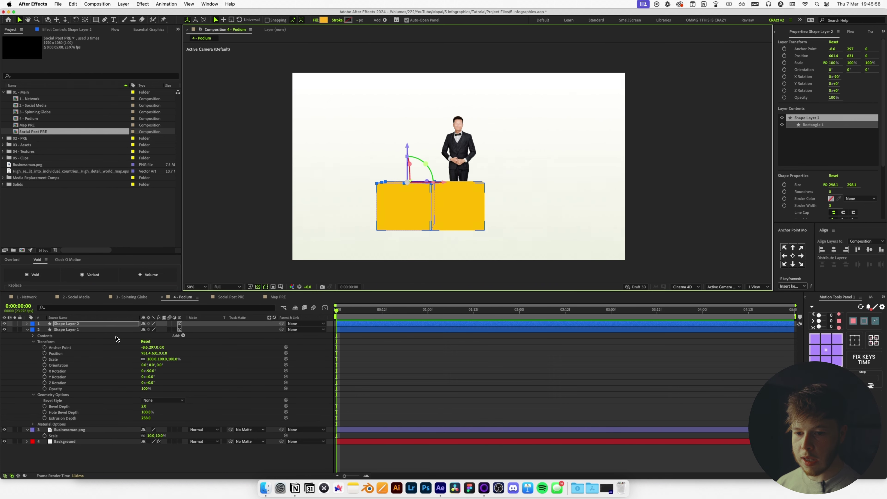
Set the left block's Extrusion Depth to 175 and lower it to Y 715 so its base lines up with the centre block.
left_click(50, 308)
type("exc")
key("BackSpace")
type("t")
left_click_drag(129, 339, 119, 340)
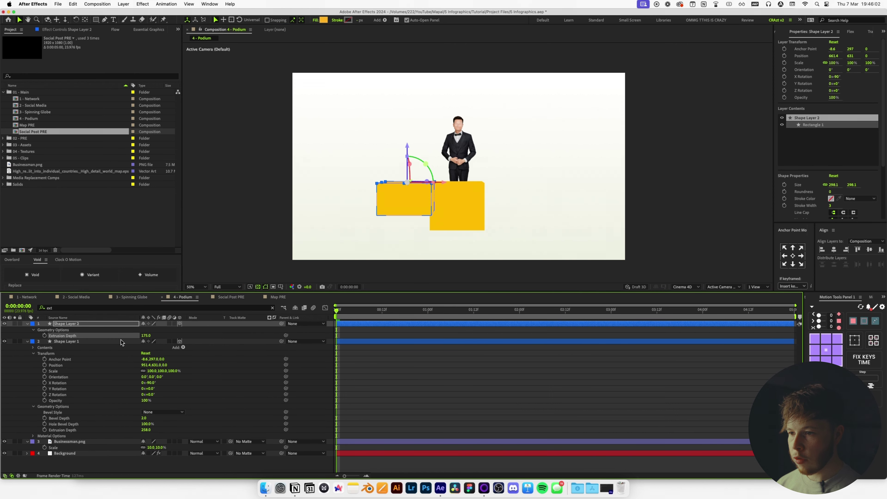
left_click_drag(406, 146, 406, 162)
left_click(509, 389)
Duplicate the left block and move the copy to X 1245.4 on the other side of the centre block.
left_click(97, 324)
key("super+d")
left_click(66, 308)
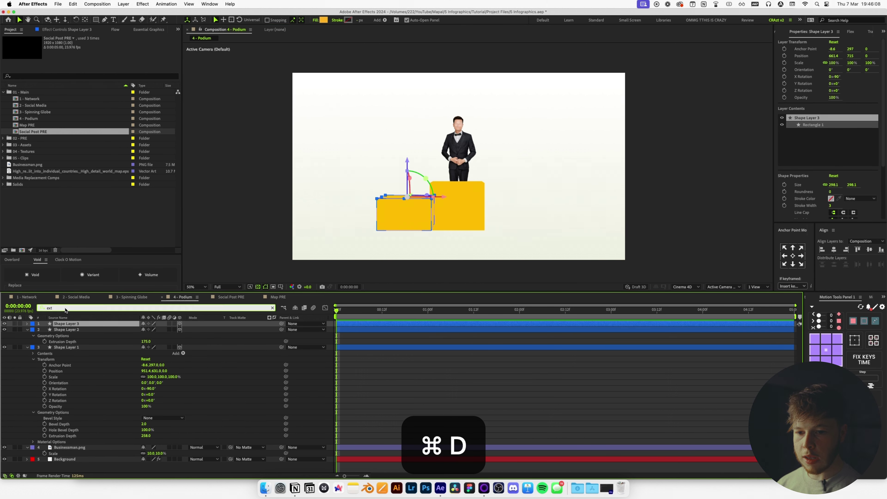
key("Return")
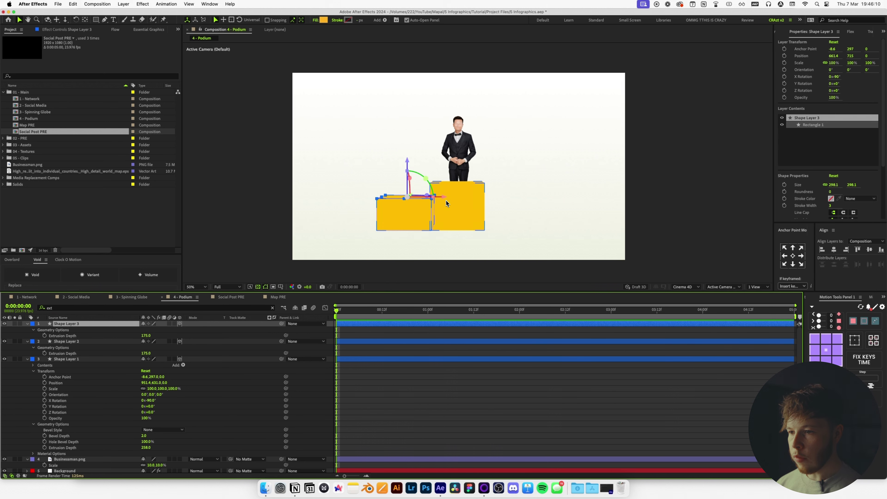
left_click_drag(448, 196, 553, 198)
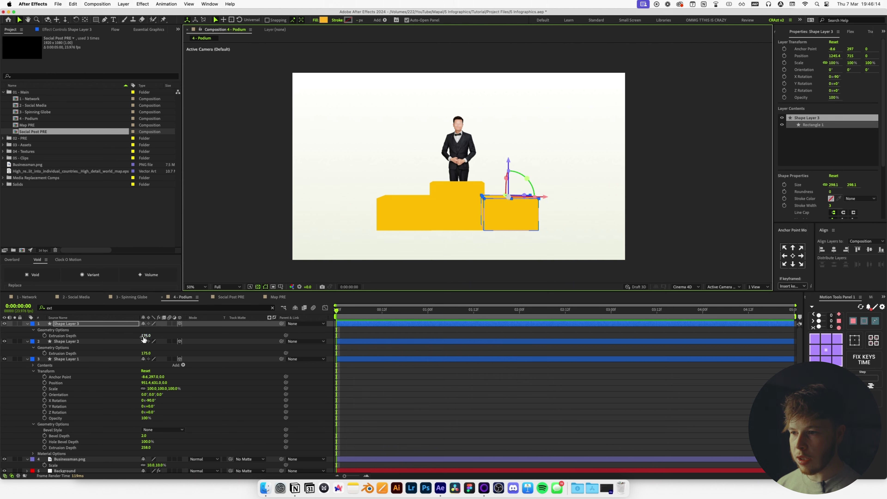
Set the right block's Extrusion Depth to 90 and lower it until its base aligns with the other blocks.
left_click_drag(143, 339, 113, 343)
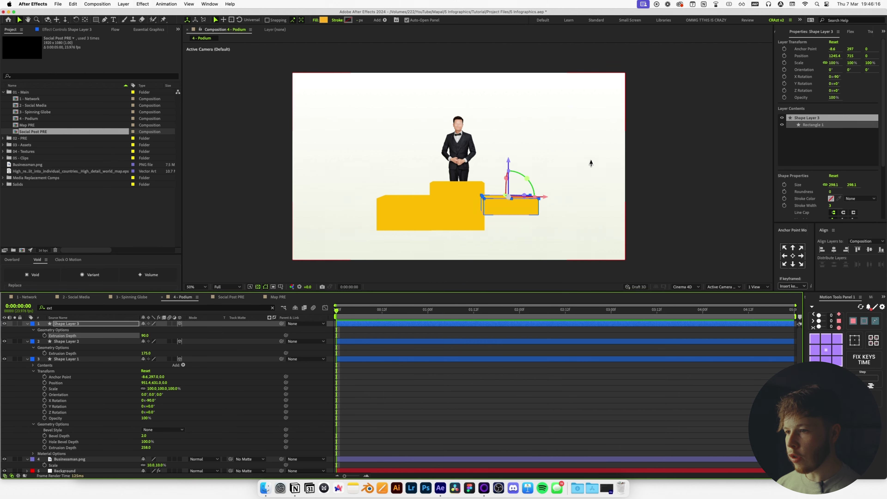
left_click_drag(510, 161, 509, 175)
left_click(489, 406)
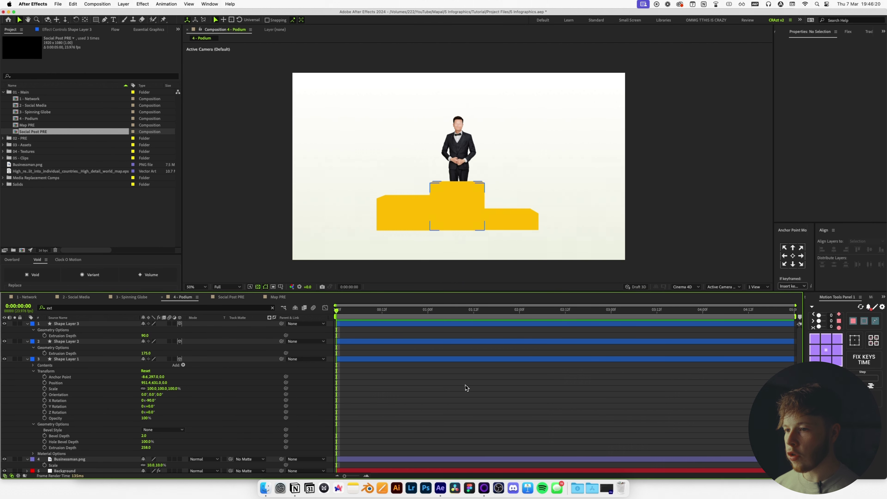
Raise the businessman onto the centre block and place the Businessman.png layer above all the shape layers.
left_click(458, 141)
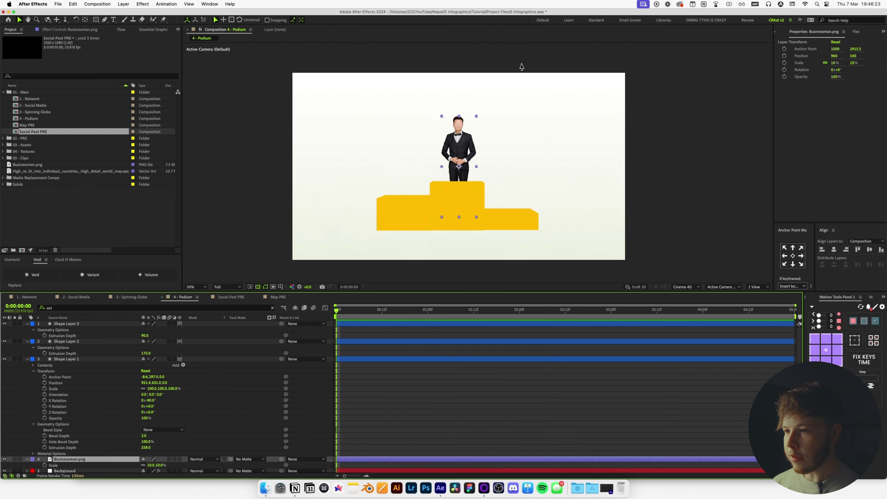
left_click_drag(464, 164, 464, 131)
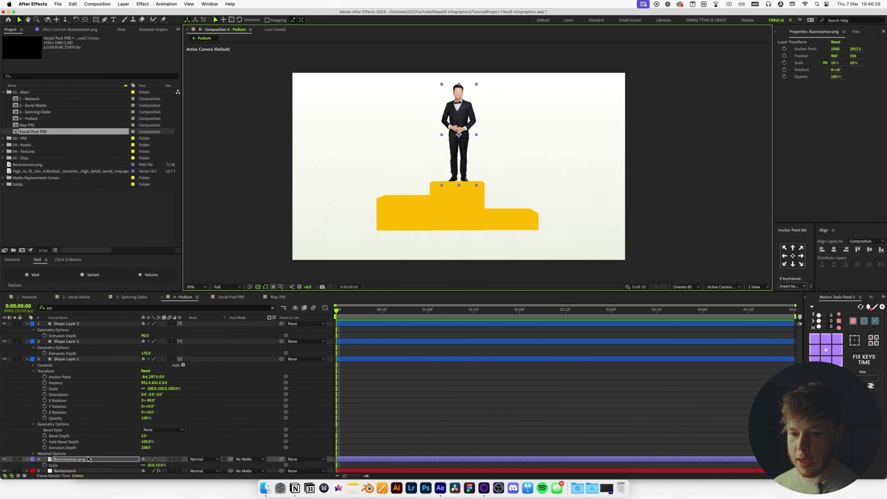
left_click_drag(74, 456, 102, 322)
key("shift+Down")
key("shift+Down")
key("Up")
key("Up")
left_click(438, 405)
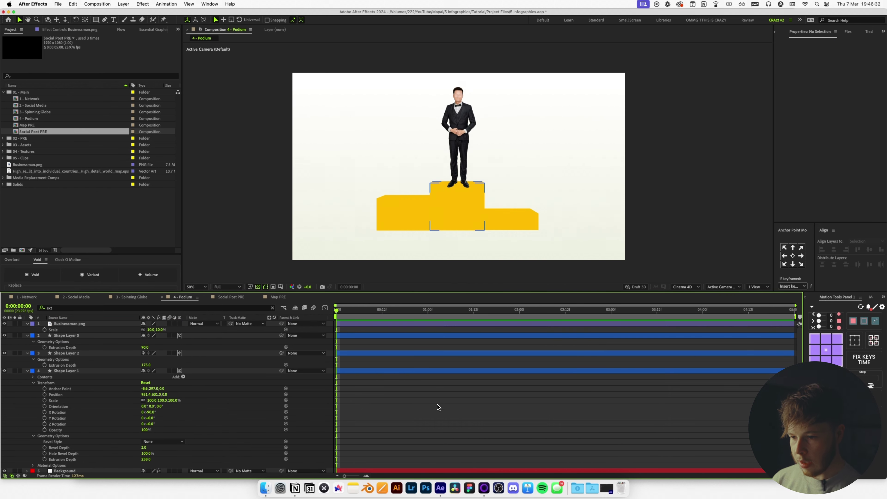
Collapse the layer properties and add a 3D null object directly below the Businessman.png layer.
key("u")
left_click(67, 341)
left_click(113, 405)
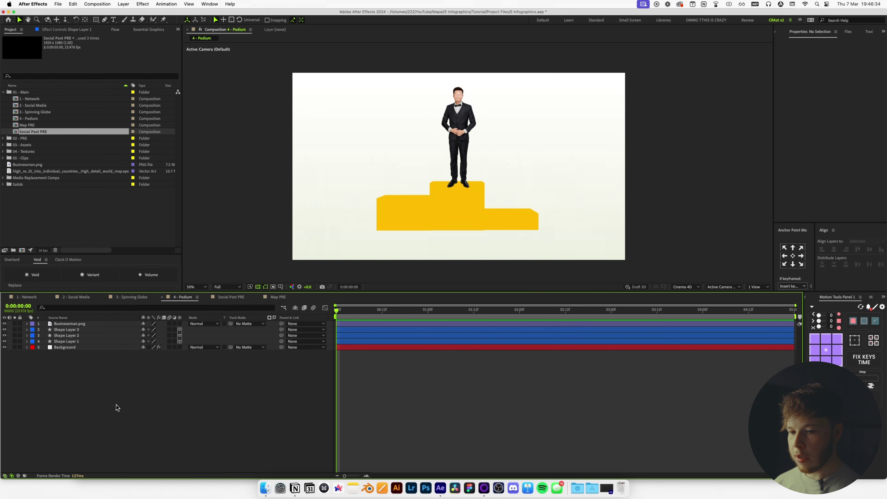
right_click(102, 413)
mouse_move(188, 348)
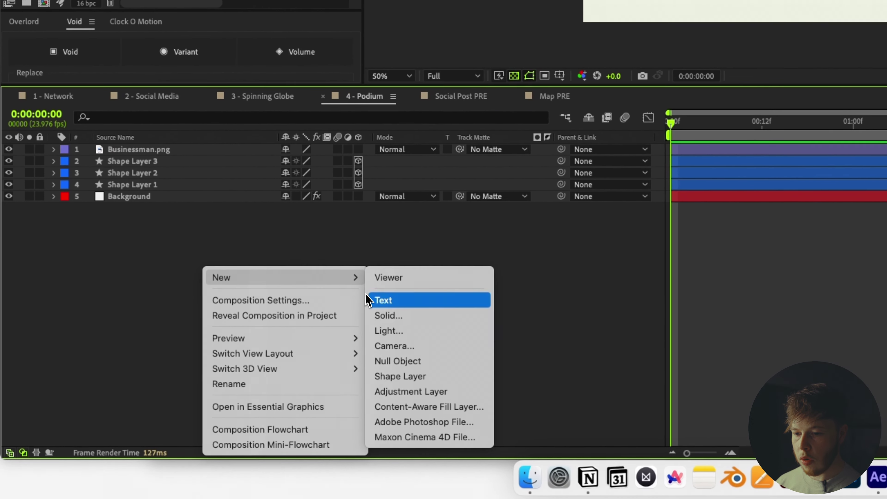
left_click(415, 362)
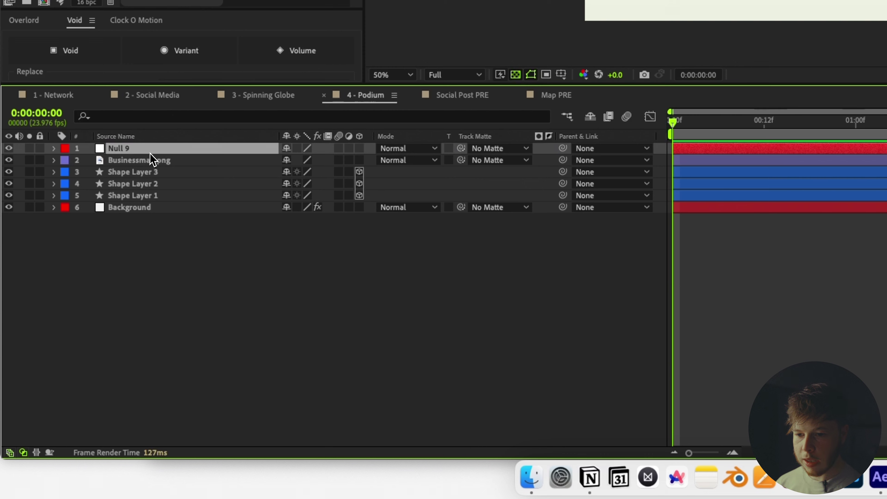
left_click_drag(205, 155, 155, 167)
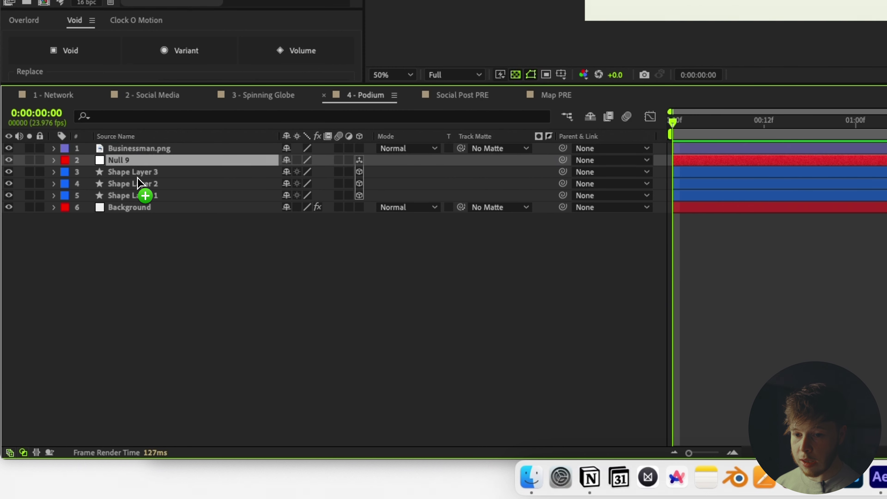
Parent Shape Layer 1, Shape Layer 2 and Shape Layer 3 to the null.
left_click(125, 207)
left_click(123, 196)
left_click(131, 172, "shift")
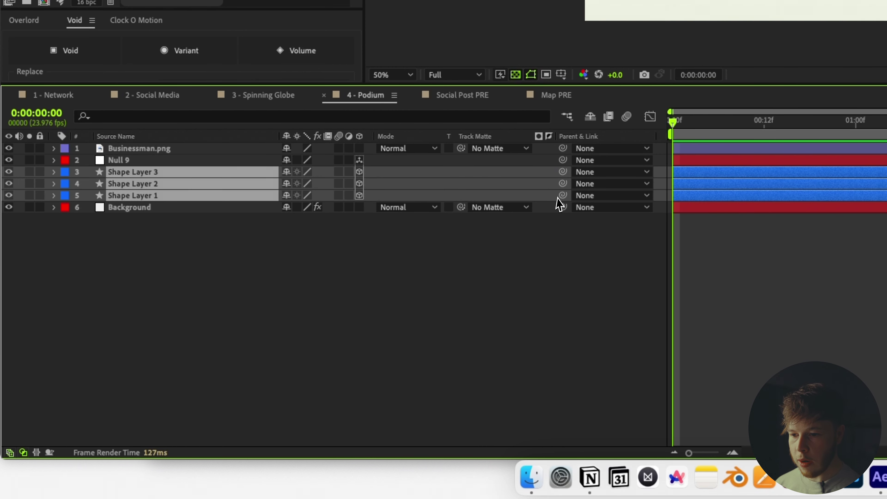
left_click_drag(563, 171, 192, 165)
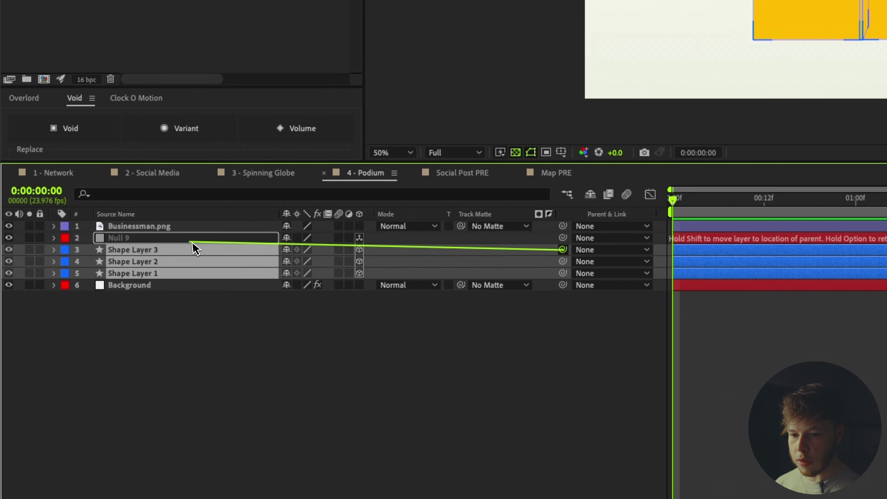
left_click_drag(192, 243, 193, 240)
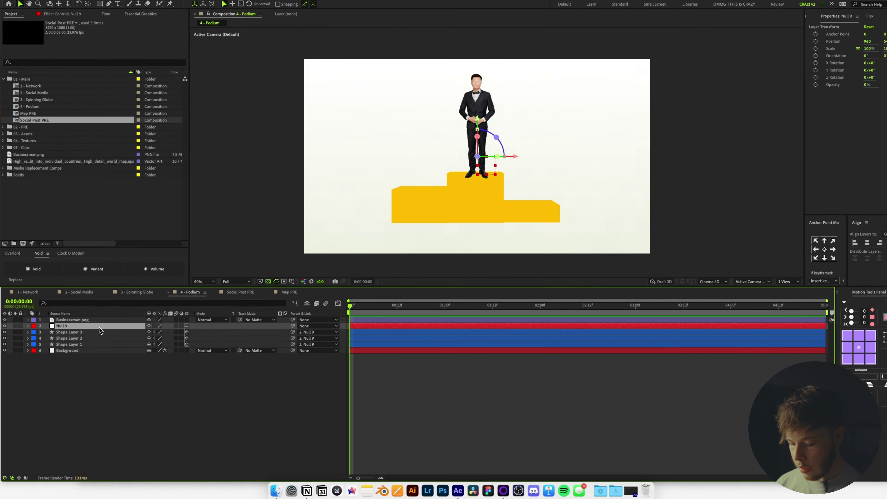
Set the null's X Rotation to 13° to tilt the whole podium and reveal its top faces.
left_click(192, 239)
key("p")
key("shift+r")
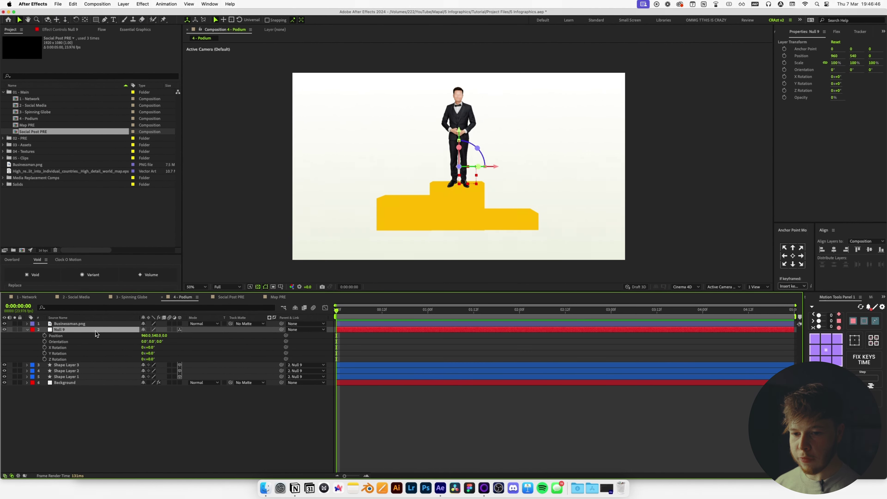
left_click_drag(148, 347, 156, 350)
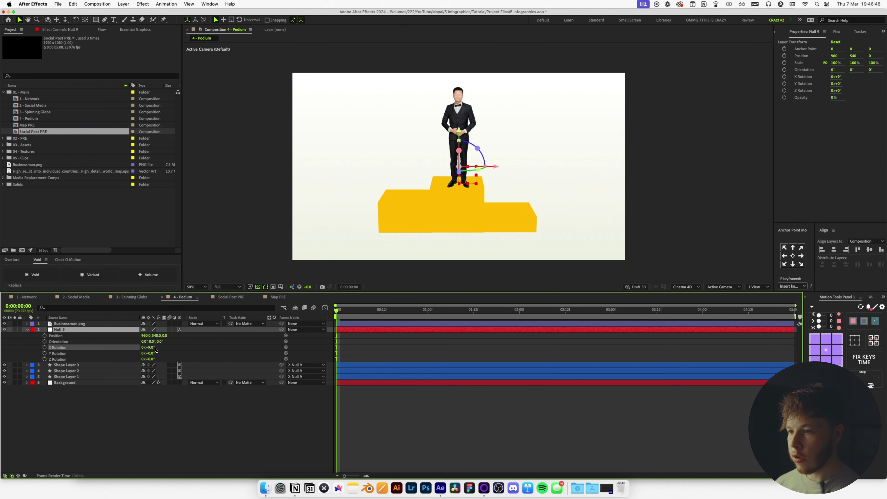
left_click_drag(155, 350, 157, 350)
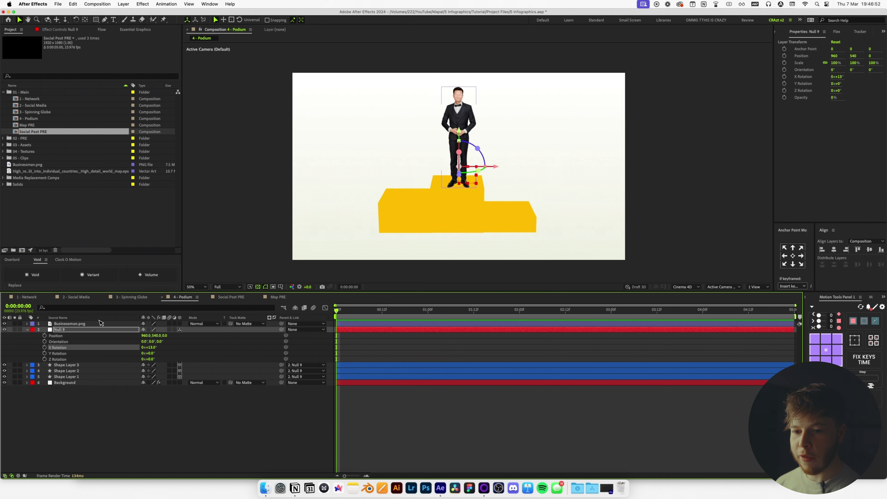
Nudge the businessman up and left to position 950, 358 so he stands on the centre block's top face.
left_click(97, 324)
key("Up")
key("Up")
key("Up")
key("Up")
key("Up")
key("Up")
key("Up")
key("Up")
key("Left")
key("Left")
key("Left")
key("Left")
key("Left")
key("Down")
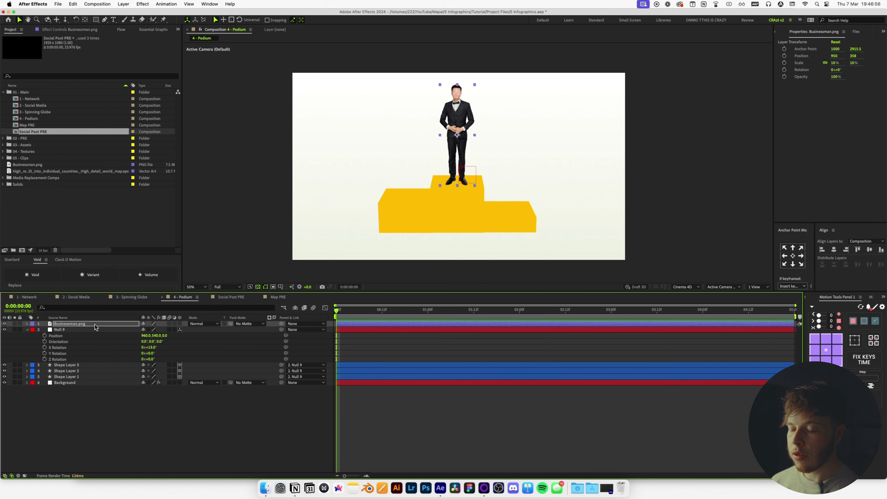
left_click(66, 407)
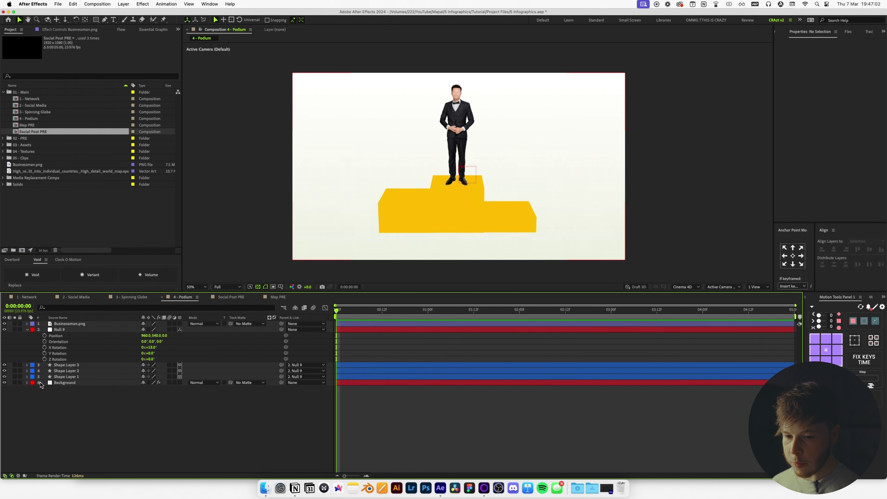
Add a Side Color material option to the rectangle in Shape Layer 1 and set it to a darker orange than its top face.
left_click(27, 377)
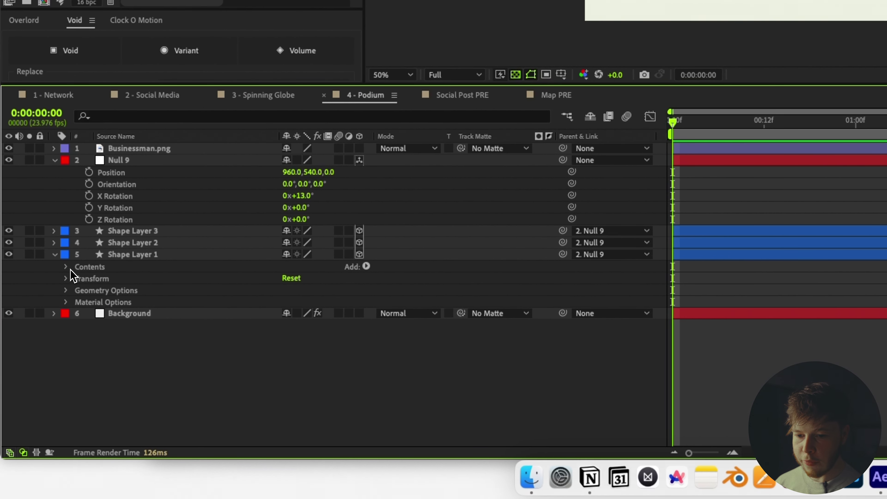
left_click(67, 268)
left_click(179, 279)
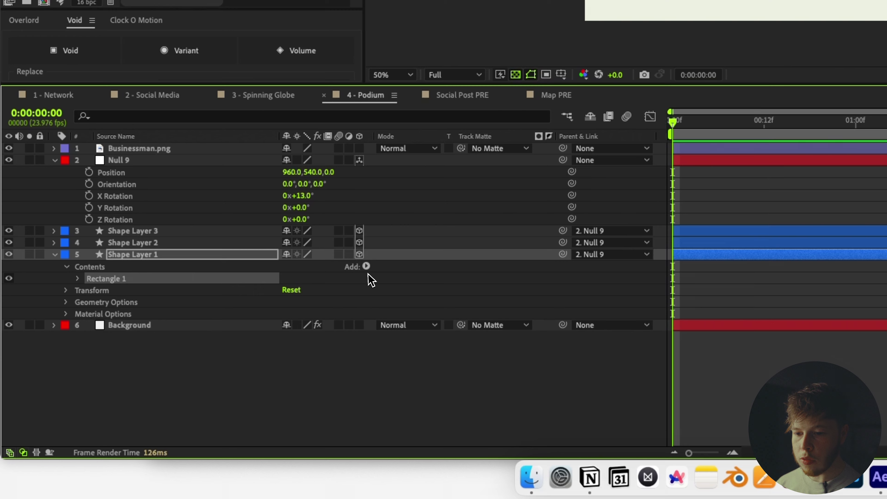
left_click(366, 266)
mouse_move(367, 272)
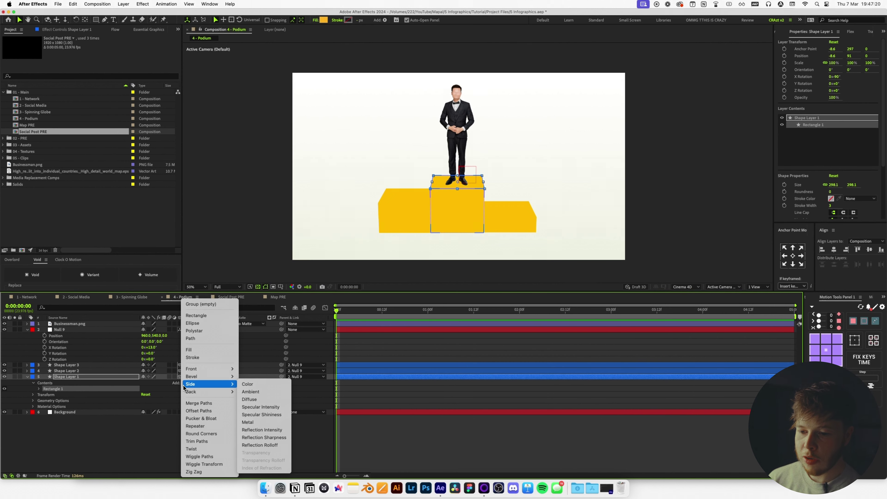
left_click(261, 385)
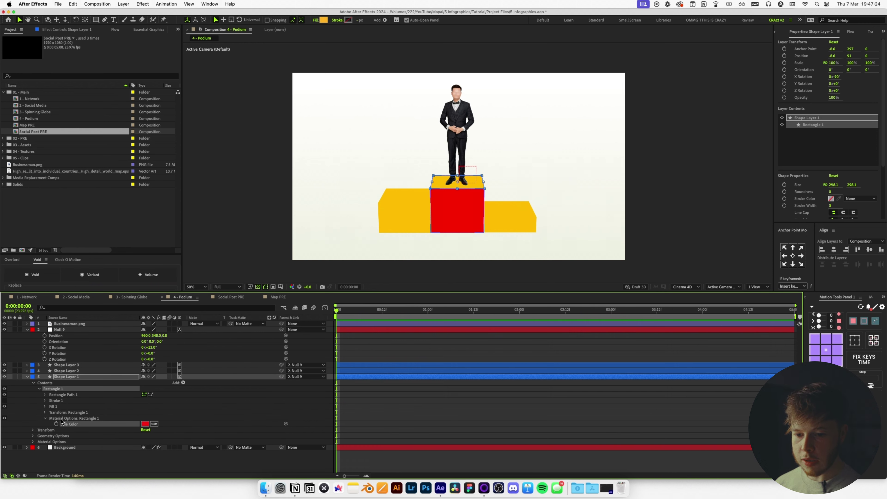
left_click(145, 424)
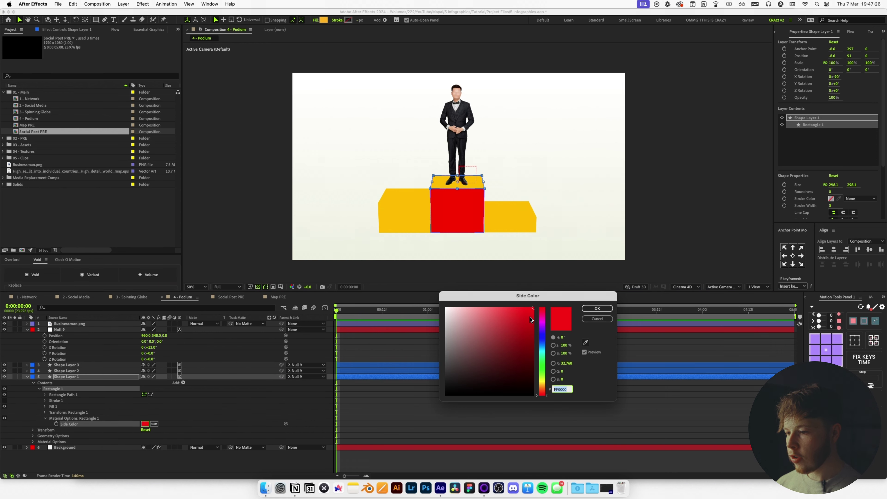
left_click_drag(537, 367, 544, 388)
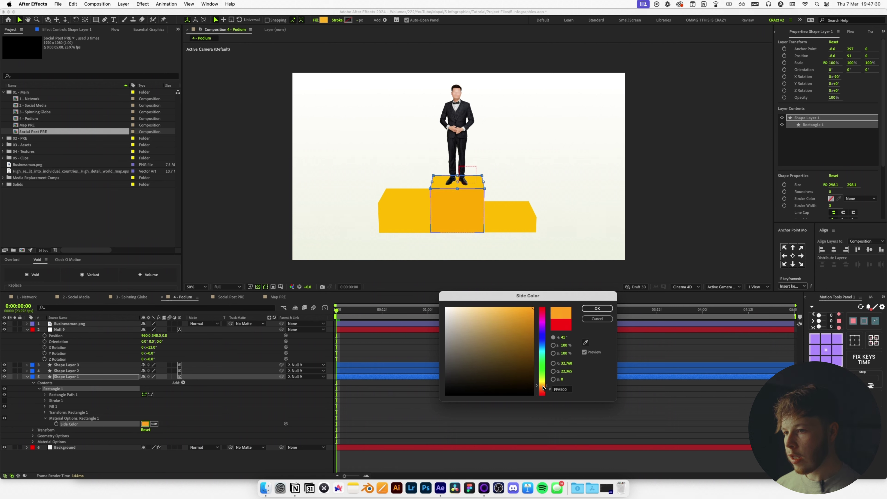
left_click(598, 308)
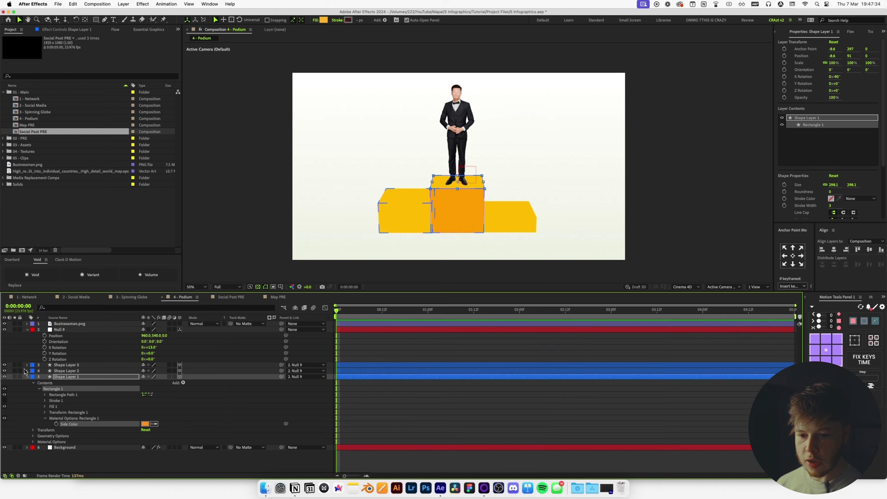
Copy the orange Side Color from Shape Layer 1 onto the rectangles in Shape Layer 2 and Shape Layer 3.
key("super+c")
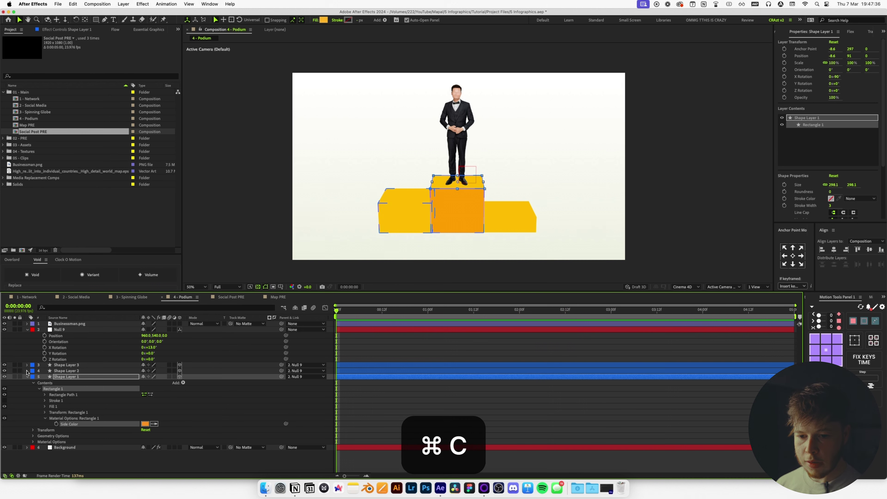
left_click(28, 371)
left_click(33, 377)
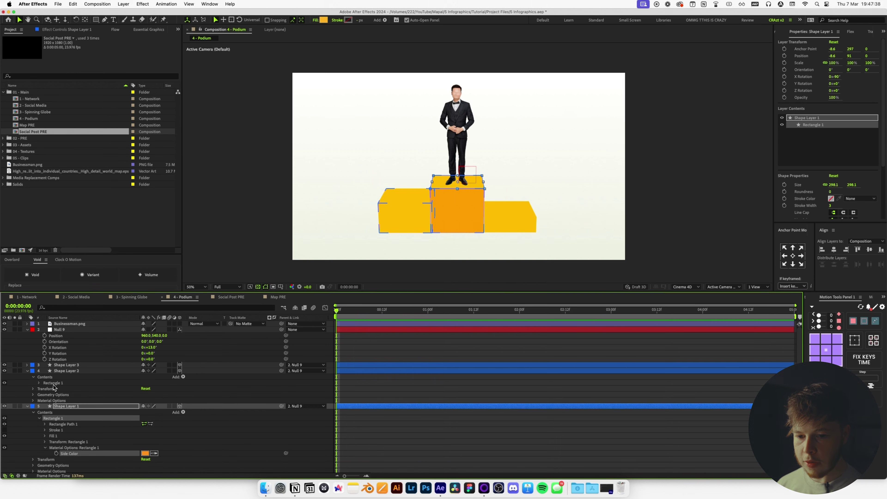
key("super+c")
left_click(48, 384)
key("super+v")
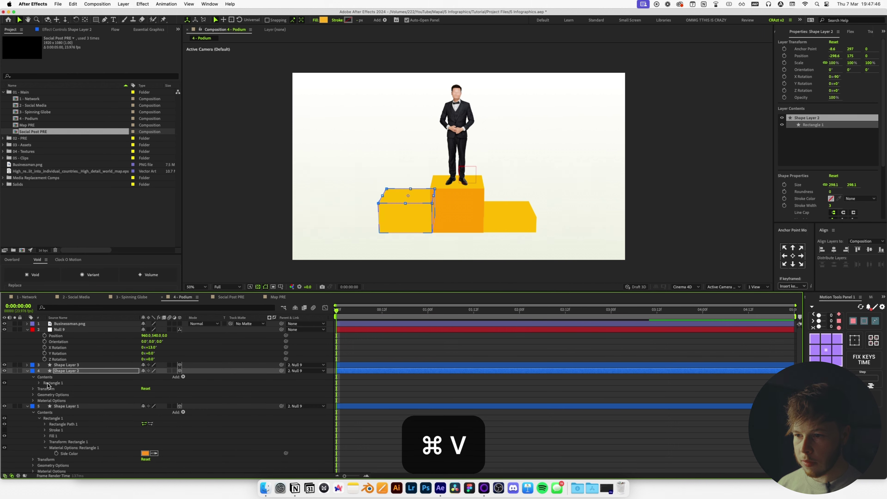
left_click(39, 364, "super")
mouse_move(336, 309)
left_mouse_down()
mouse_move(405, 310)
mouse_move(335, 309)
left_mouse_up()
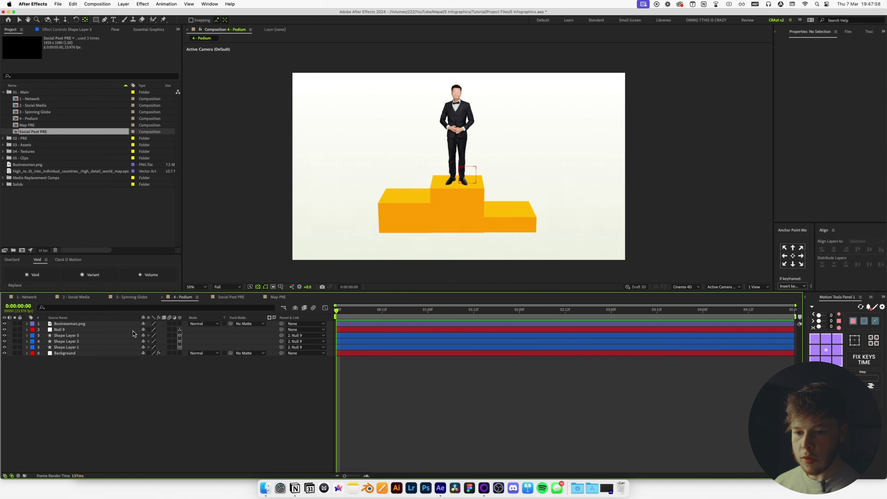
Reveal the null's position and rotation values and set its X Rotation to 0° to level the podium.
left_click(79, 330)
key("p")
key("shift+r")
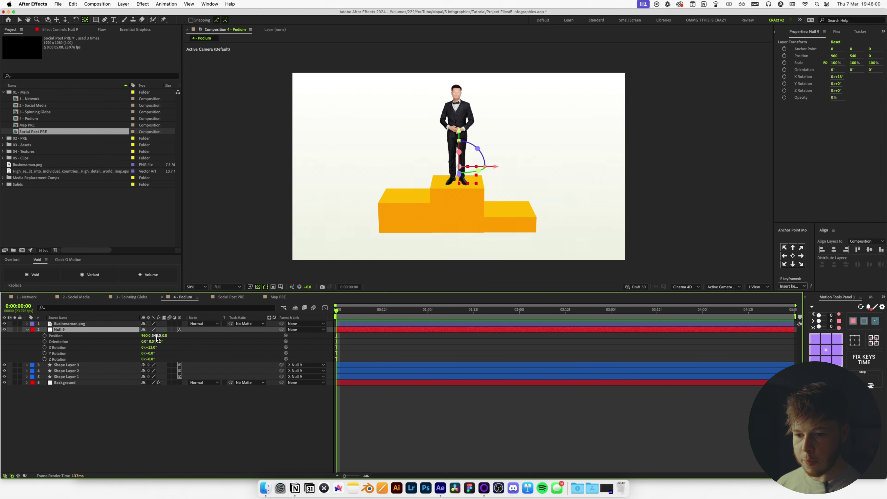
type("0")
key("Return")
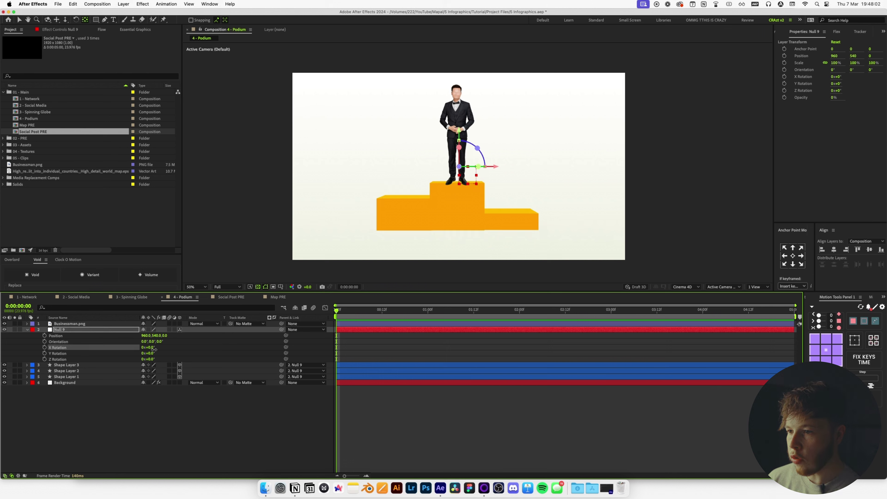
Add a text layer reading "1" on the centre block with a black fill and a 220 px font size.
left_click(189, 390)
left_click(113, 20)
left_click(453, 215)
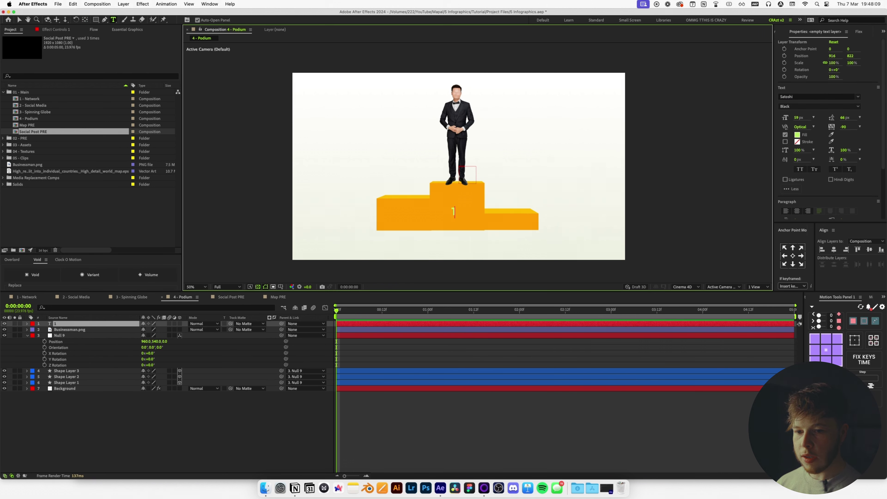
left_click(81, 324)
left_click(794, 138)
left_click(446, 395)
left_click(604, 310)
key("v")
left_click_drag(801, 119, 854, 117)
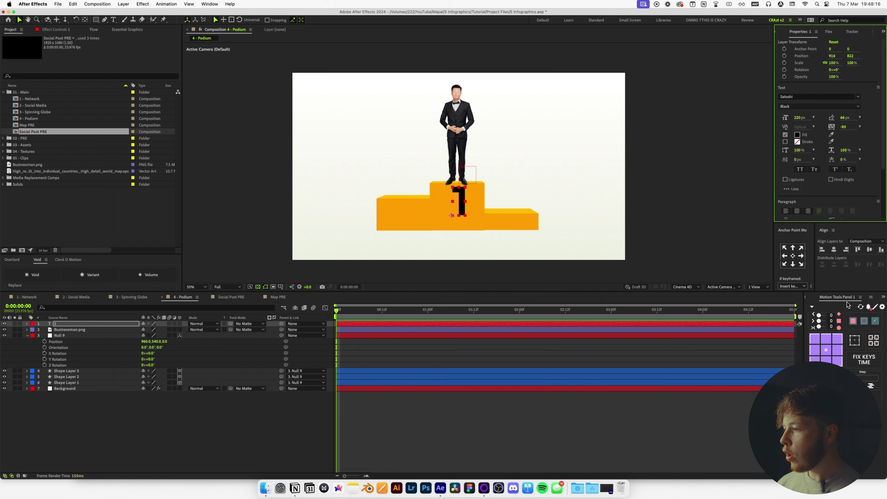
Centre the 1 on the centre block, make it 3D and bring it in front of the face at position 902.7, 845.3, -191.2.
left_click(833, 249)
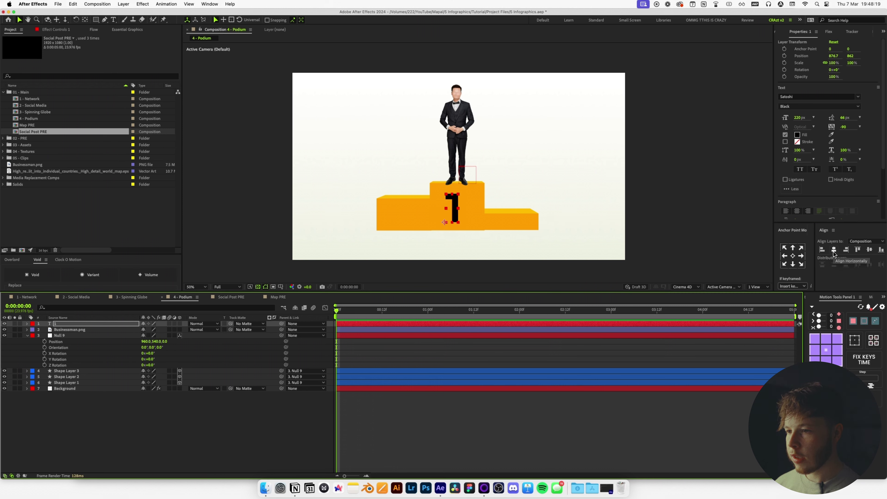
left_click(834, 251)
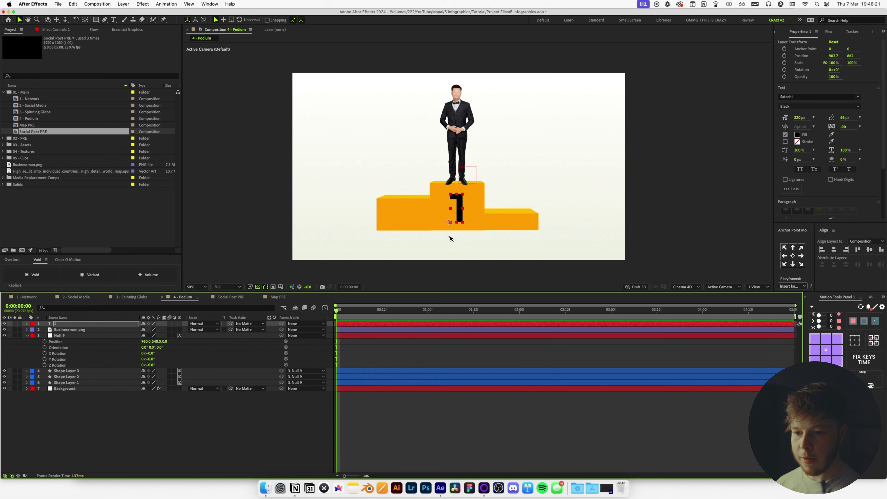
left_click(180, 324)
left_click_drag(84, 324, 67, 333)
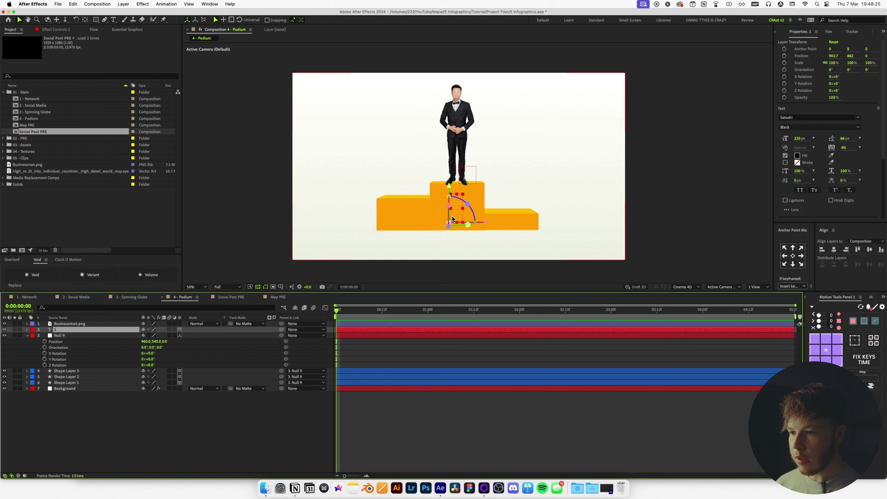
left_click_drag(449, 227, 447, 192)
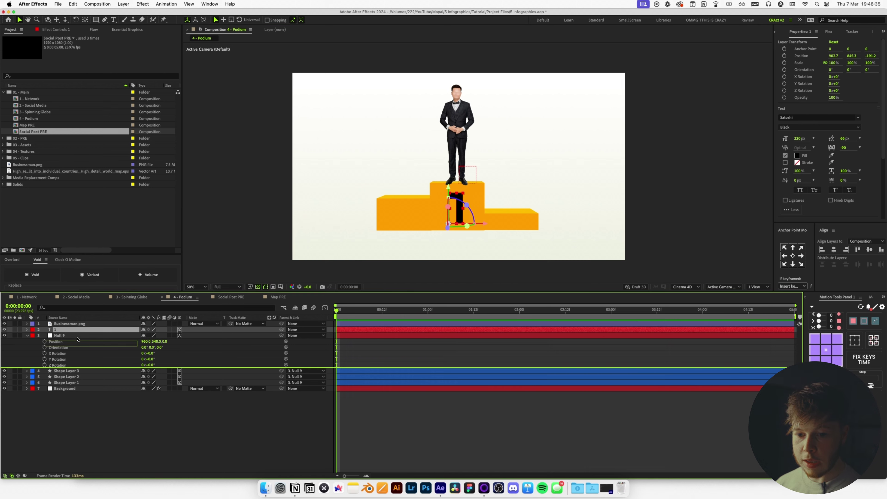
Move the text layer 1 directly below the null in the layer stack and parent it to the null.
left_click_drag(70, 329, 56, 368)
left_click(61, 383)
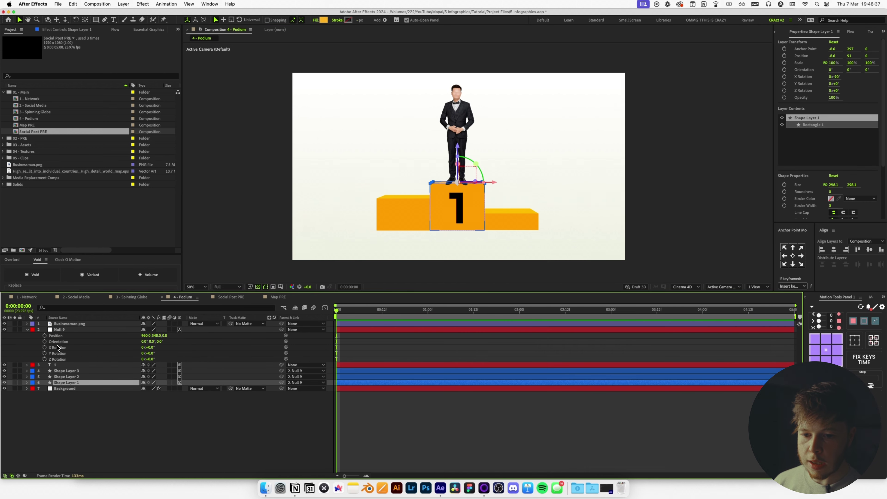
left_click(61, 330, "shift")
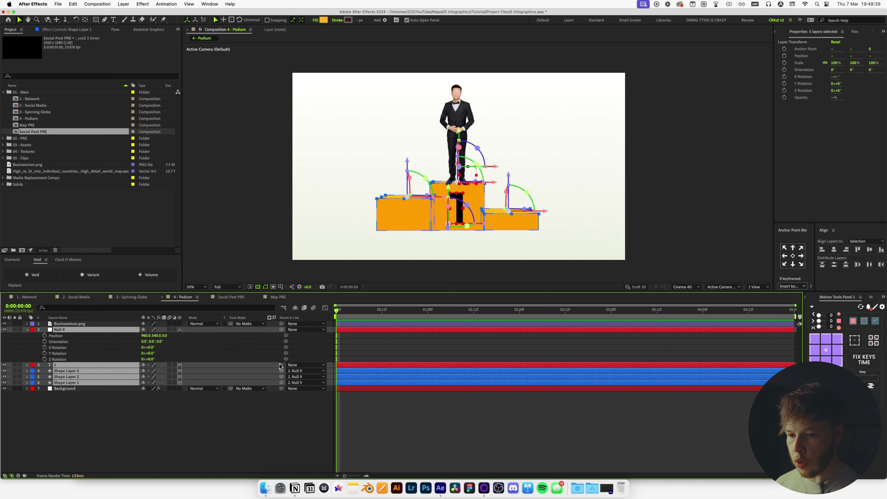
left_click(81, 330, "super")
left_click_drag(281, 365, 64, 329)
Make Businessman.png a 3D layer, nudge him slightly down onto the centre block and parent the layer to the null.
left_click(69, 324)
left_click(179, 324)
key("super+c")
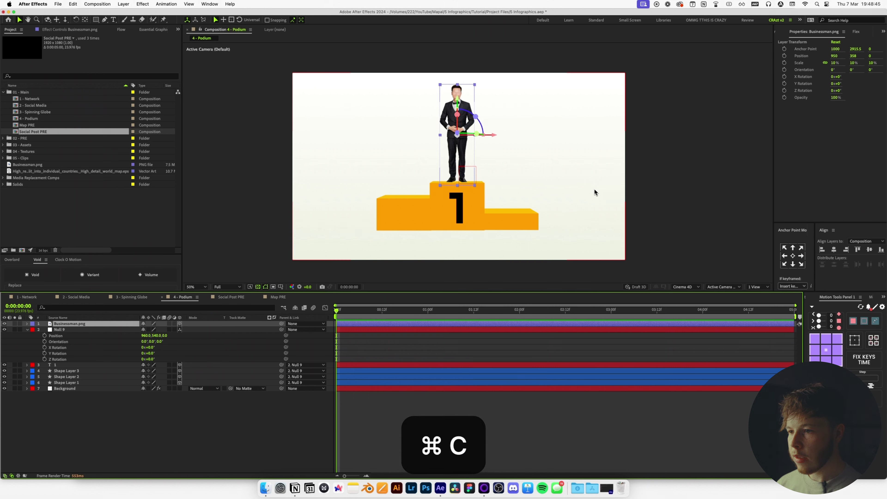
left_click_drag(459, 98, 460, 101)
left_click_drag(281, 324, 73, 330)
Set the null's X Rotation to 11° to tilt the podium, number and businessman together.
mouse_move(151, 353)
left_mouse_down()
mouse_move(129, 356)
mouse_move(157, 349)
left_mouse_up()
key("super+z")
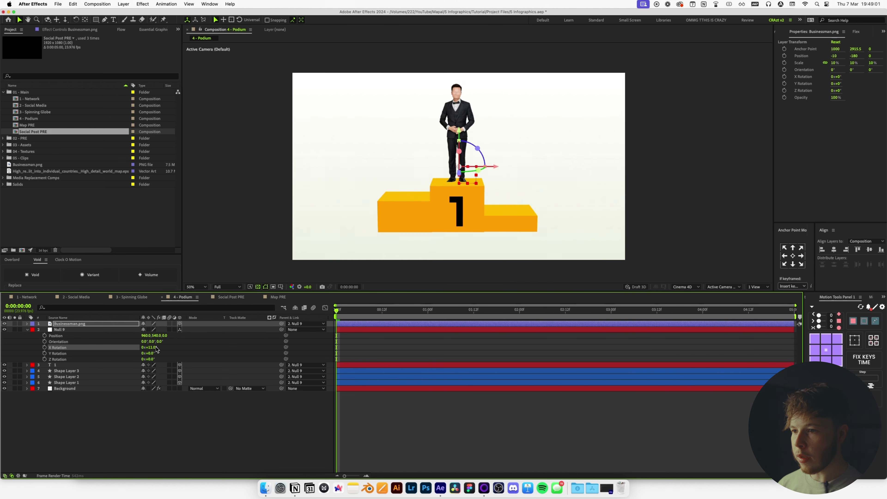
left_click(458, 428)
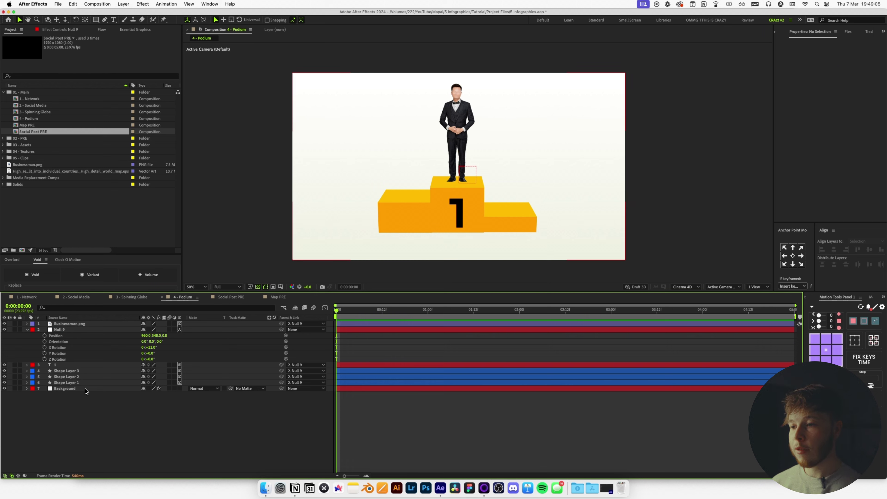
Keyframe Extrusion Depth on the three podium shape layers from 0 at the first frame to their existing depths at 1 second.
left_click(66, 382)
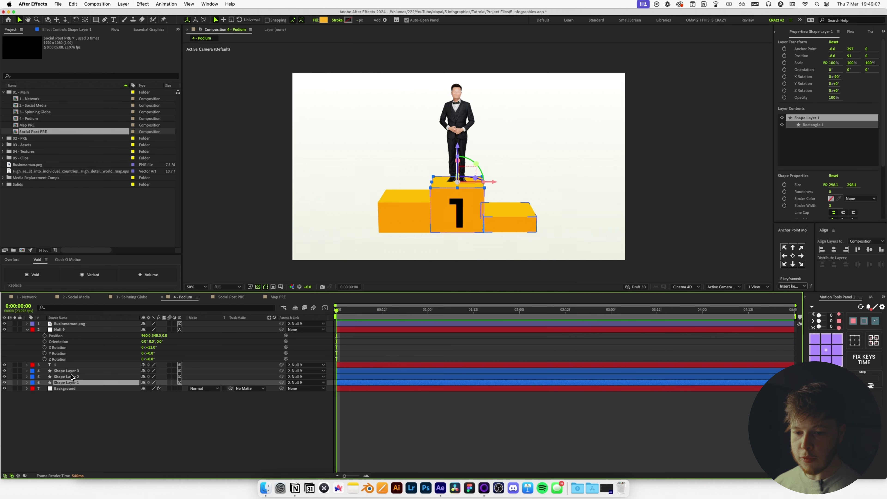
left_click(66, 371, "shift")
left_click(57, 308)
type("ex")
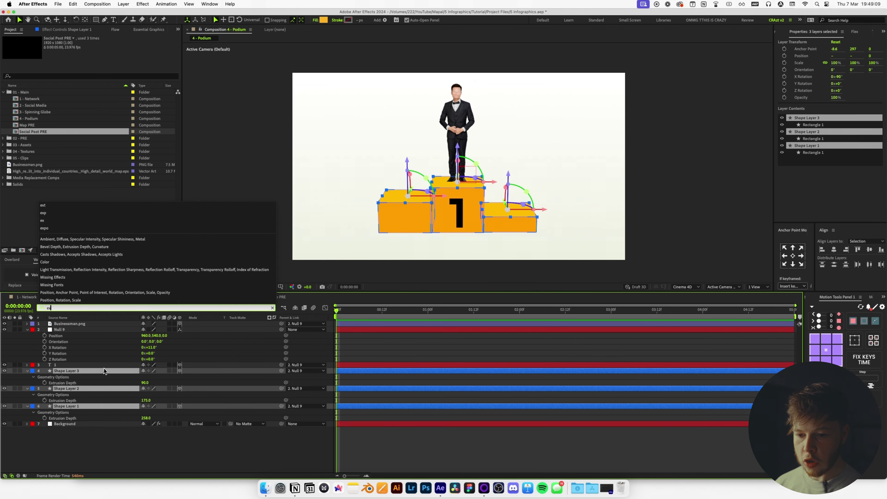
left_click(401, 313)
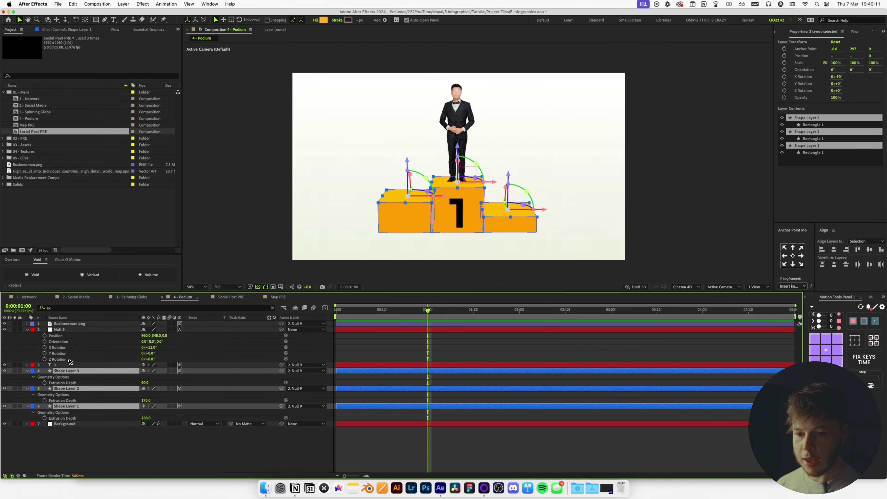
left_click(44, 382)
key("Home")
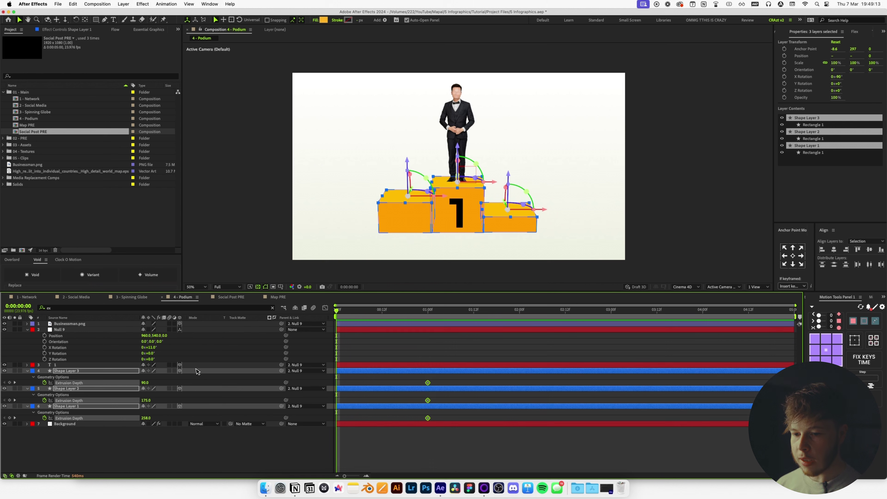
key("Return")
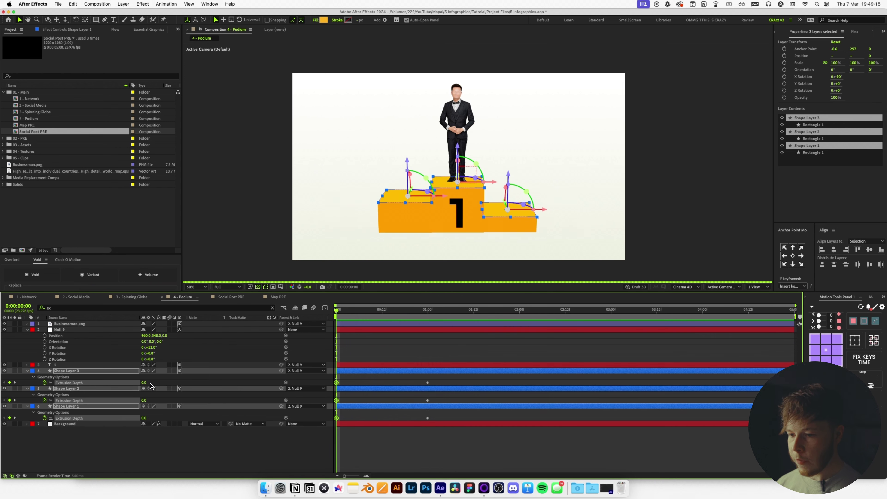
Ease the Extrusion Depth keyframes with the 0.88, 0.14, 0.12, 0.86 Flow curve and shift them all to a delayed start.
left_click(115, 29)
left_click(25, 167)
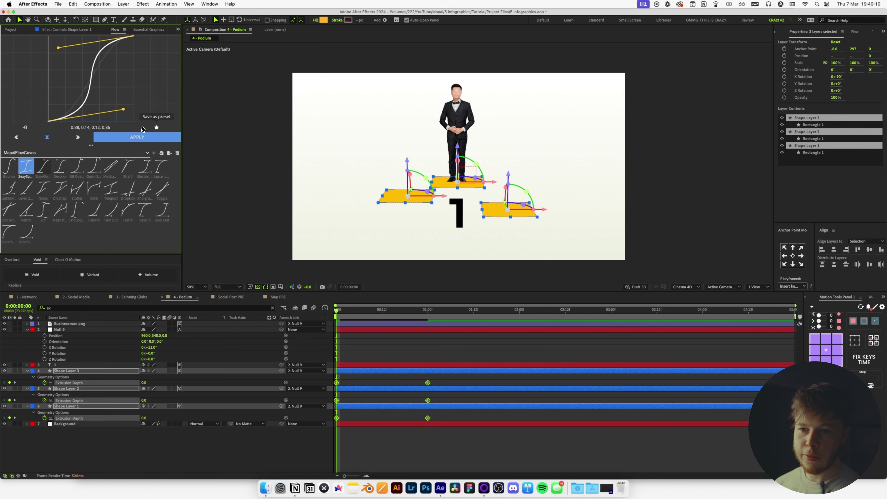
left_click(493, 453)
key("space")
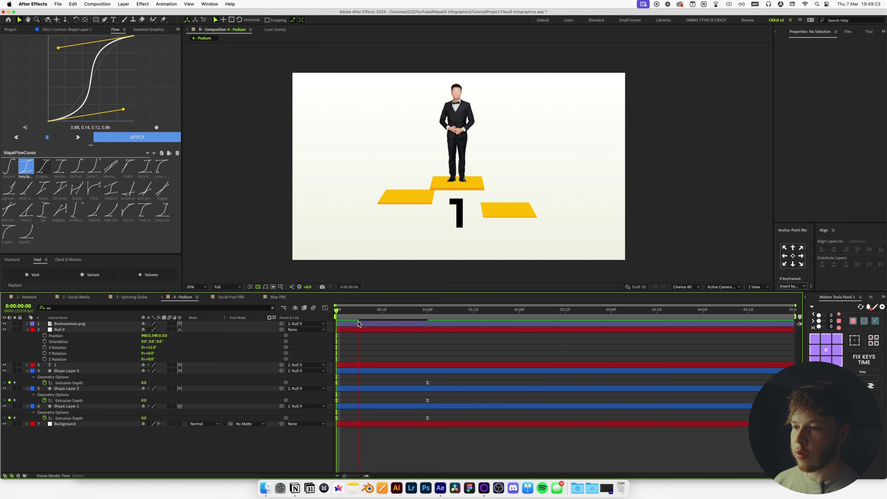
key("space")
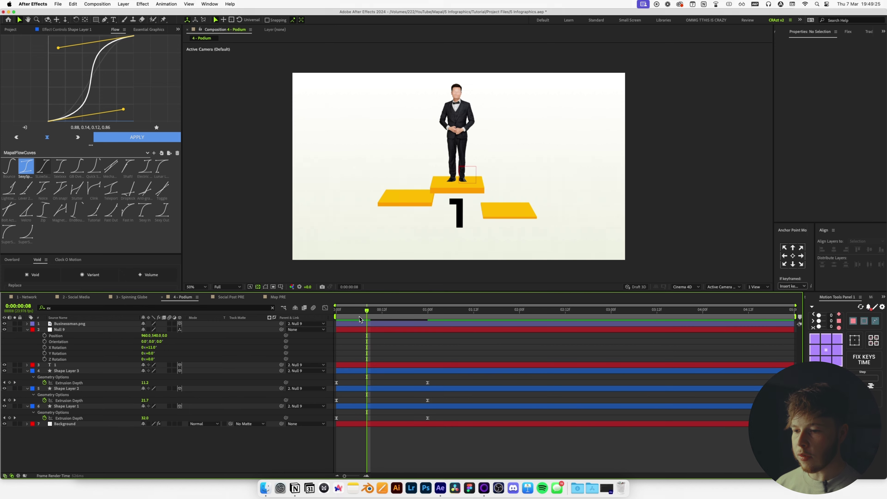
left_click_drag(335, 379, 436, 424)
left_click_drag(338, 420, 373, 422)
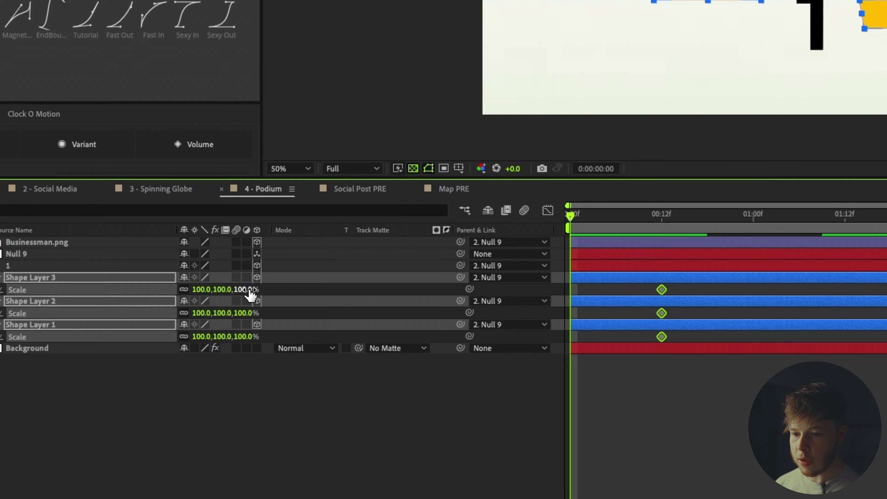
Keyframe Scale on the three podium shape layers from 0% at the first frame to 100% at frame 12, eased with the same Flow curve.
left_click(88, 203)
type("0")
key("Return")
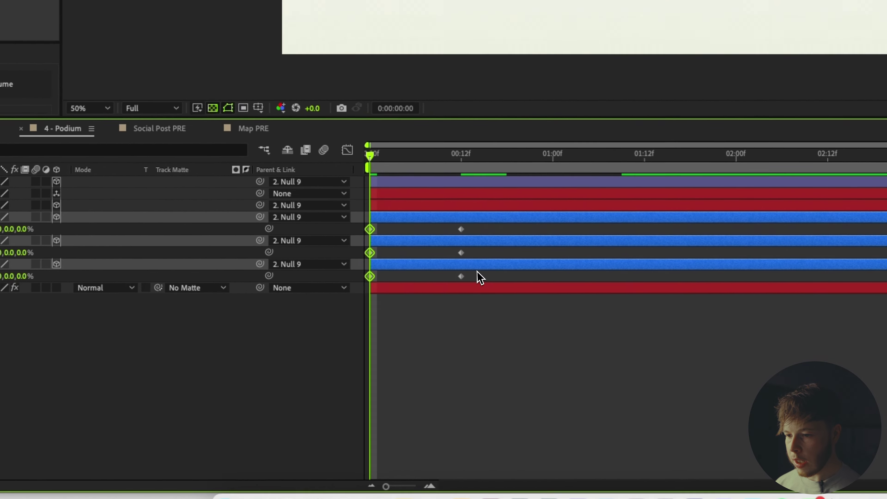
left_click_drag(747, 282, 587, 217)
left_click(136, 135)
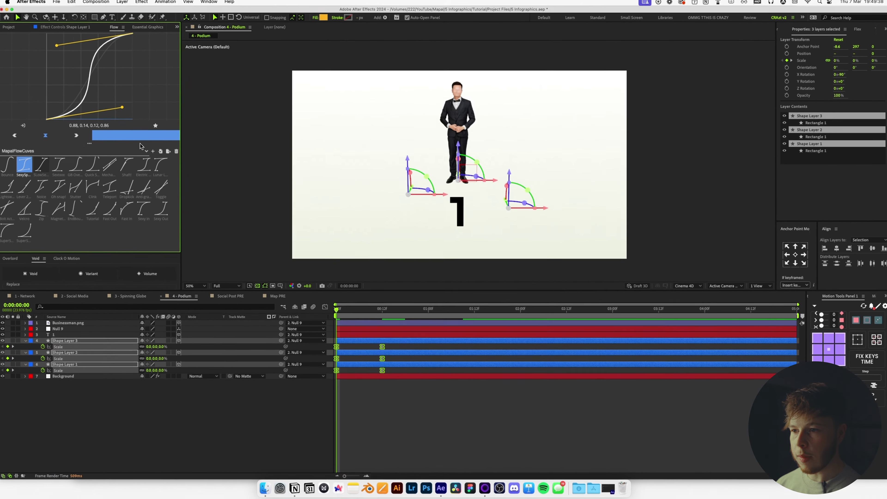
left_click(469, 432)
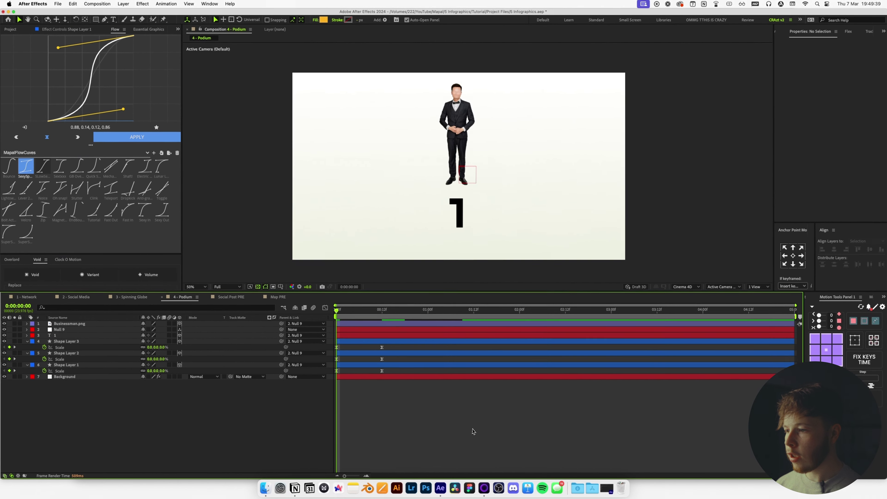
Set the preview resolution to Third and play back the podium growth animation.
left_click(870, 32)
left_click(851, 32)
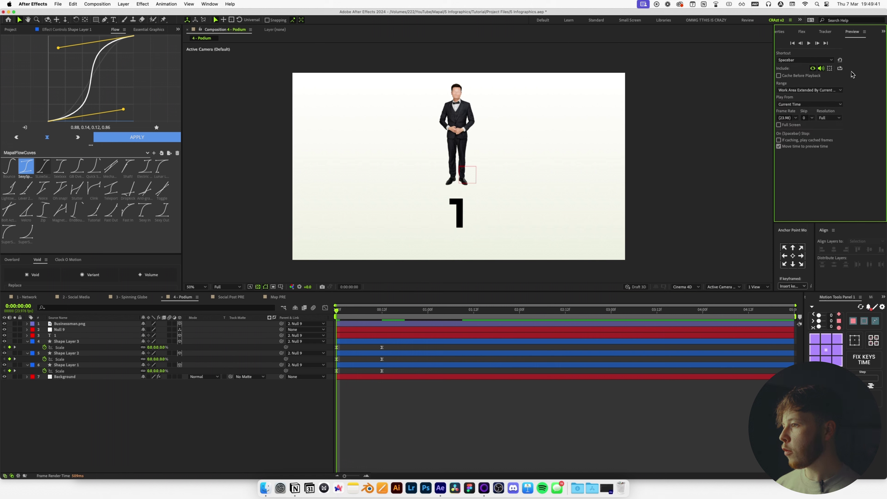
left_click(827, 118)
left_click(829, 149)
left_click(528, 415)
key("space")
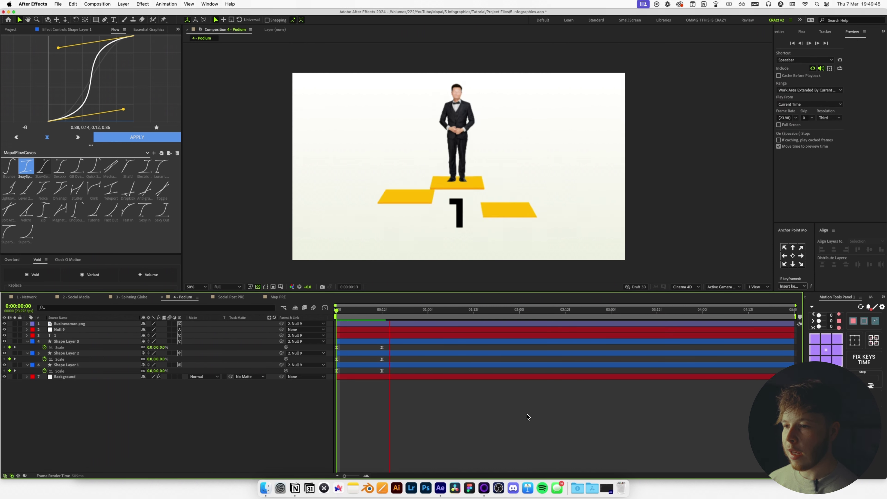
key("space")
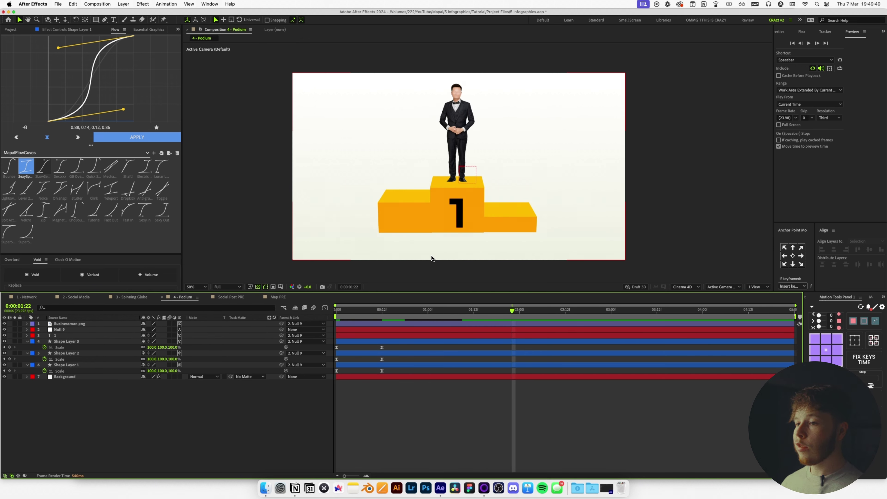